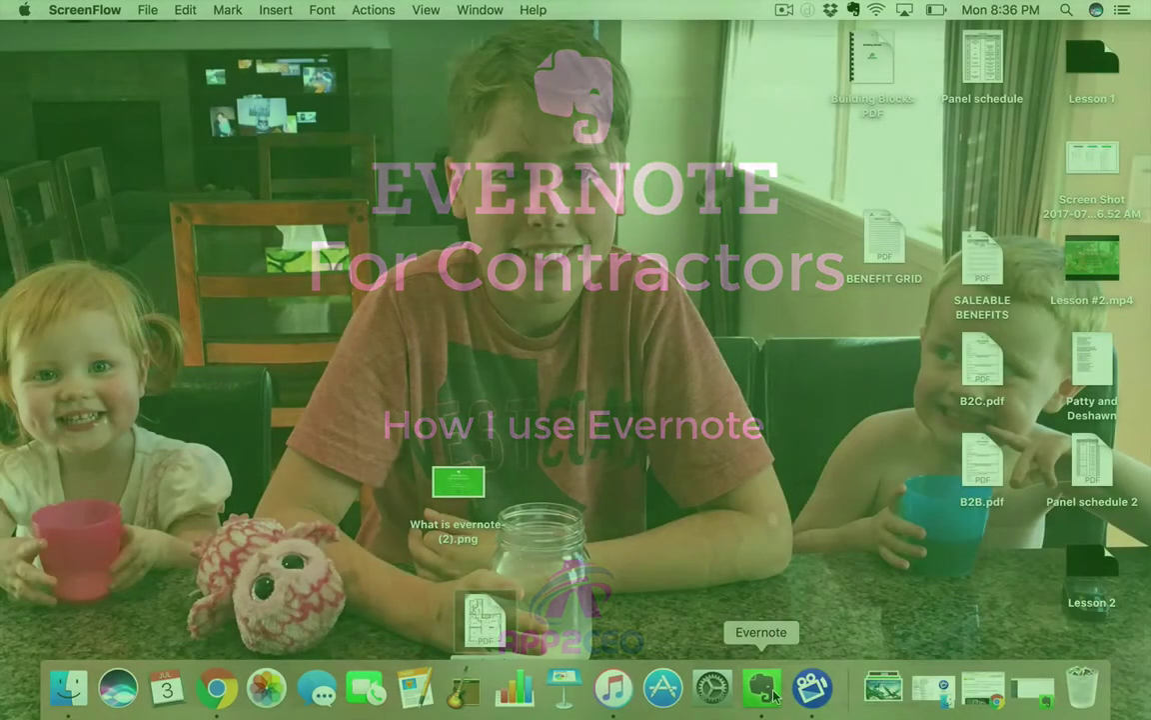
Step: Switch to Evernote in full screen and look through the list of all notes
click(775, 696)
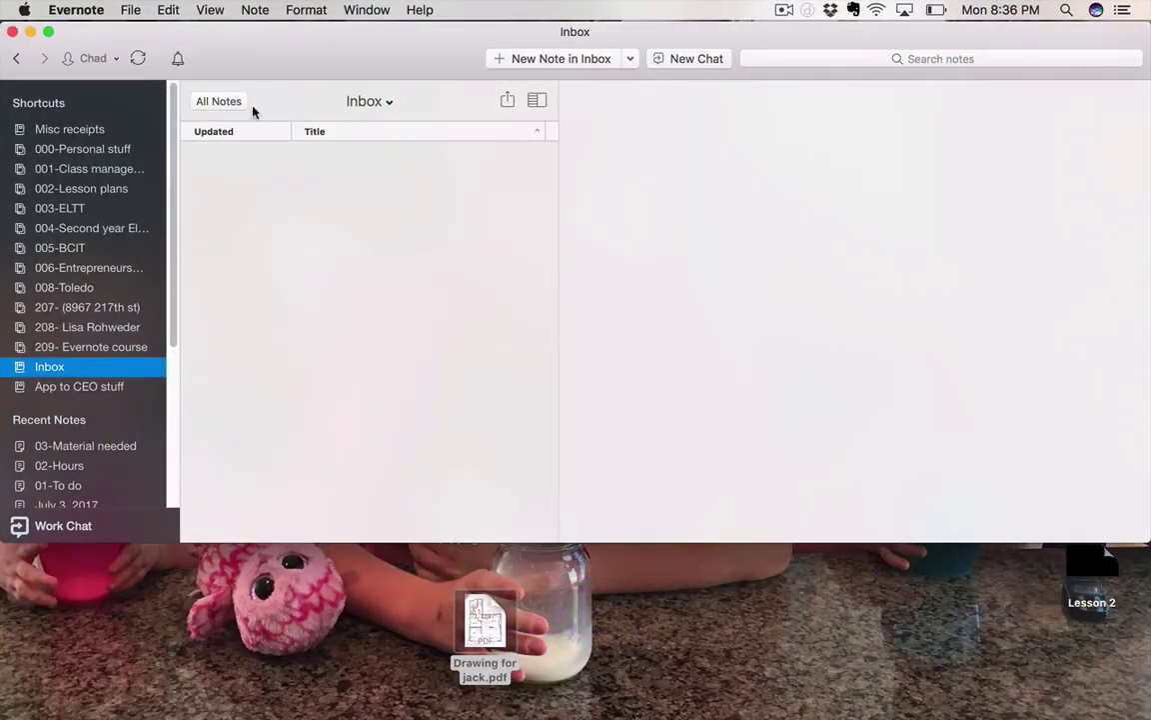
click(48, 31)
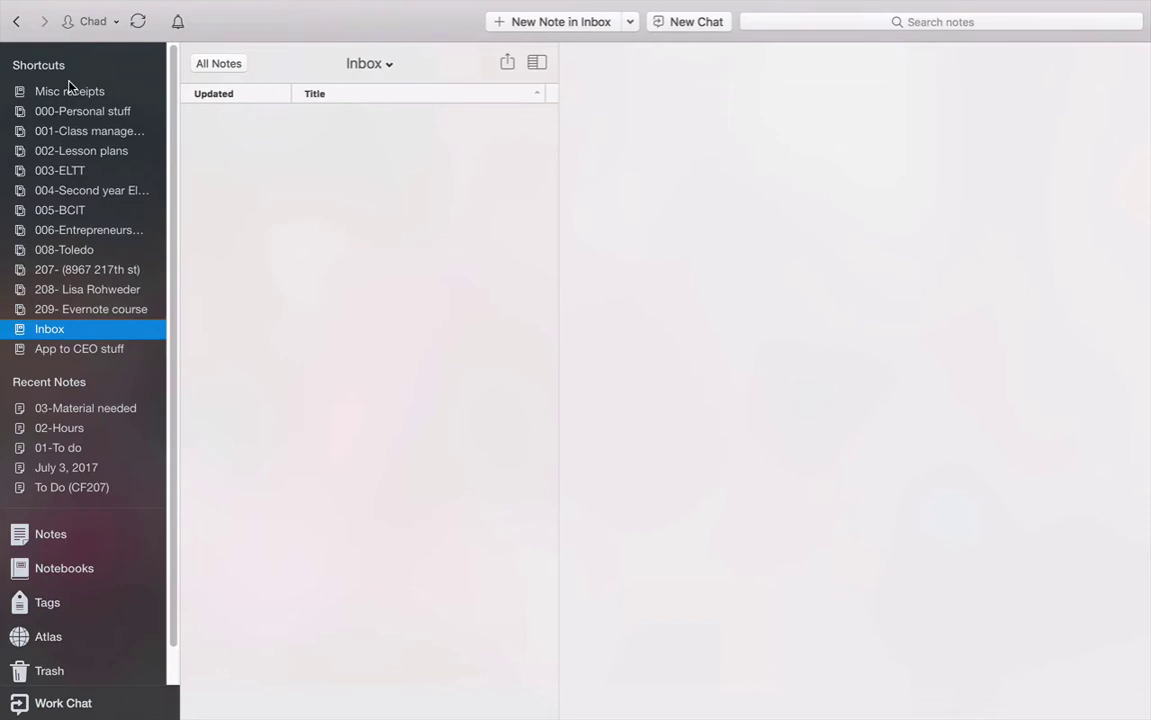
click(57, 546)
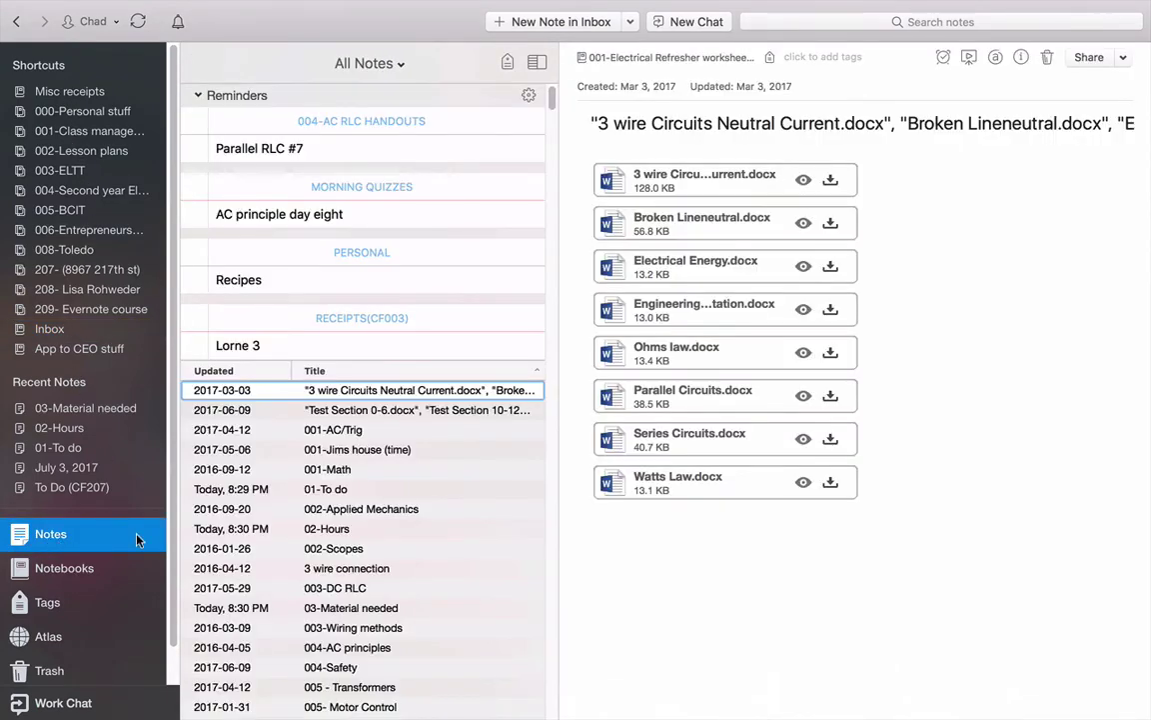
scroll(313, 440, down, 10)
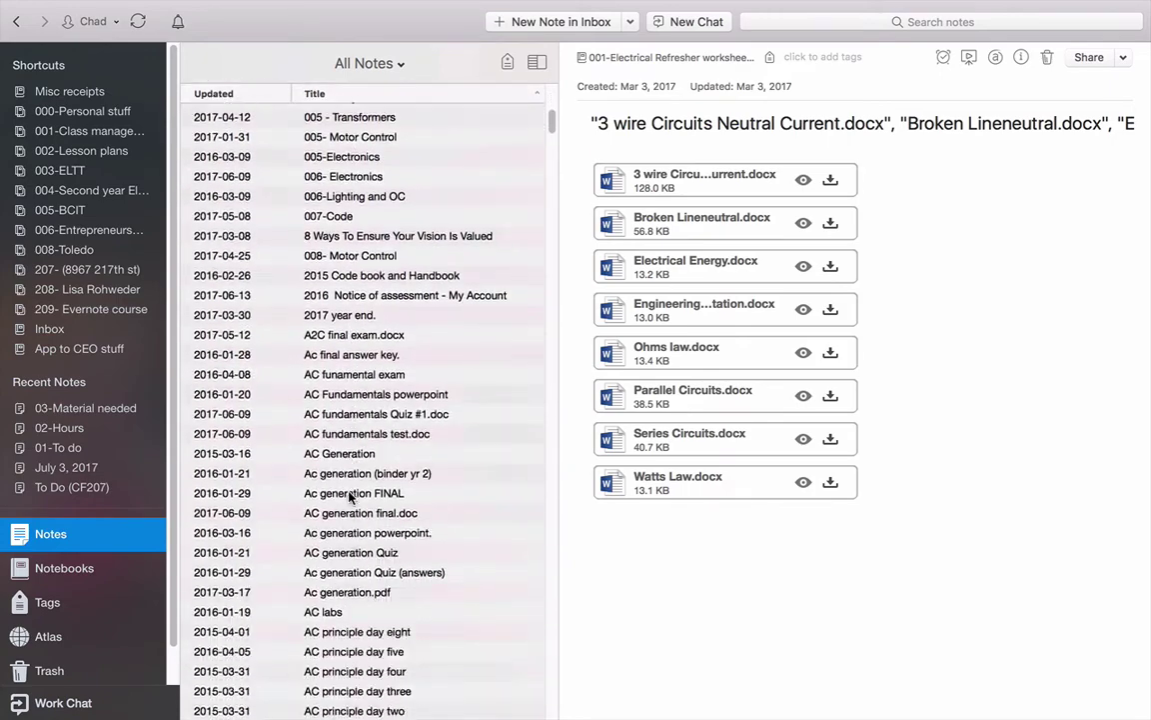
scroll(350, 497, down, 20)
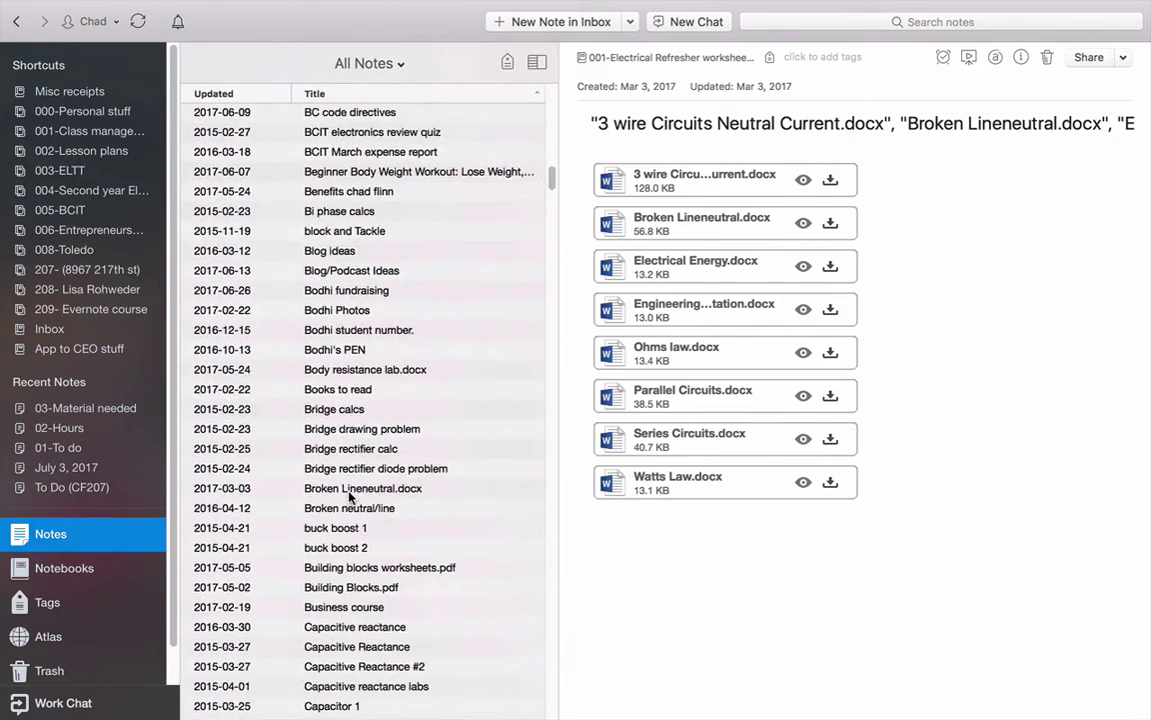
scroll(350, 496, down, 20)
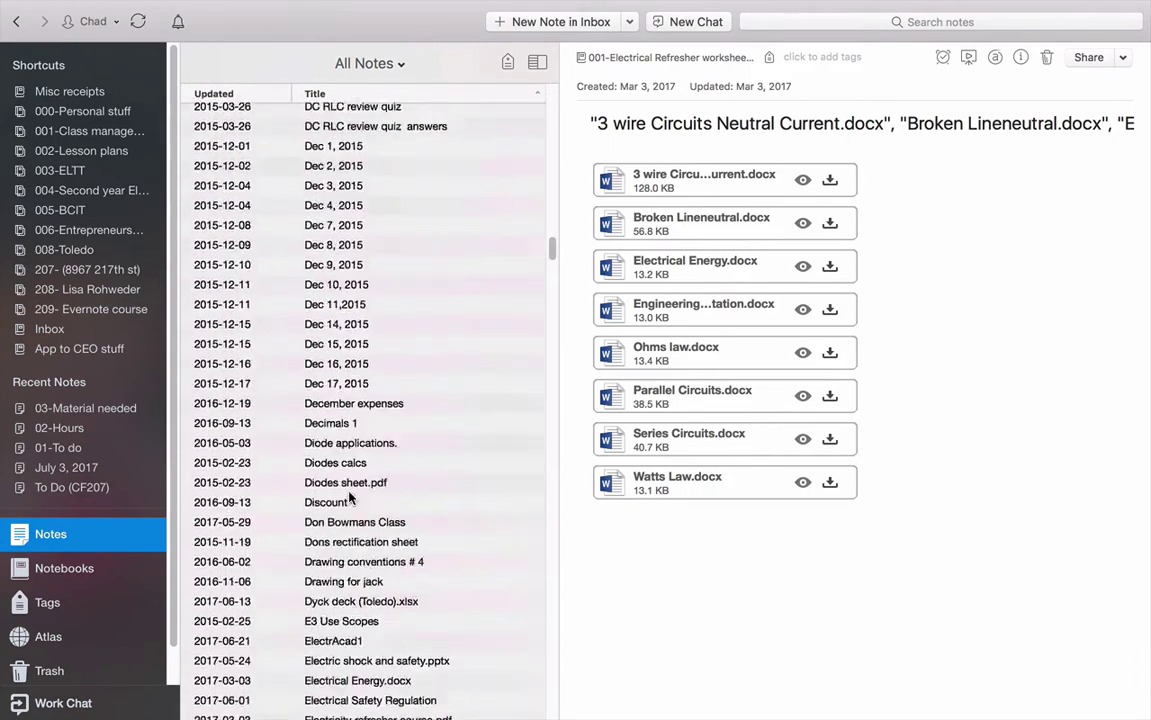
scroll(349, 497, down, 20)
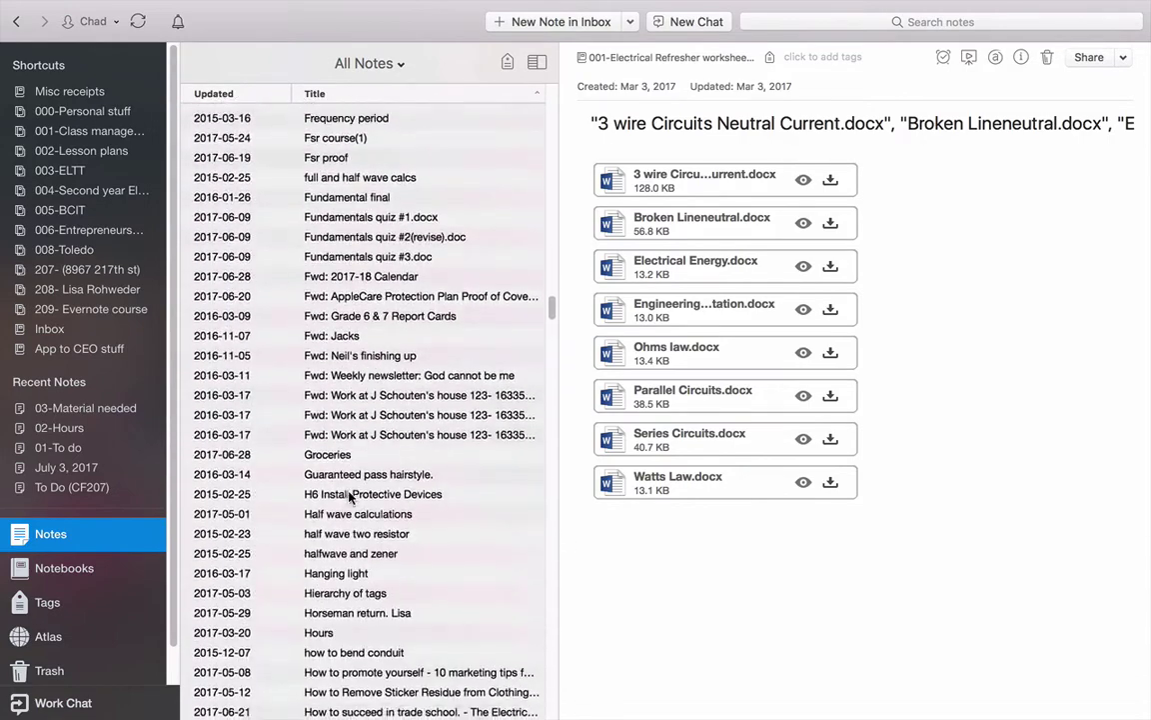
scroll(350, 497, down, 15)
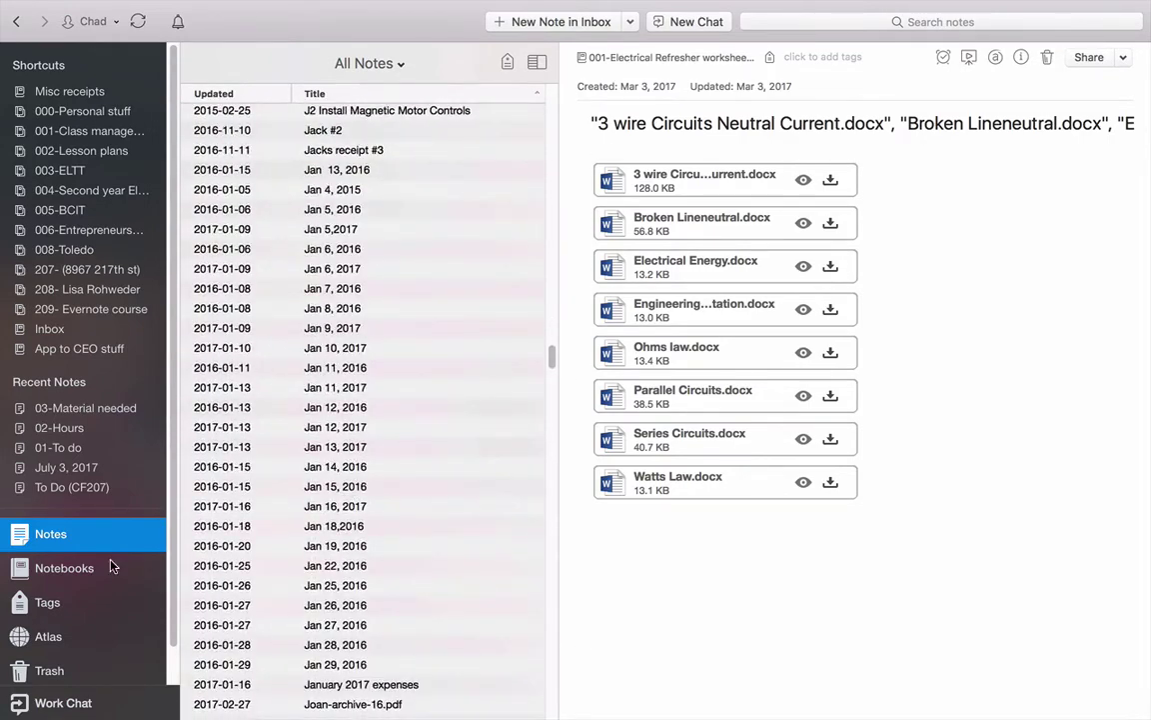
Step: Show the notebooks overview and examine the notebooks inside the stack numbered 207, then collapse it
click(84, 571)
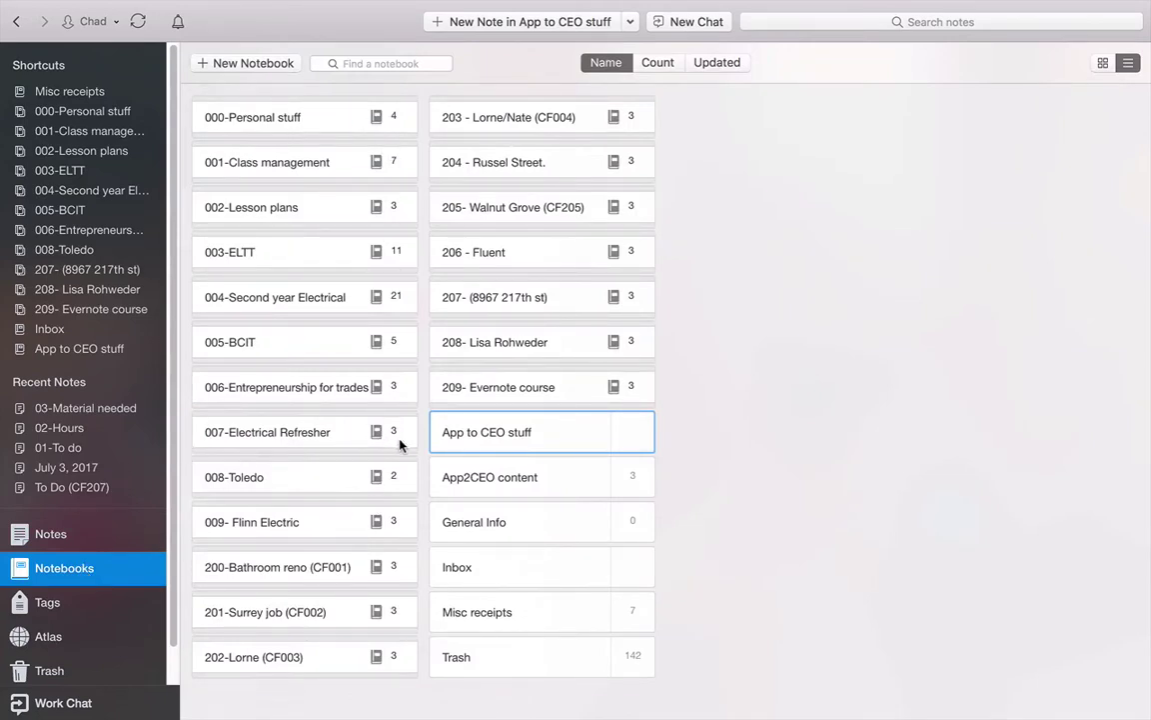
mouse_move(557, 419)
click(547, 301)
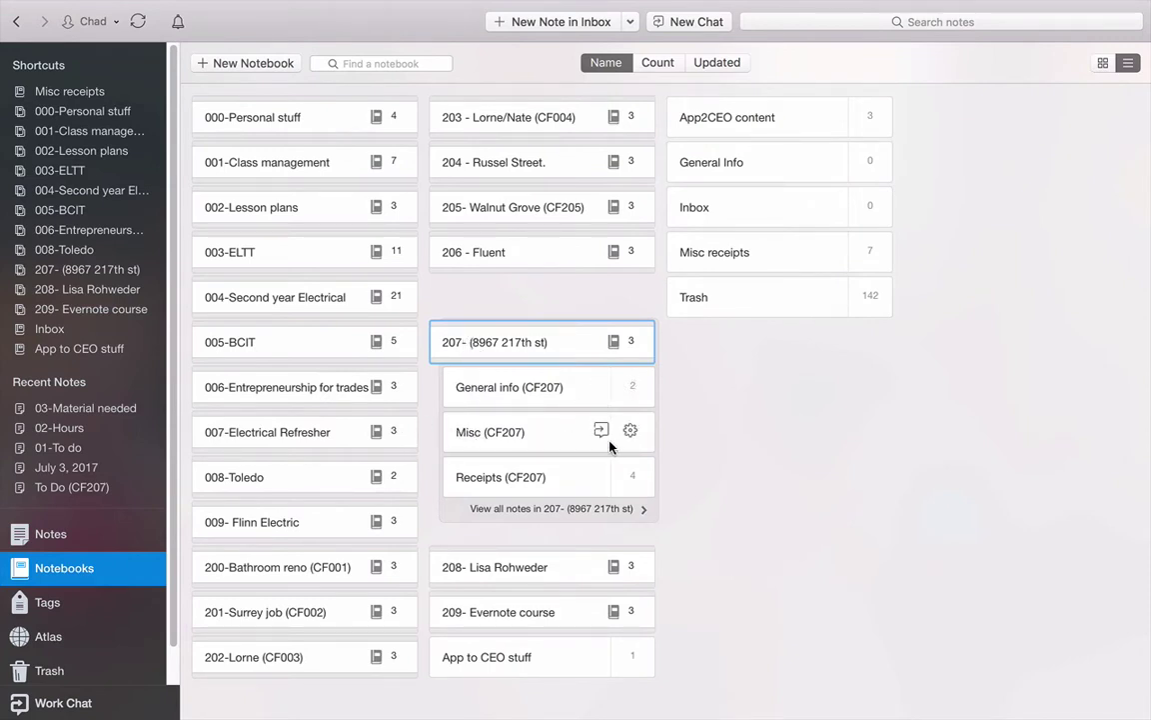
click(564, 346)
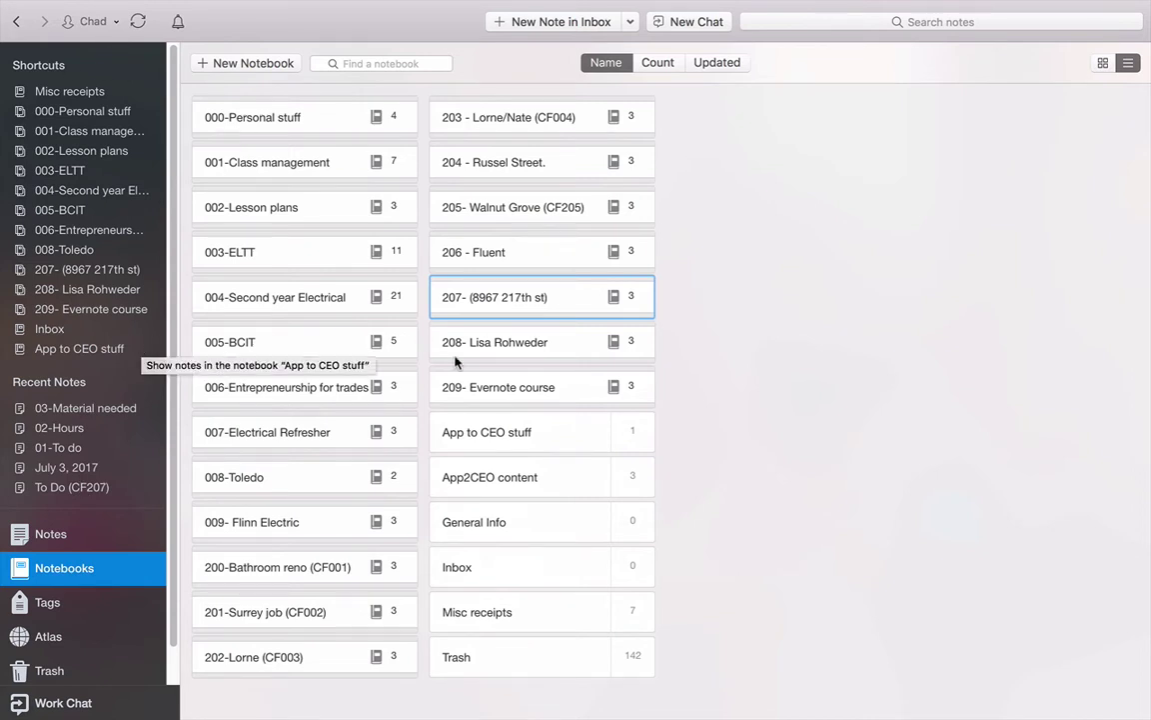
Step: Expand the 209- Evernote course stack and view its Misc. (FE 209) and Receipts (FE 209) notebooks
click(486, 387)
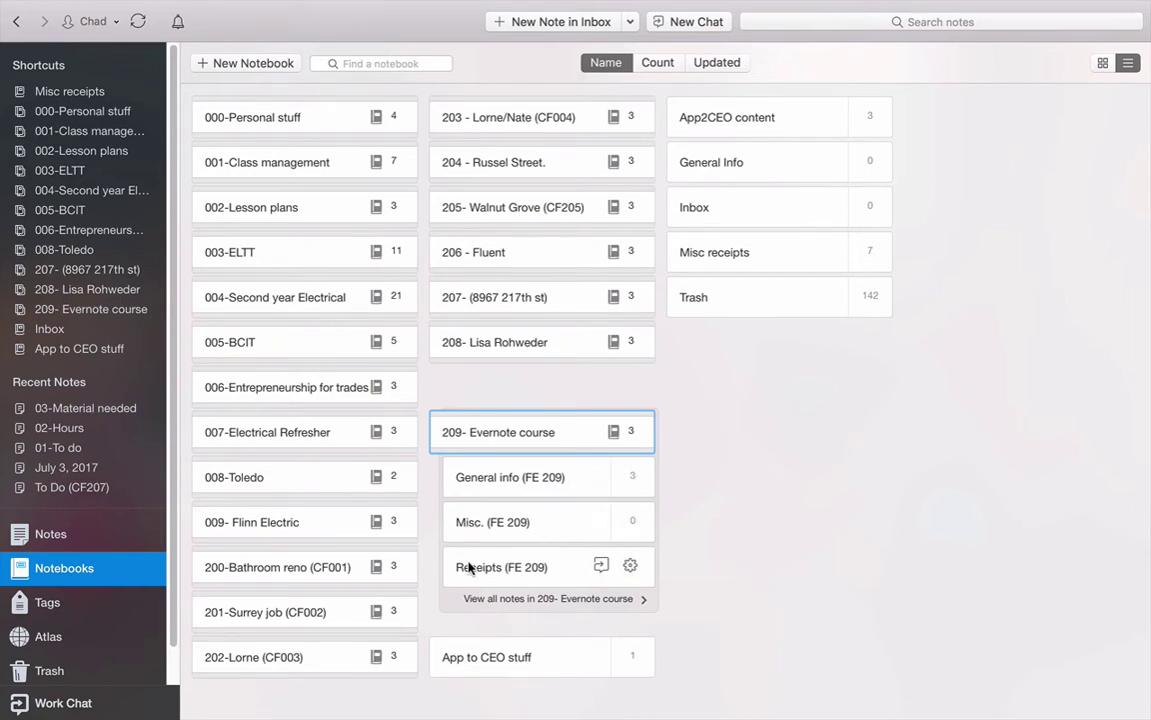
click(506, 518)
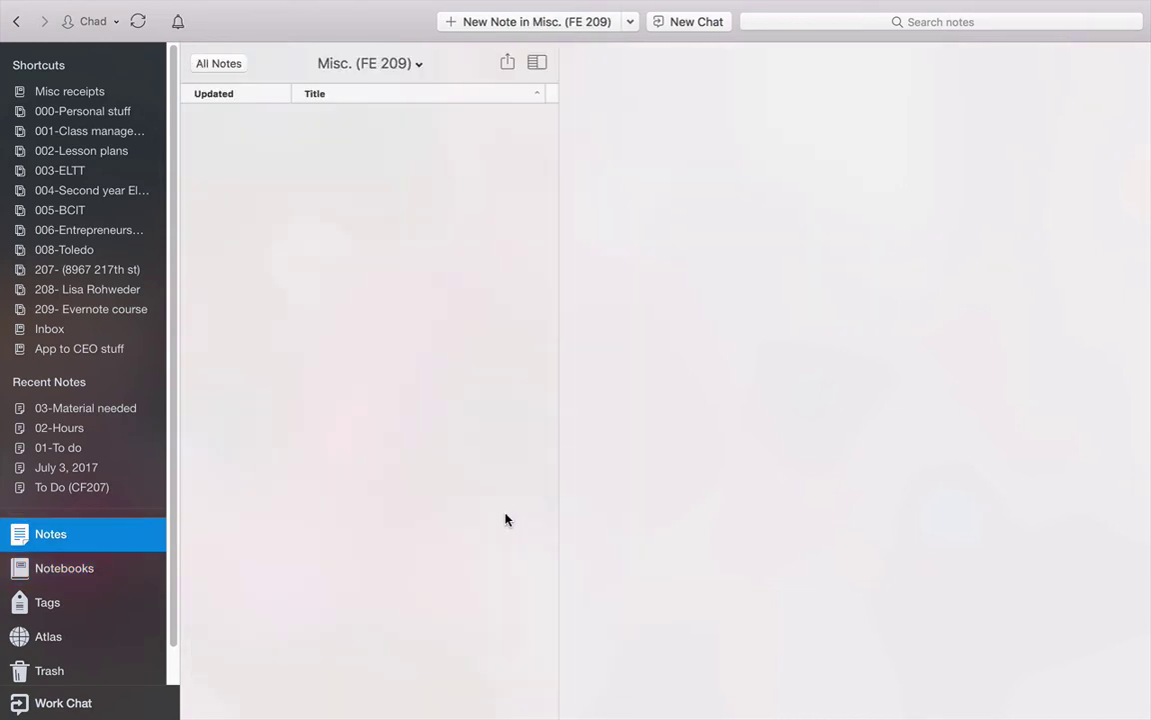
click(15, 24)
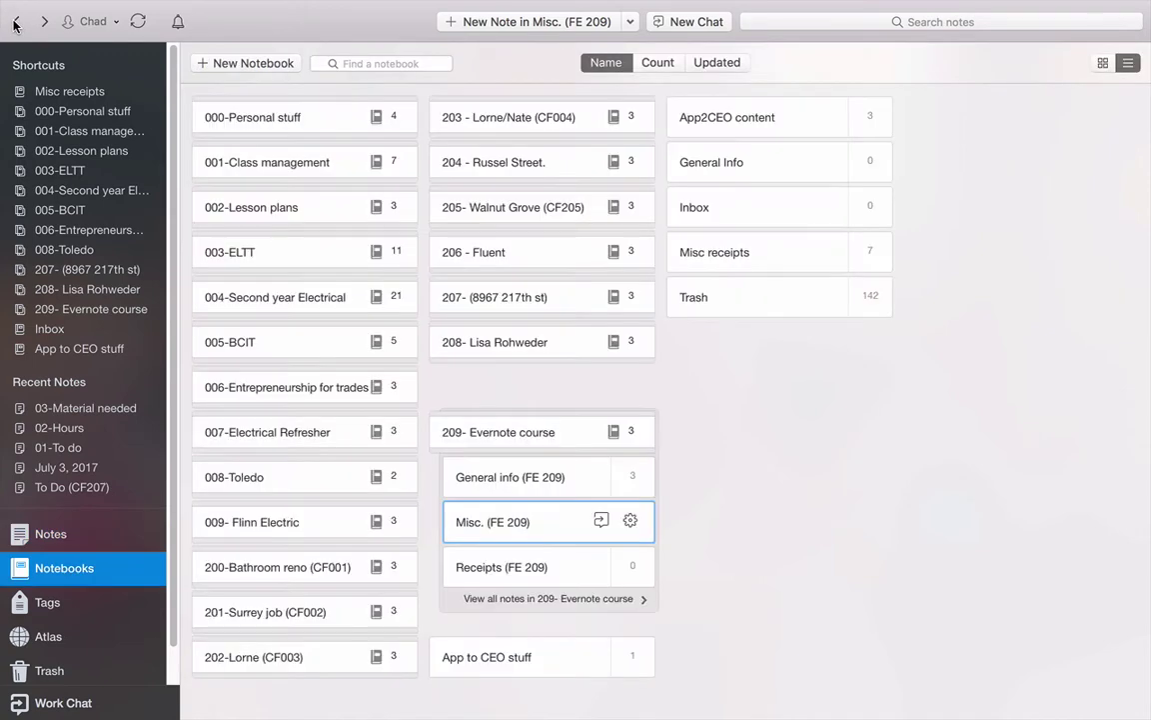
click(542, 576)
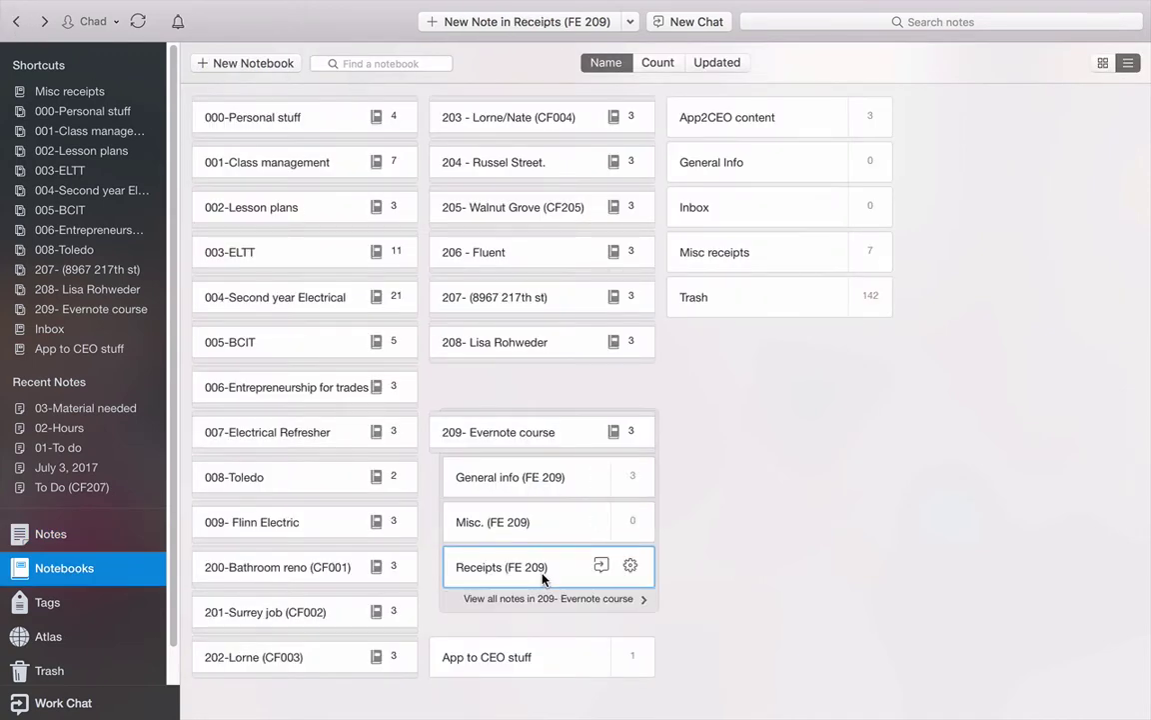
click(542, 576)
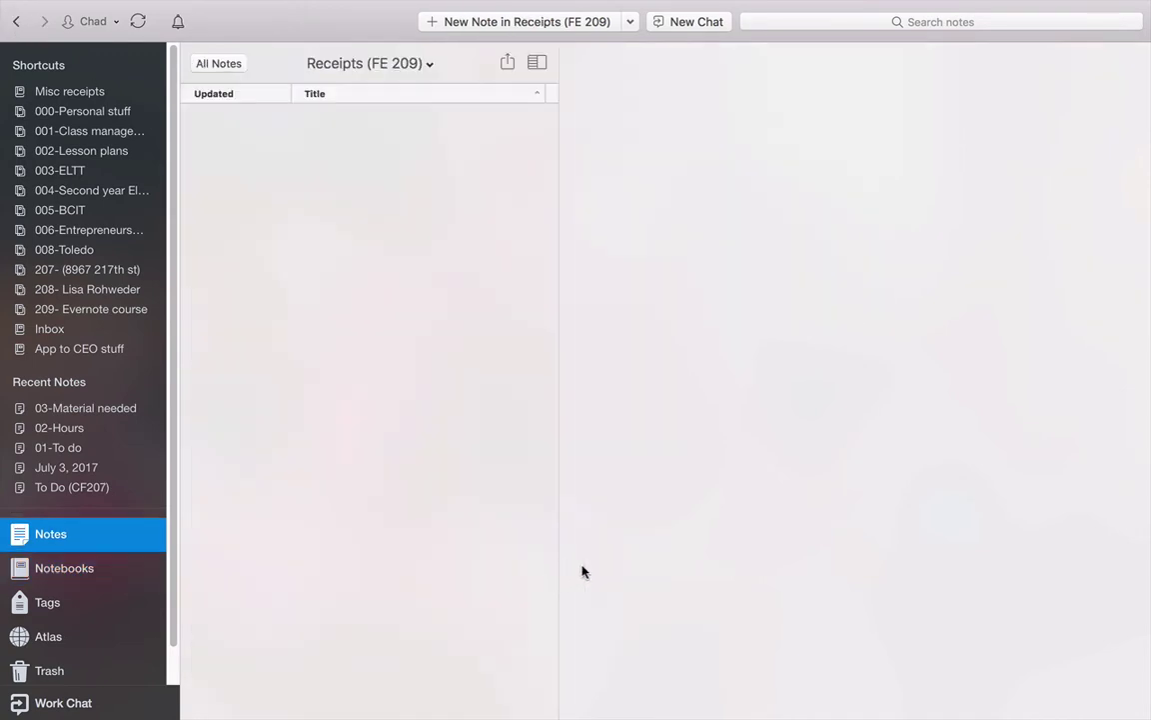
click(15, 24)
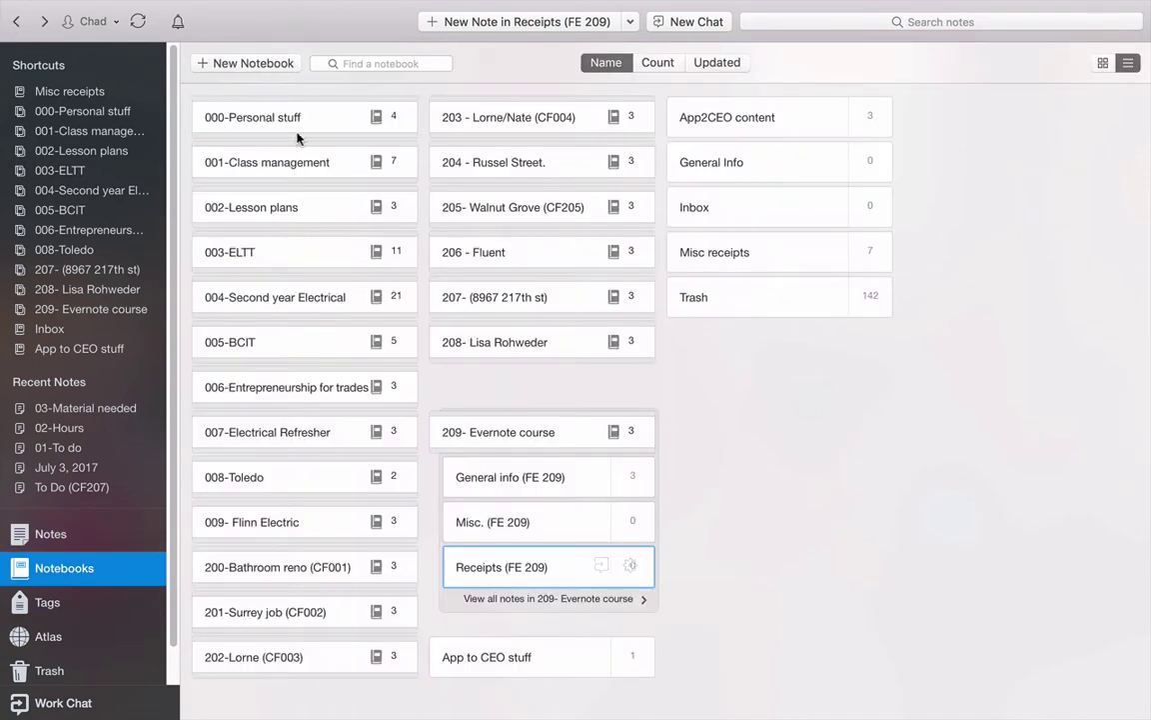
Step: Open the General info (FE 209) notebook and start editing the body of its 01-To do note
click(507, 481)
click(506, 481)
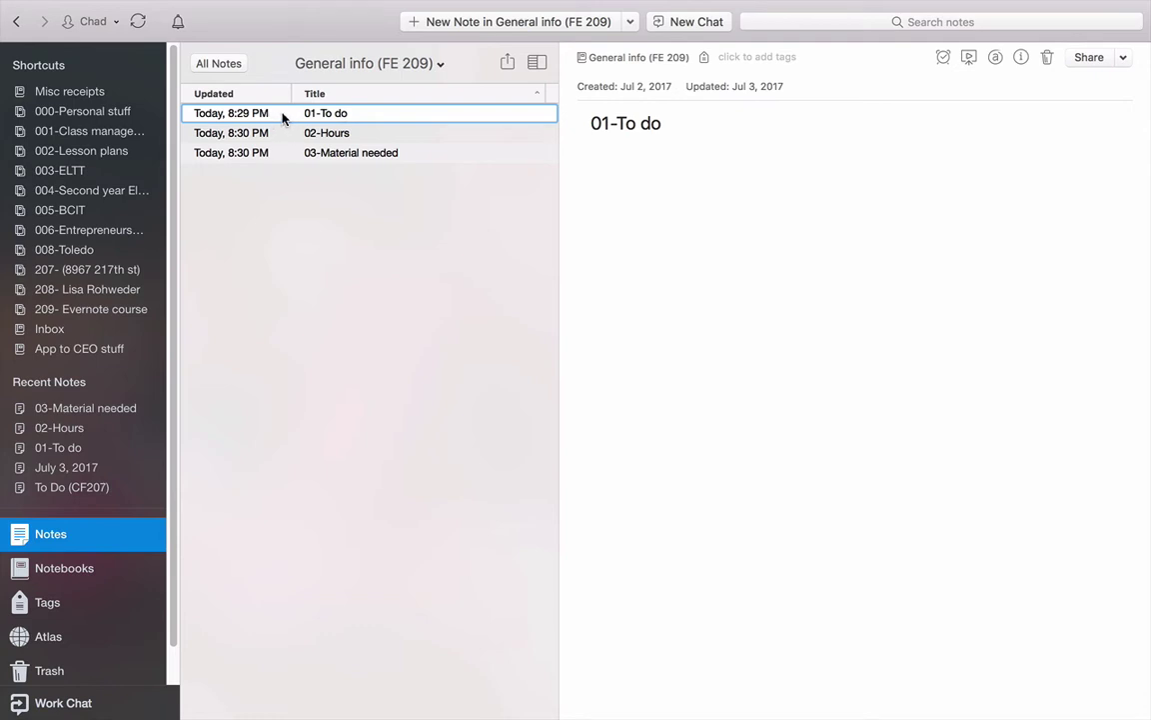
mouse_move(284, 118)
click(678, 126)
click(717, 150)
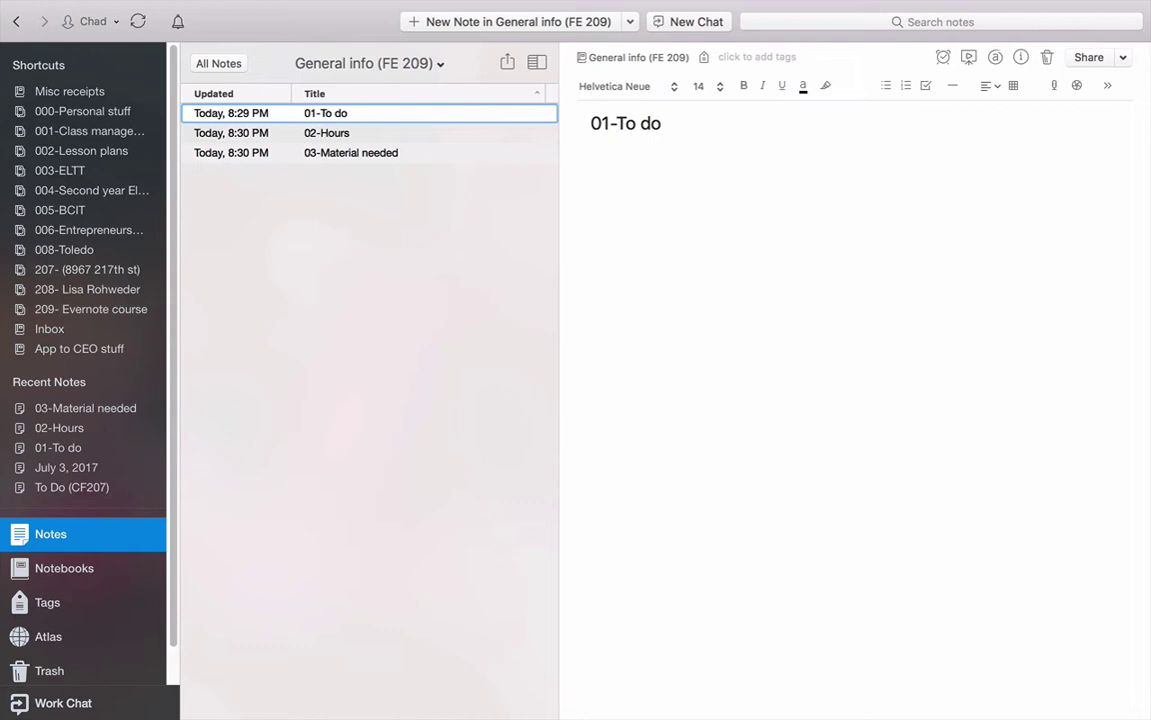
Step: Start a checklist in the 01-To do note with the items Buy Materials, Run feed from panel and Daisy chain lights
click(925, 85)
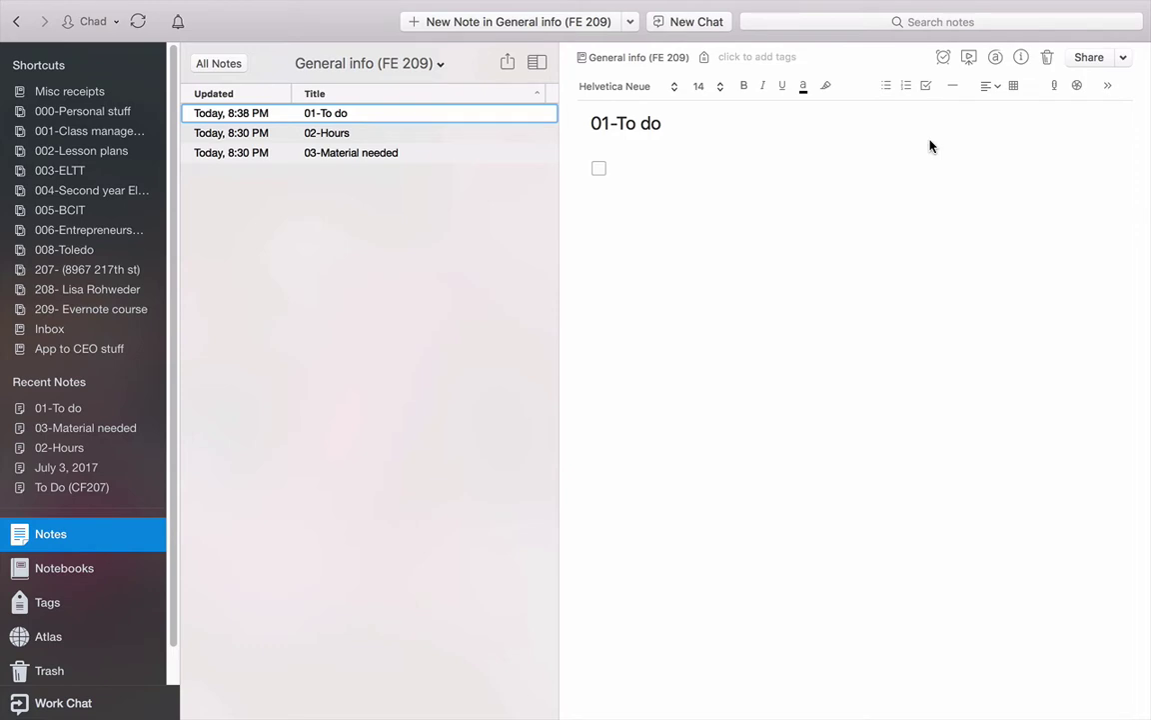
text(Buy Materials)
key(Return)
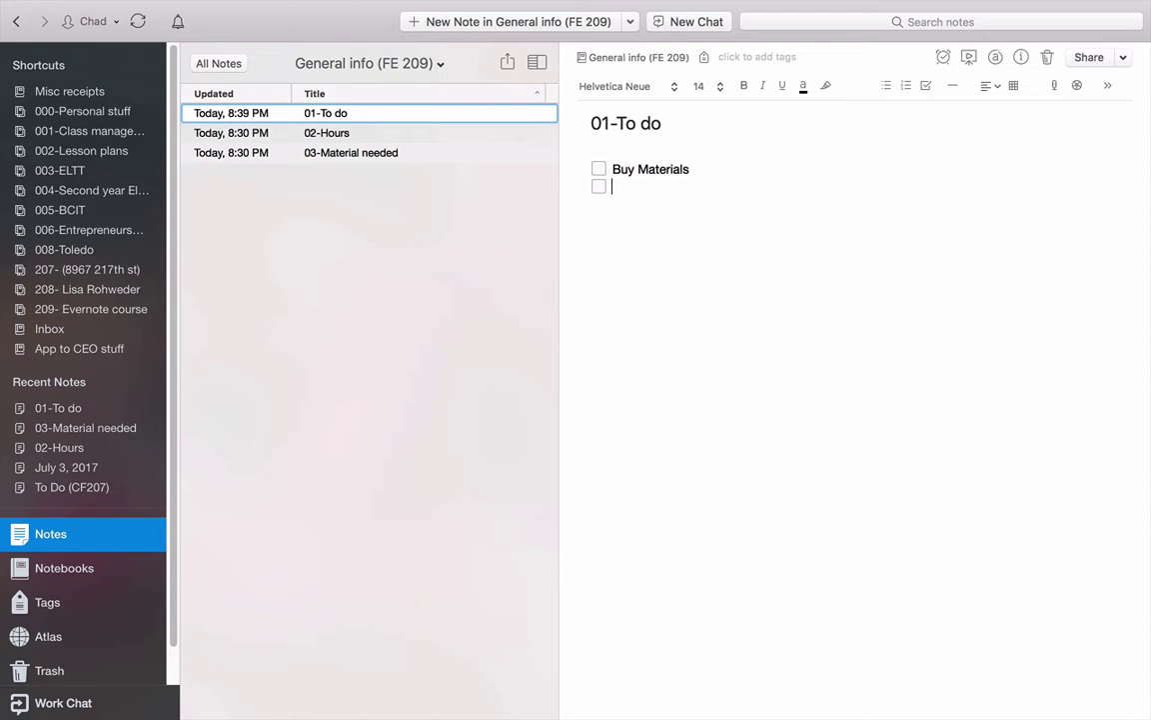
text(Run feed from panel)
key(Return)
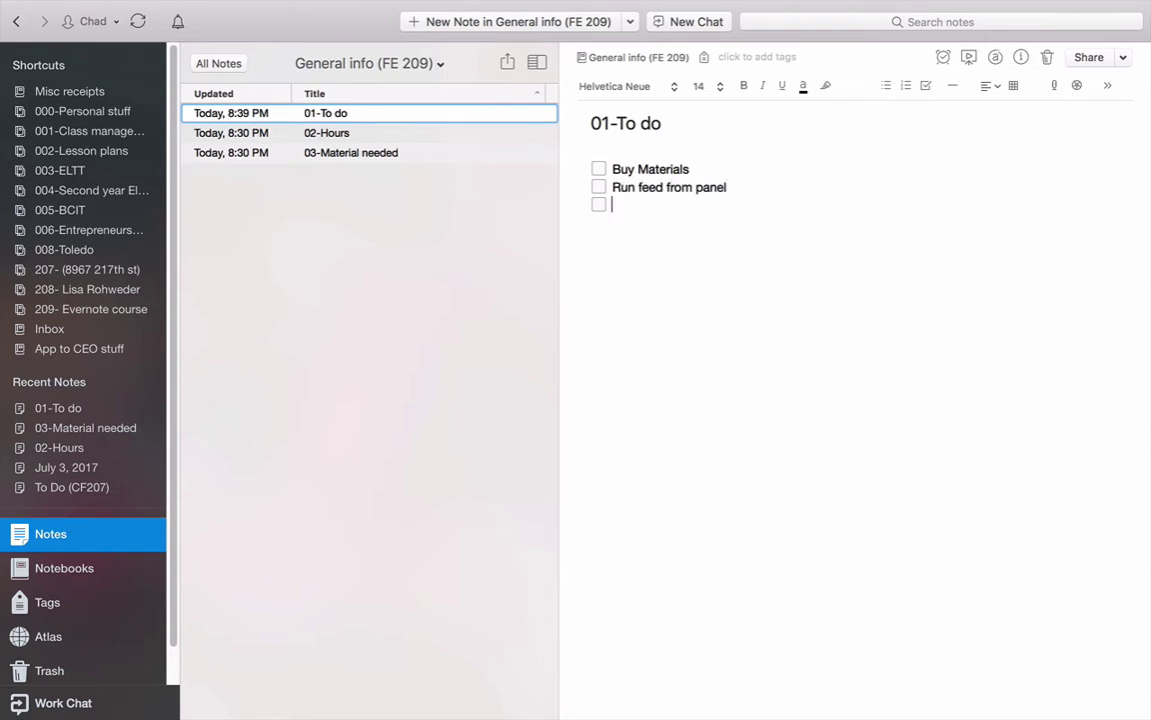
text(Daisy chain lights)
key(Return)
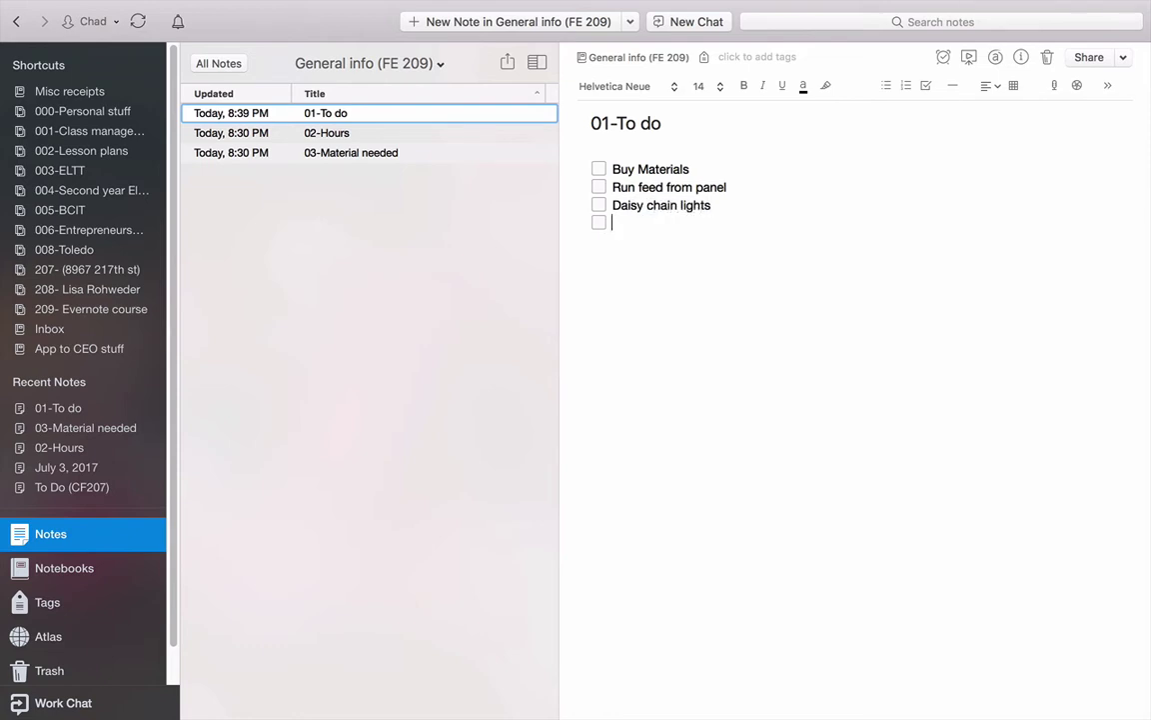
Step: Add the items Install trim, Test lights and Install switch to the checklist
text(Install trim)
key(Return)
text(Te)
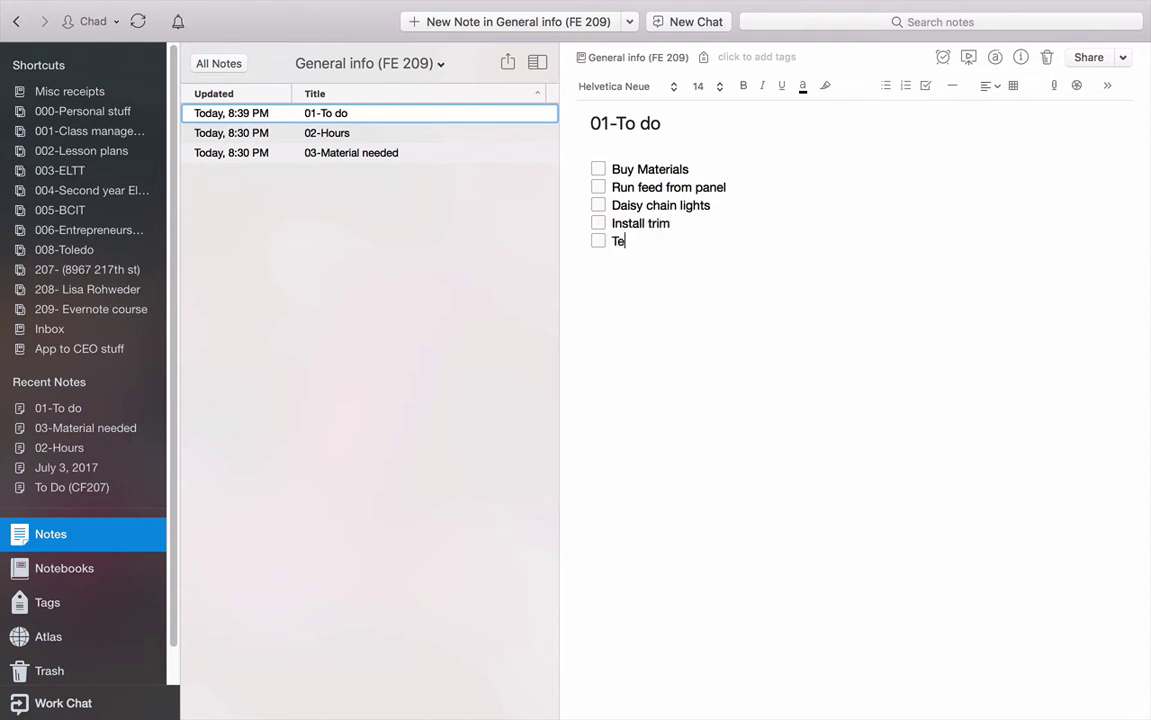
text(st lights)
key(Return)
text(Install siw)
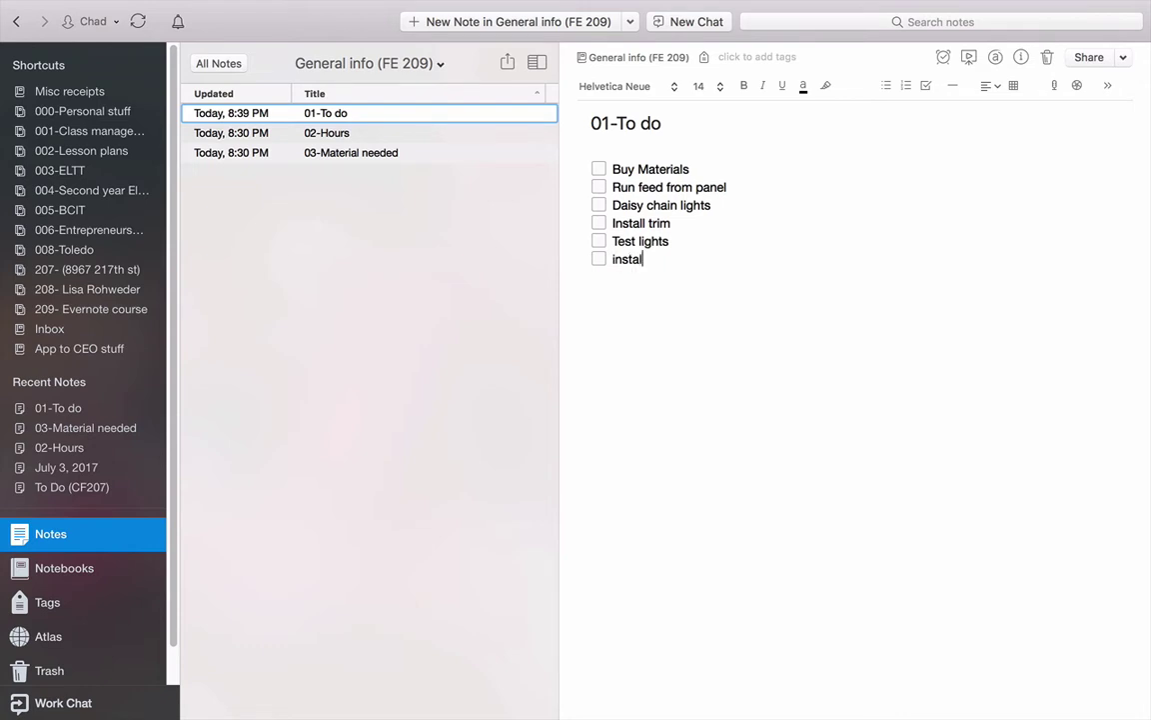
key(BackSpace)
key(BackSpace)
text(witch)
key(BackSpace)
text(ch)
Step: Mark every item of the to-do checklist as done, from Buy Materials to Install switch
click(599, 169)
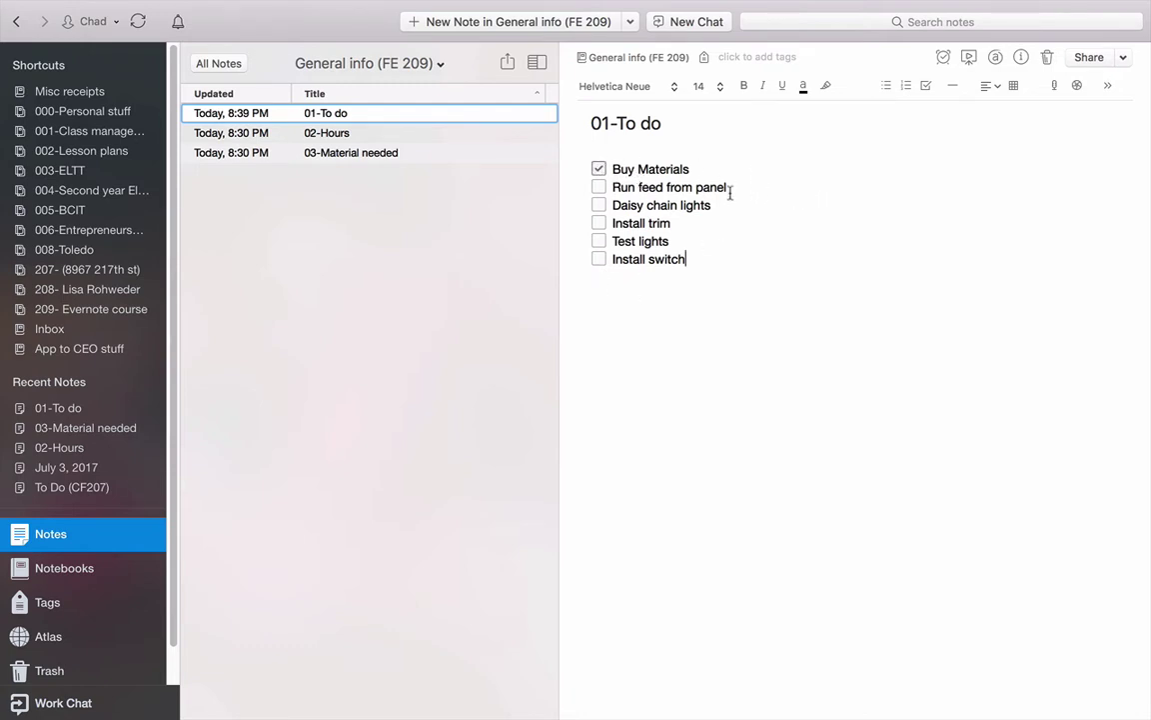
click(602, 188)
click(600, 224)
click(599, 241)
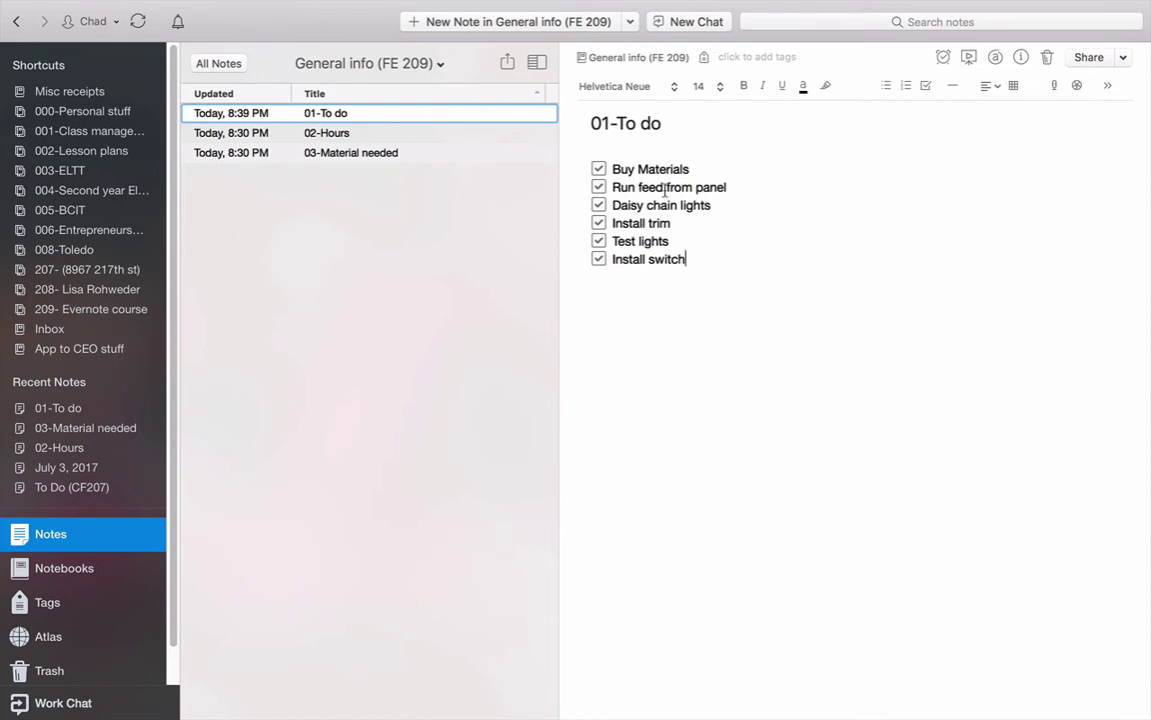
Step: Look up a contact by name in the sharing dialog of the 01-To do note and close it without sharing
click(1123, 59)
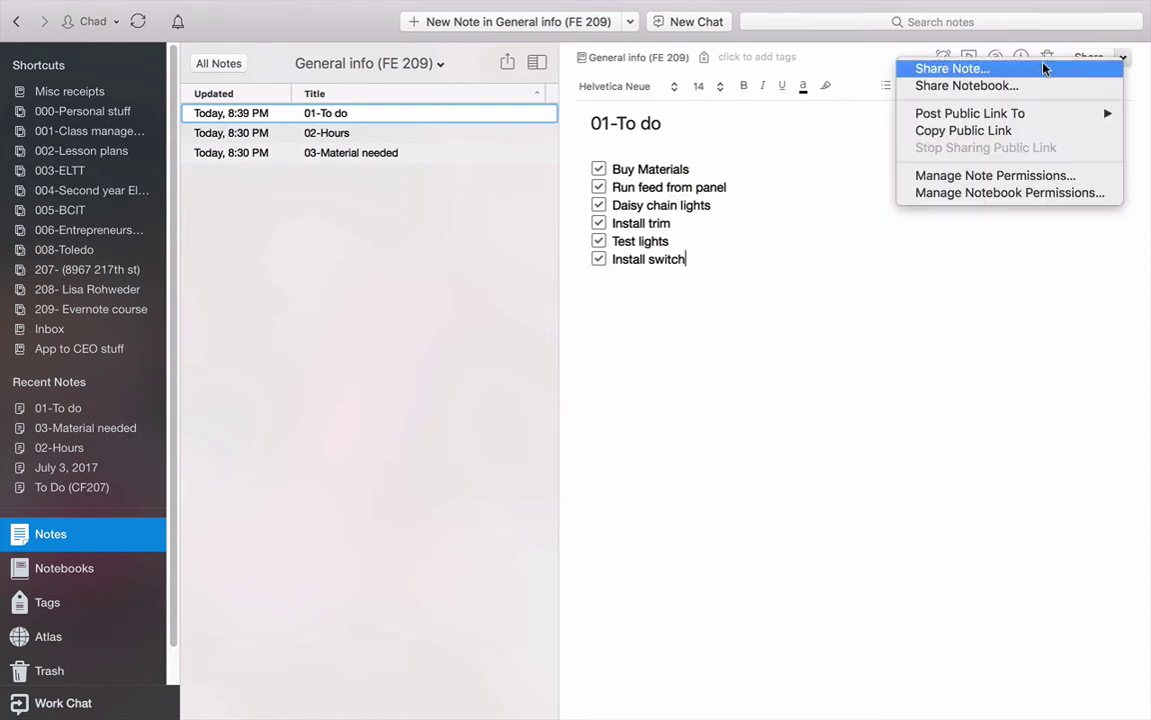
click(1011, 67)
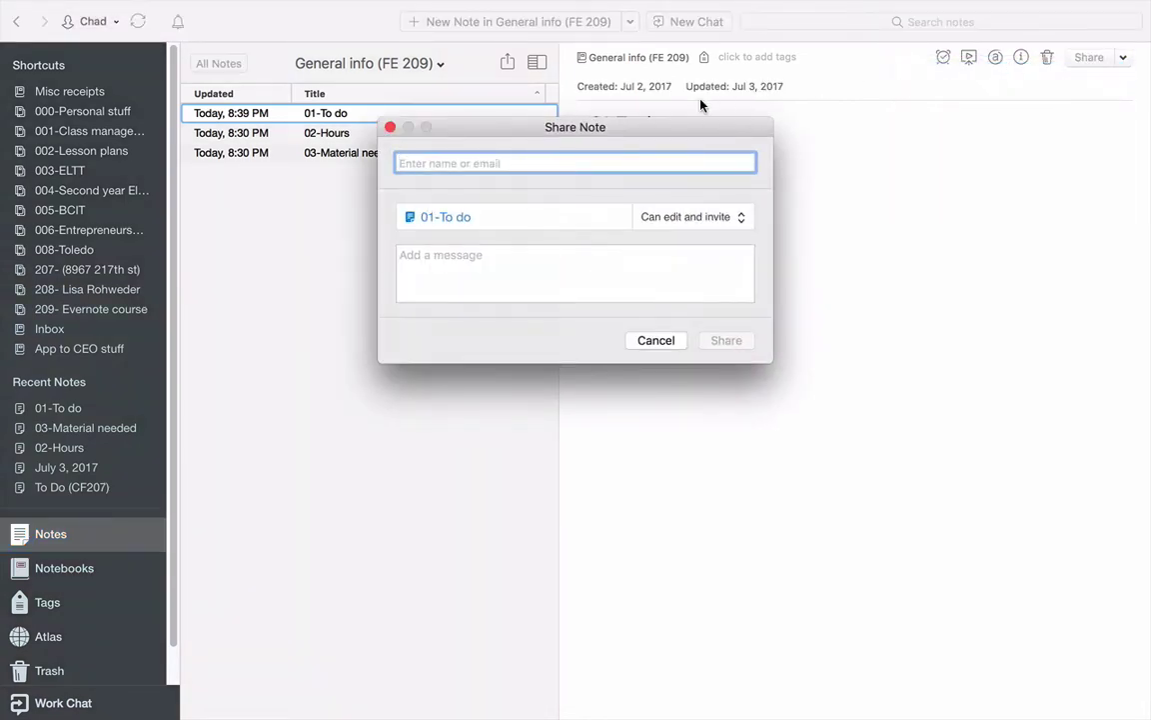
text(nat)
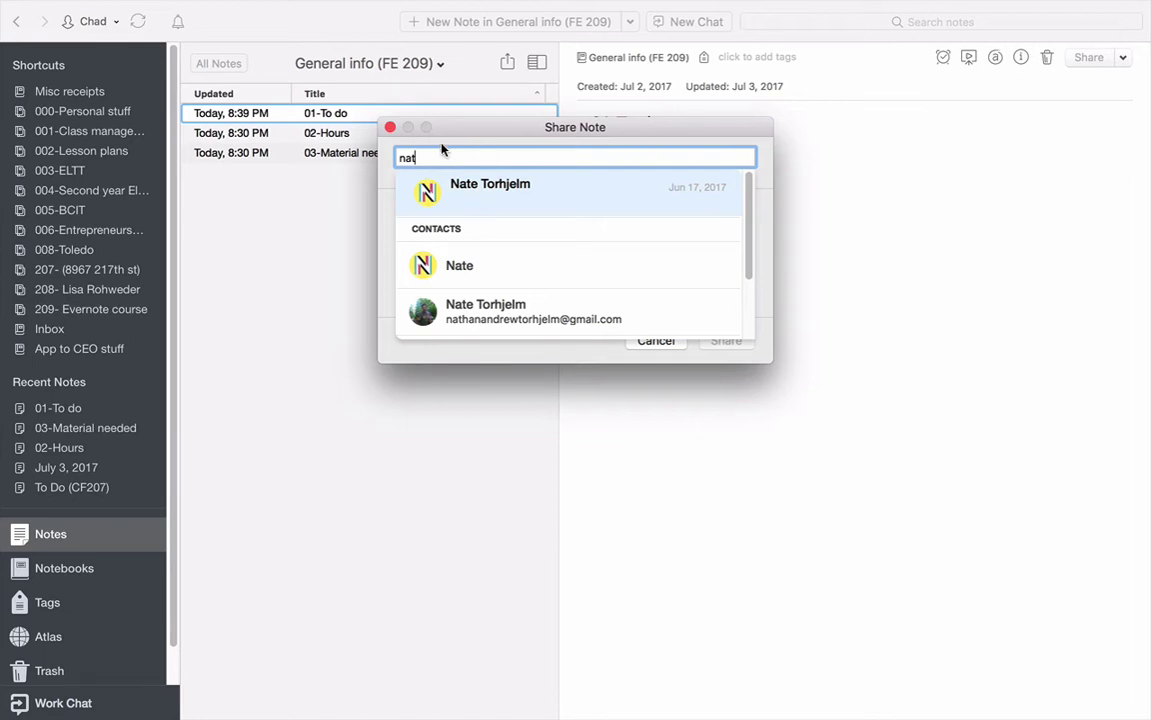
click(390, 127)
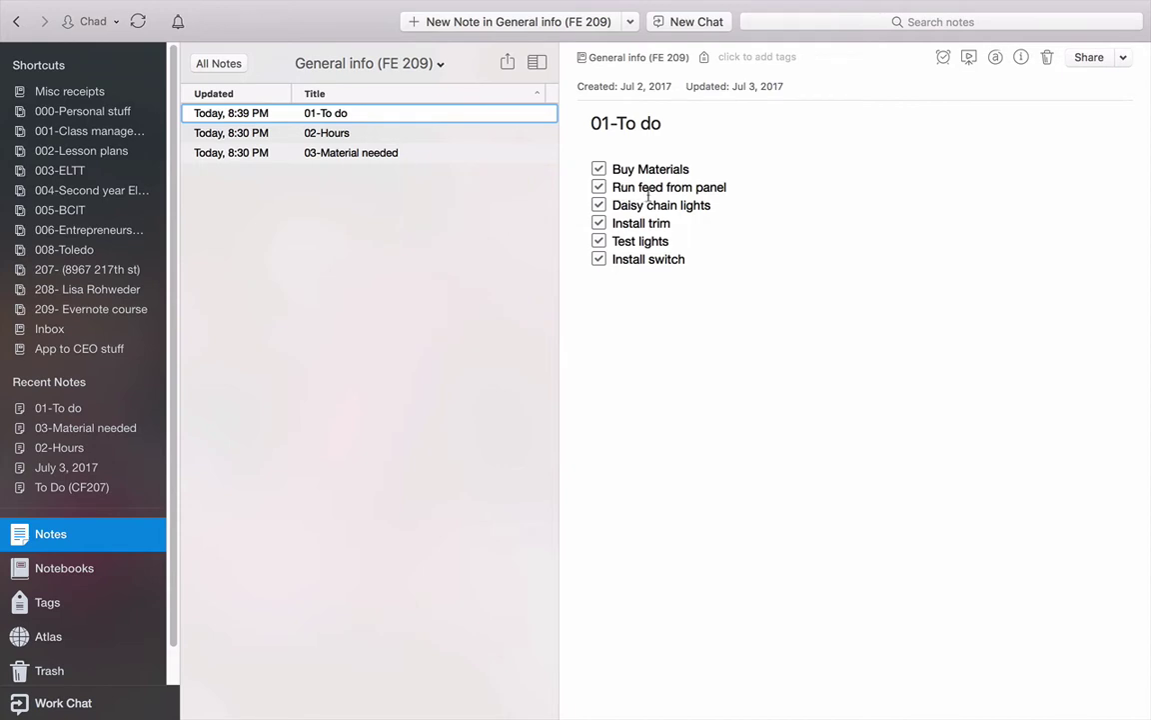
Step: Start a Jan 1 entry in the 02-Hours note reading "Bought materials, installed feed from panel, met with client"
click(367, 134)
click(606, 157)
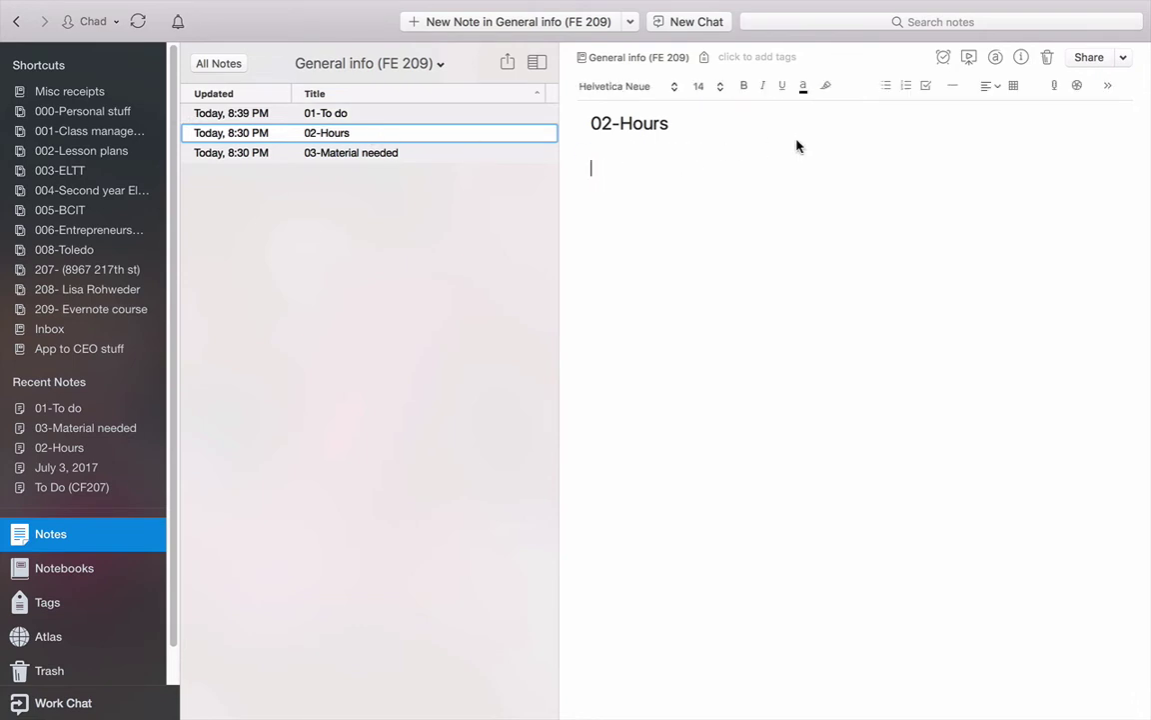
text(Jan)
text( 1.)
key(BackSpace)
text(-)
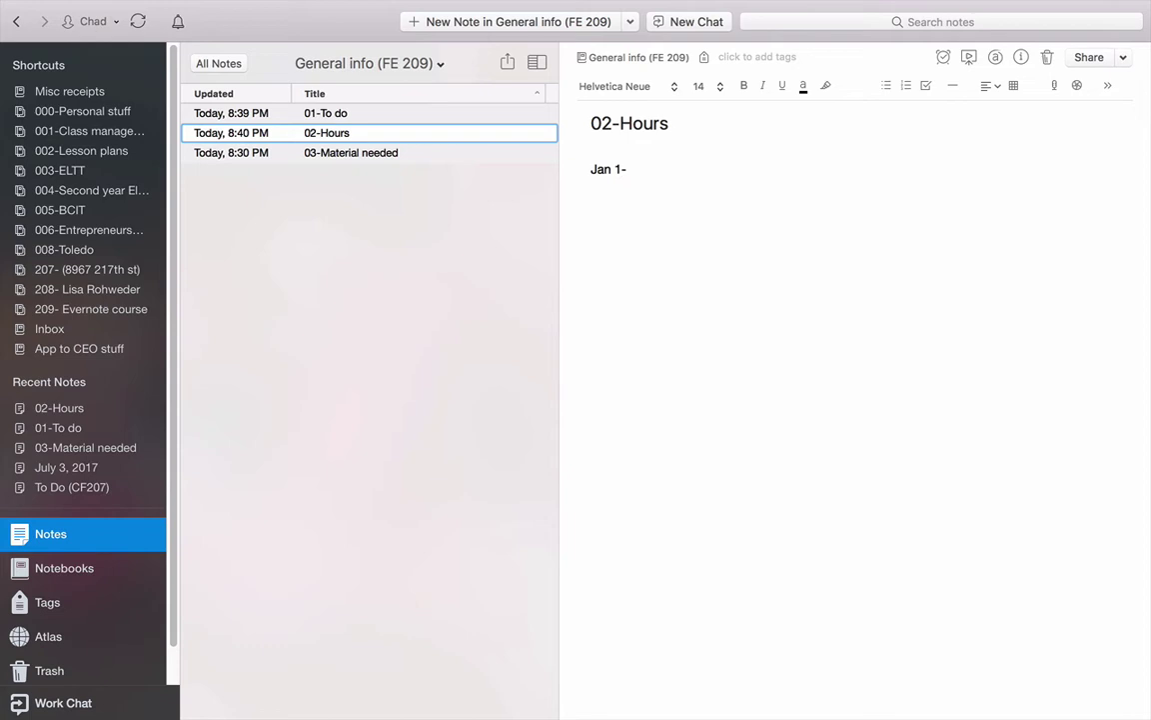
text(Bought materials, )
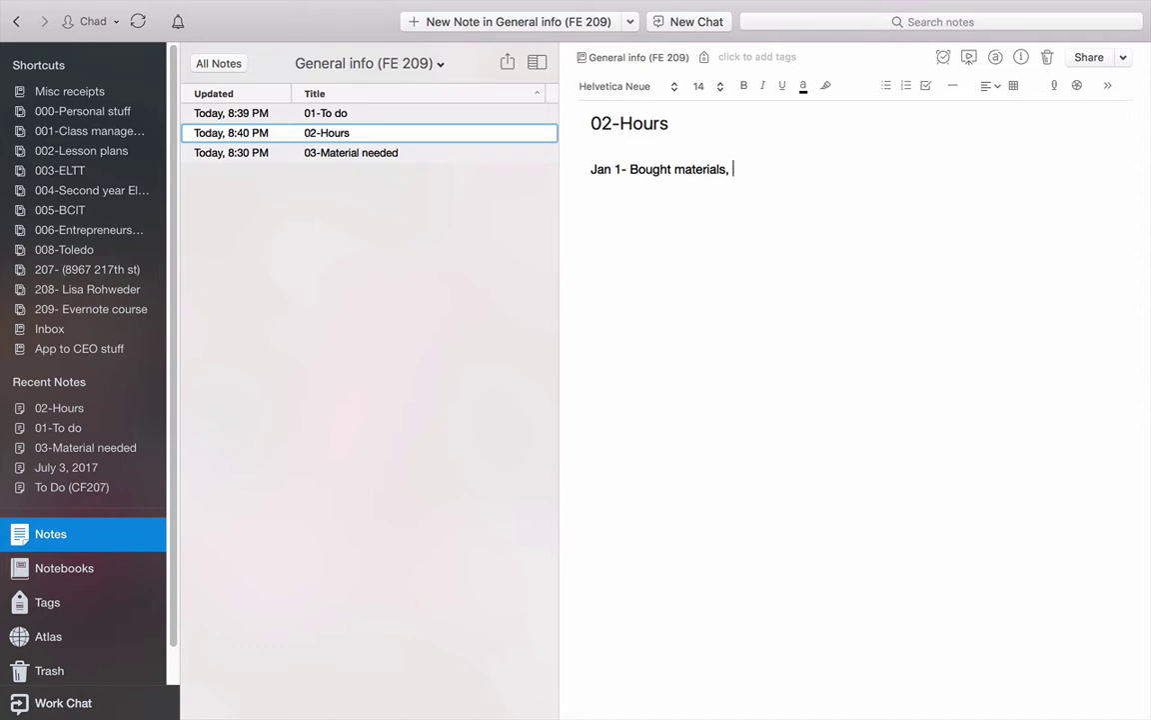
text(installed feed from pan)
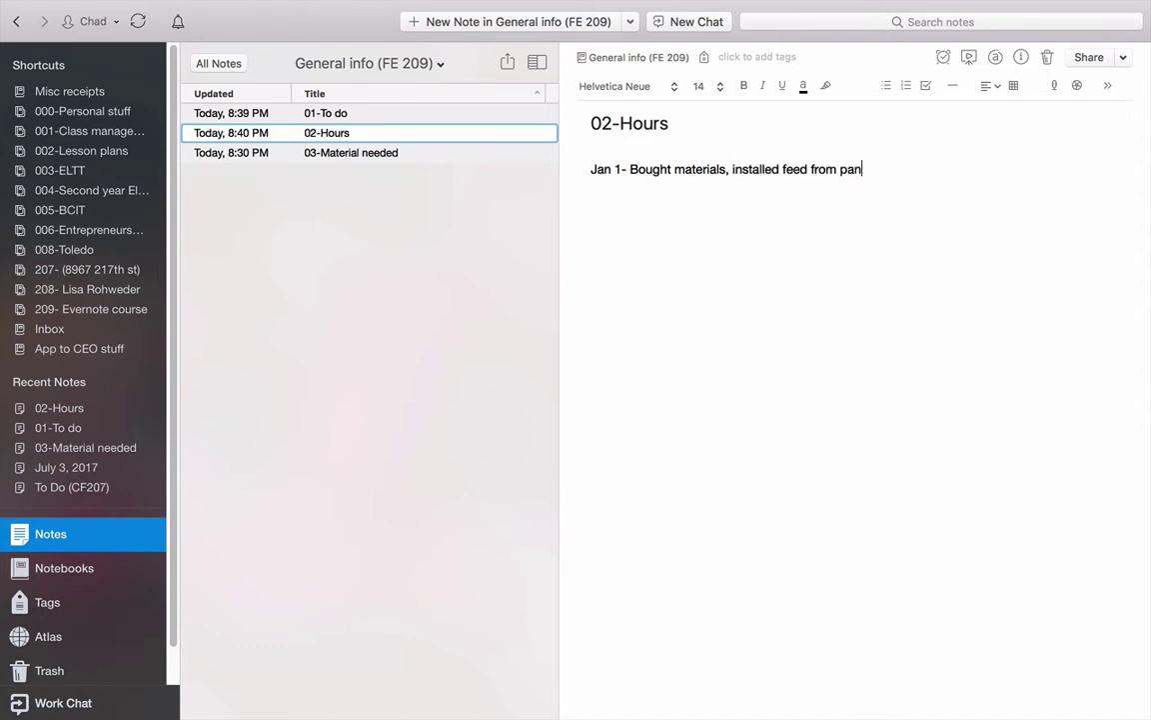
text(el, met with clien)
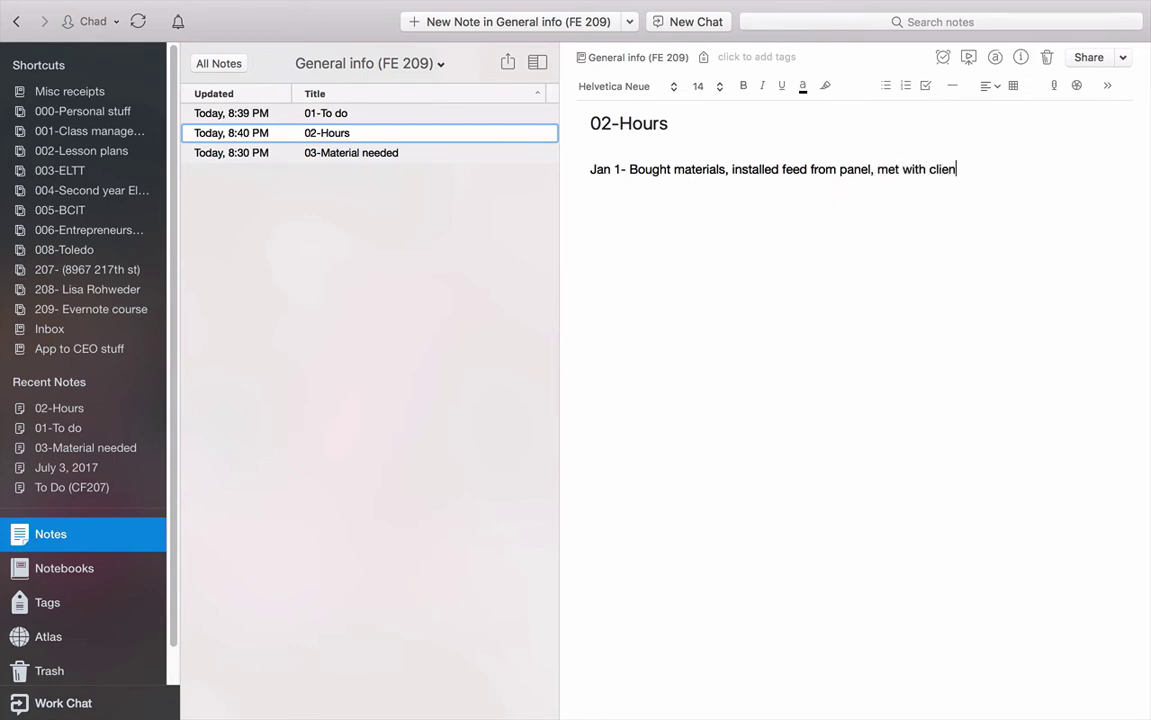
Step: Complete the Jan 1 entry with each worker's name and time, 8 hours for the first and 6 hours for the second
text(t. Chad 8 hours.  James )
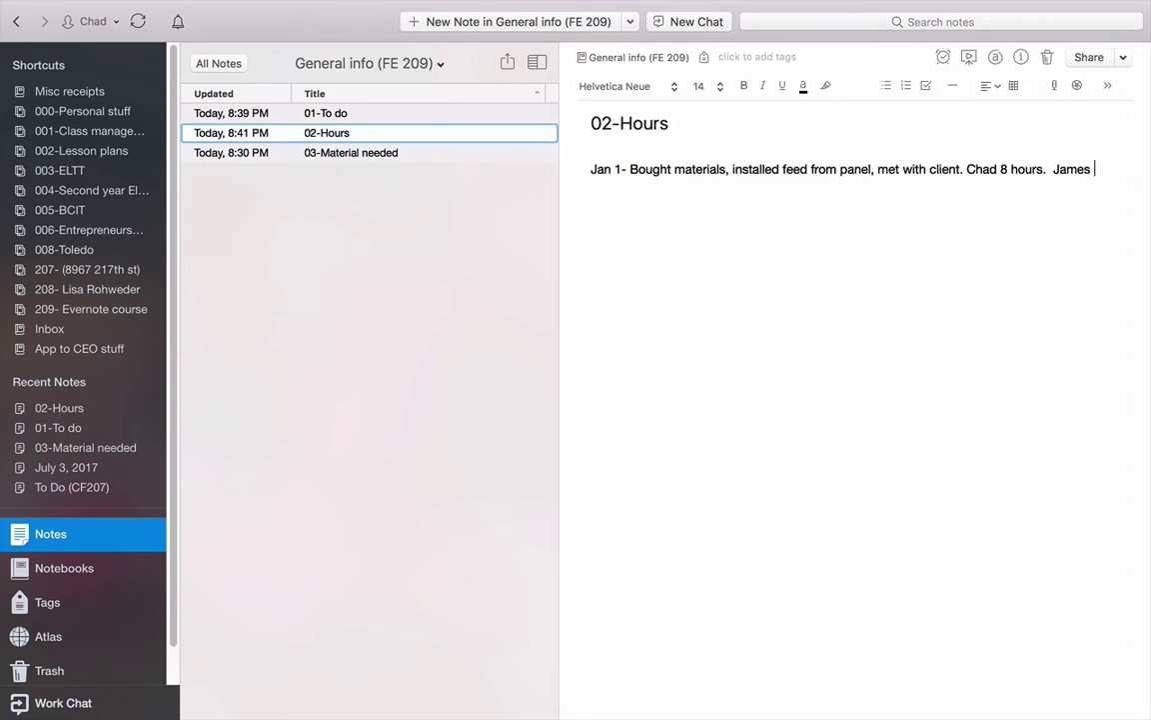
text(6 hours.)
key(Return)
key(Return)
Step: List 14/2 loomex, 3 x trim white and 3 way switch on separate lines in the 03-Material needed note
click(356, 150)
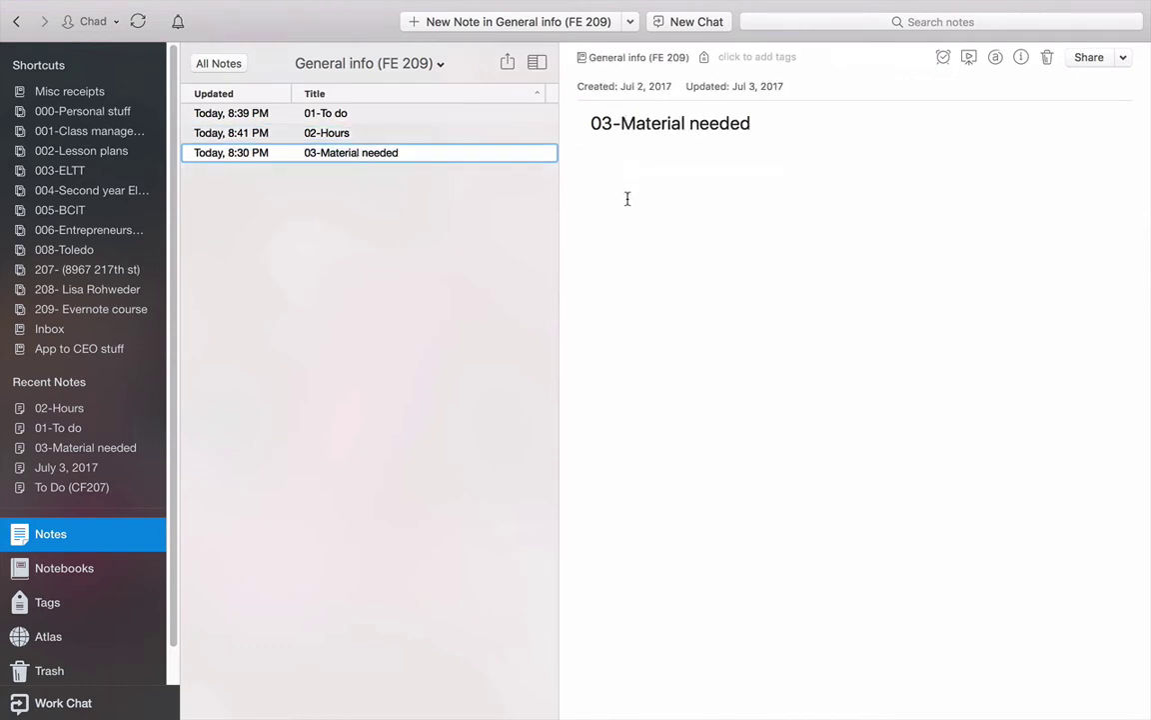
click(624, 166)
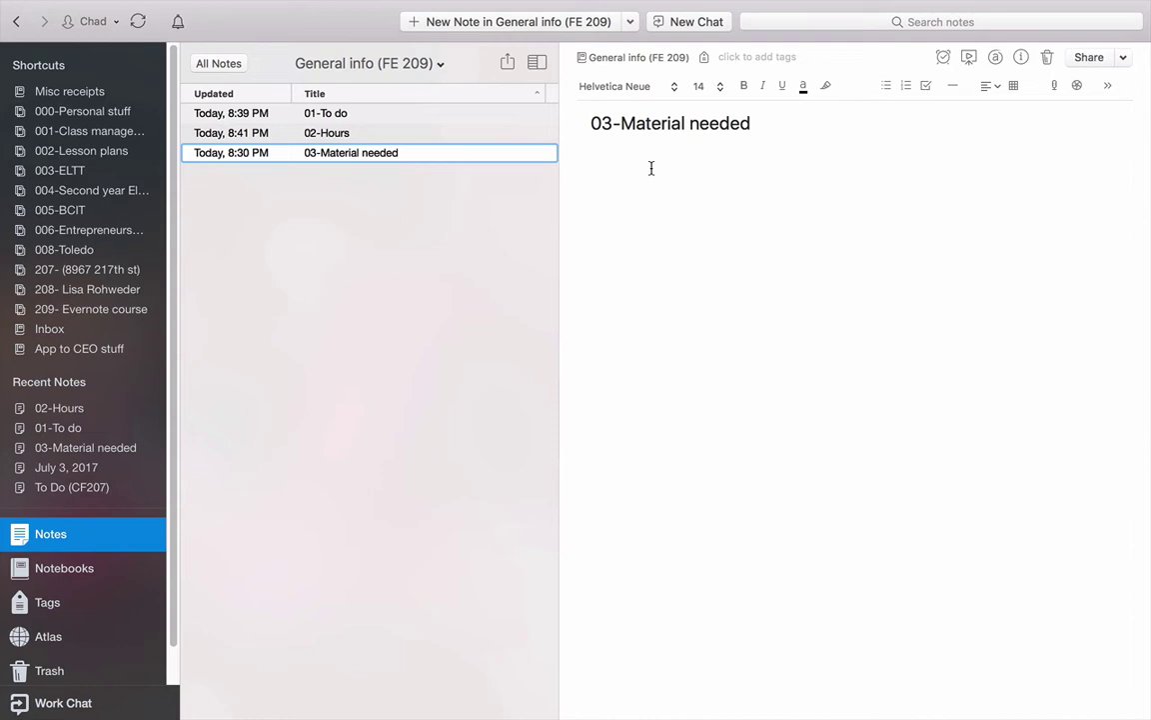
text(14.)
text(/2)
text( loomed)
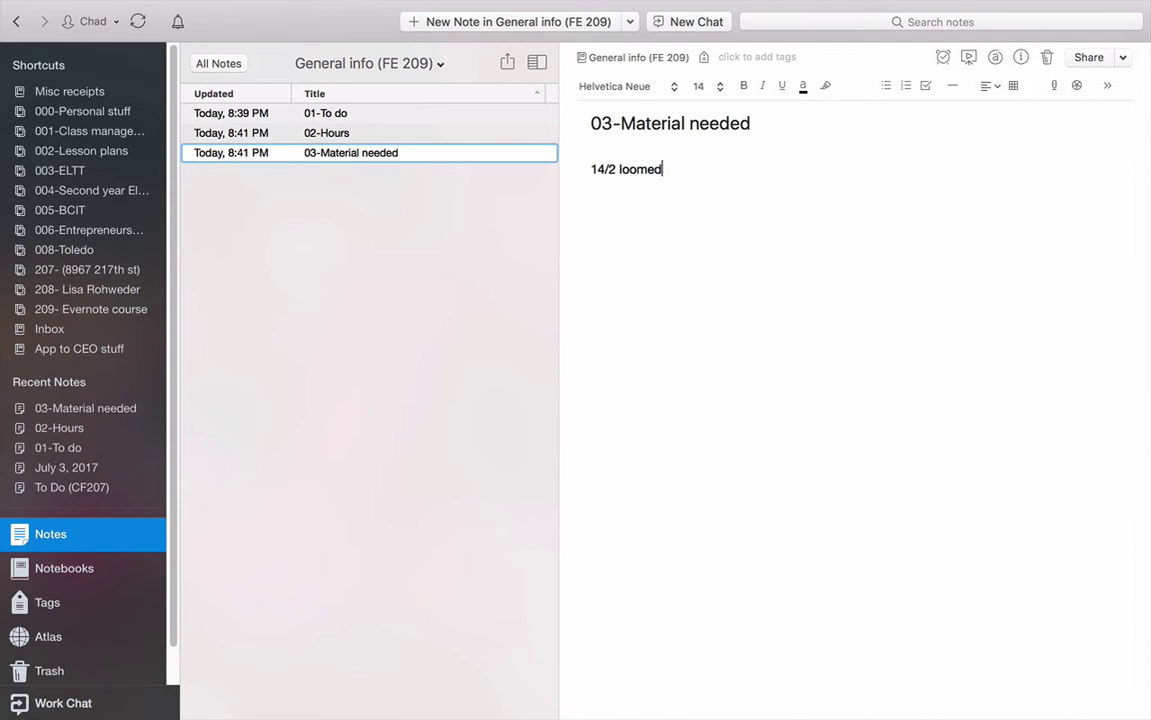
key(BackSpace)
text(x)
key(Return)
text(3 x trim white)
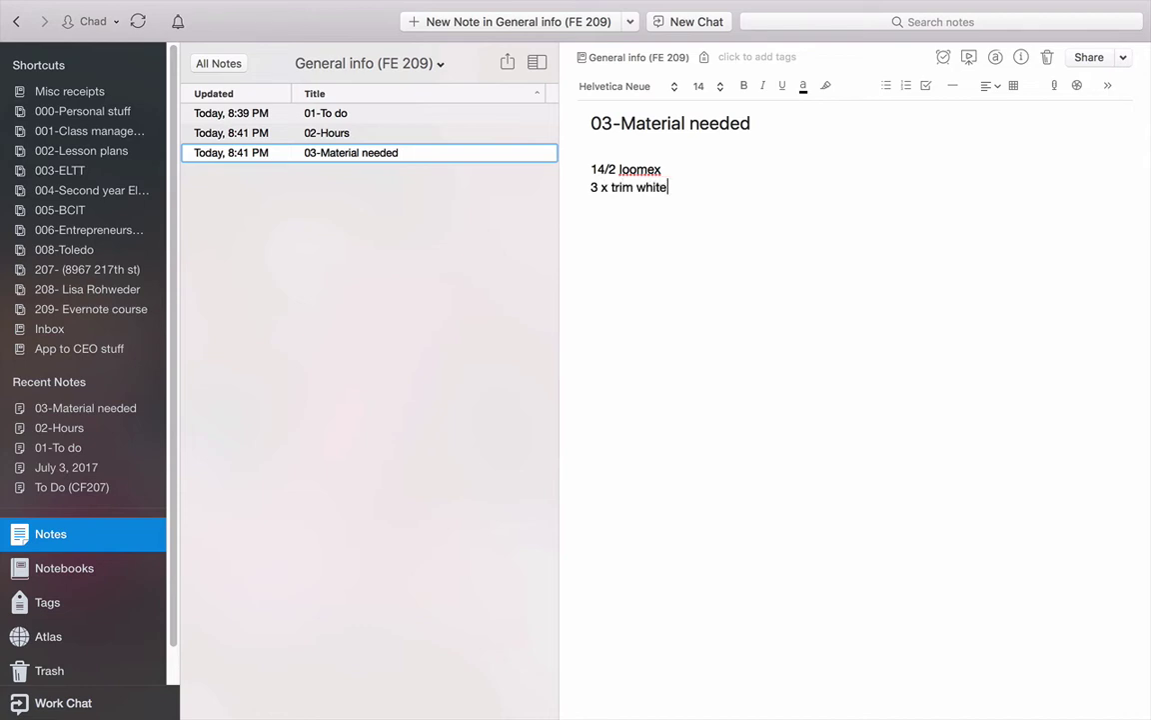
key(Return)
text(3 way switch)
Step: Turn the three material lines into a checklist and mark every item as done
click(591, 169)
drag(591, 169, 652, 212)
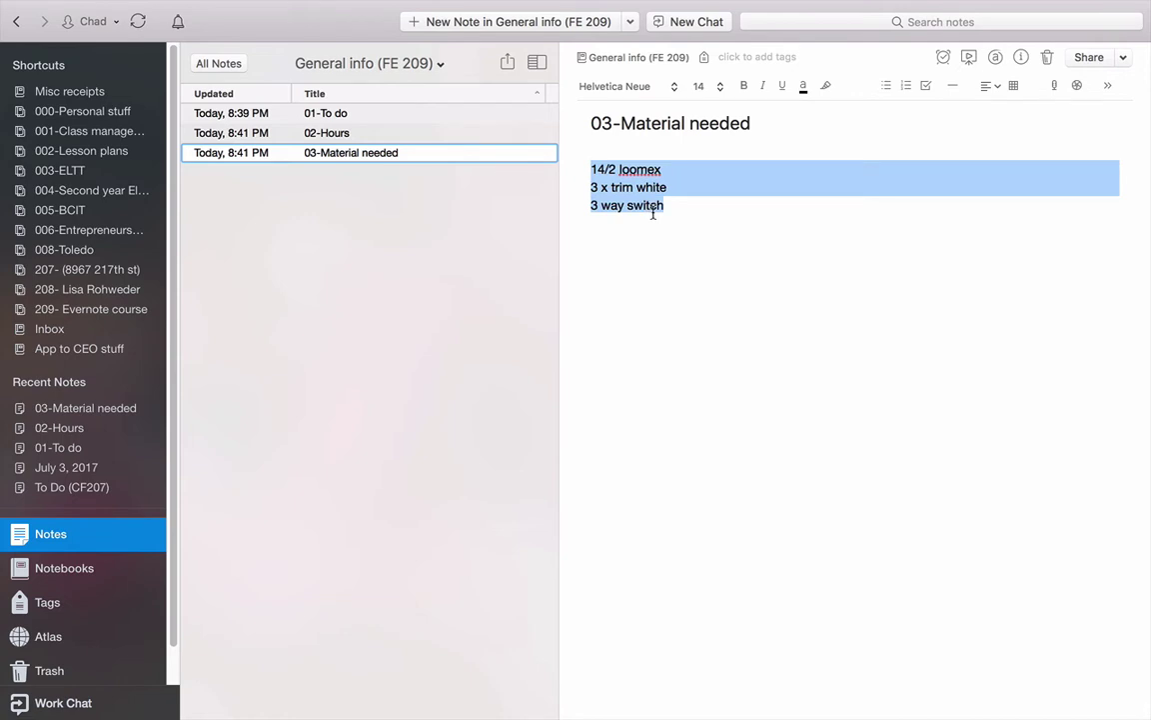
click(927, 88)
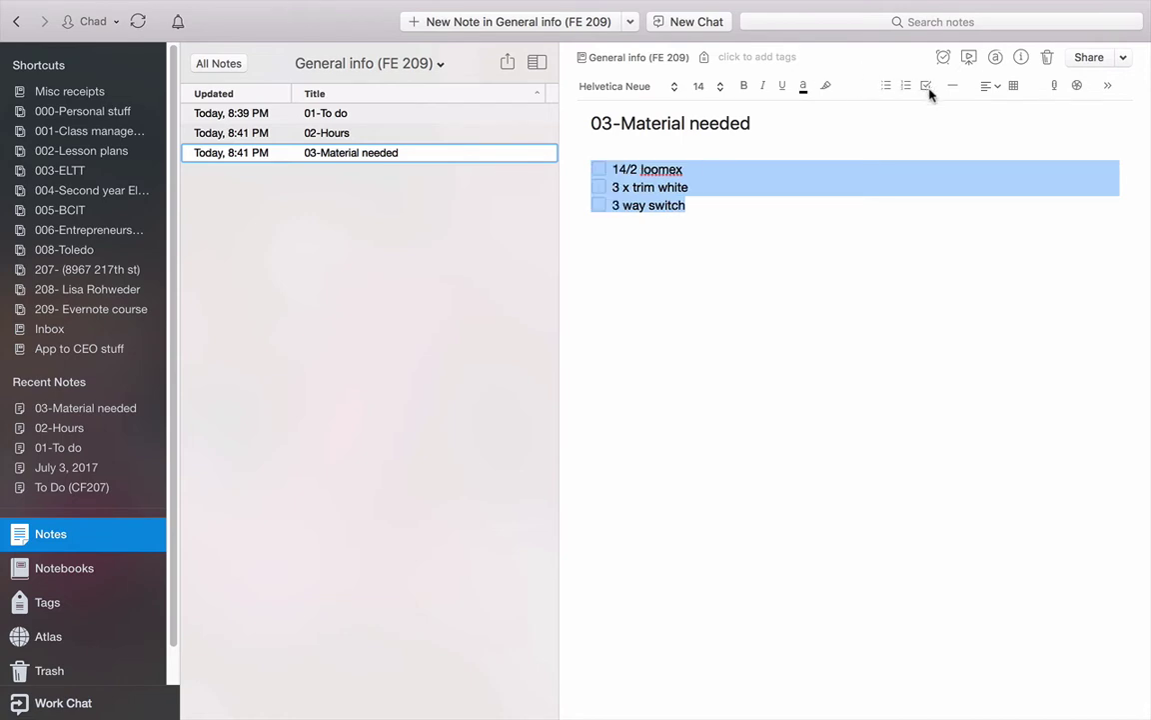
key(Left)
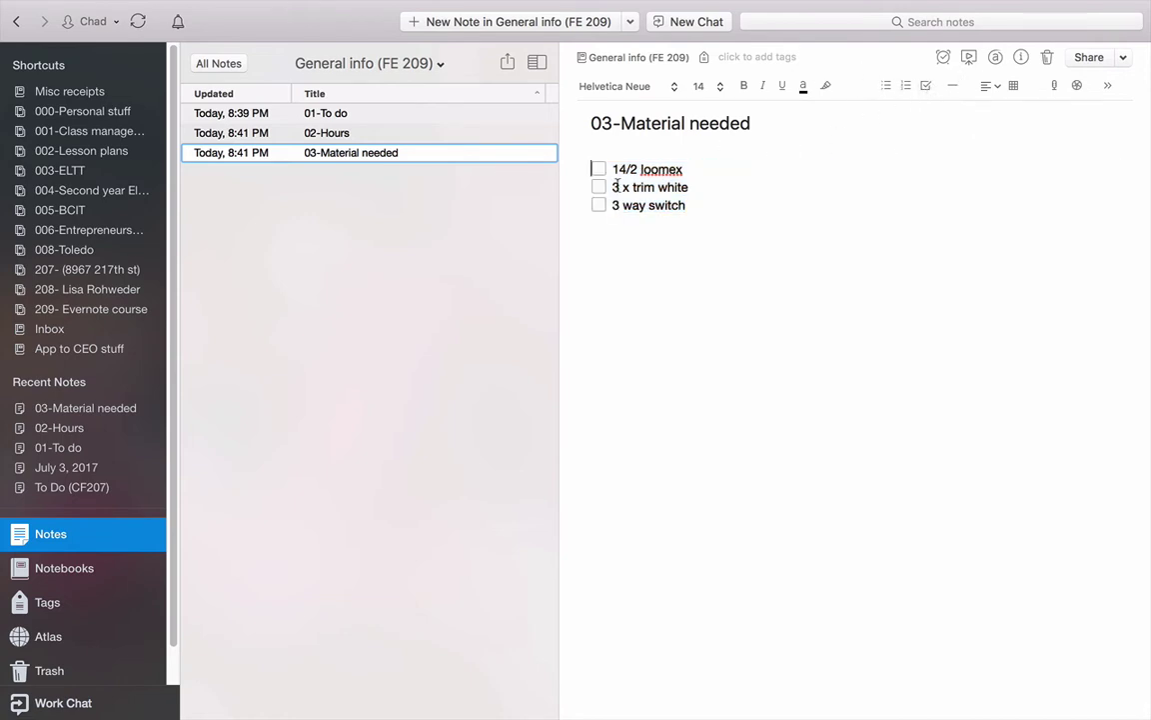
click(600, 170)
click(598, 187)
click(602, 207)
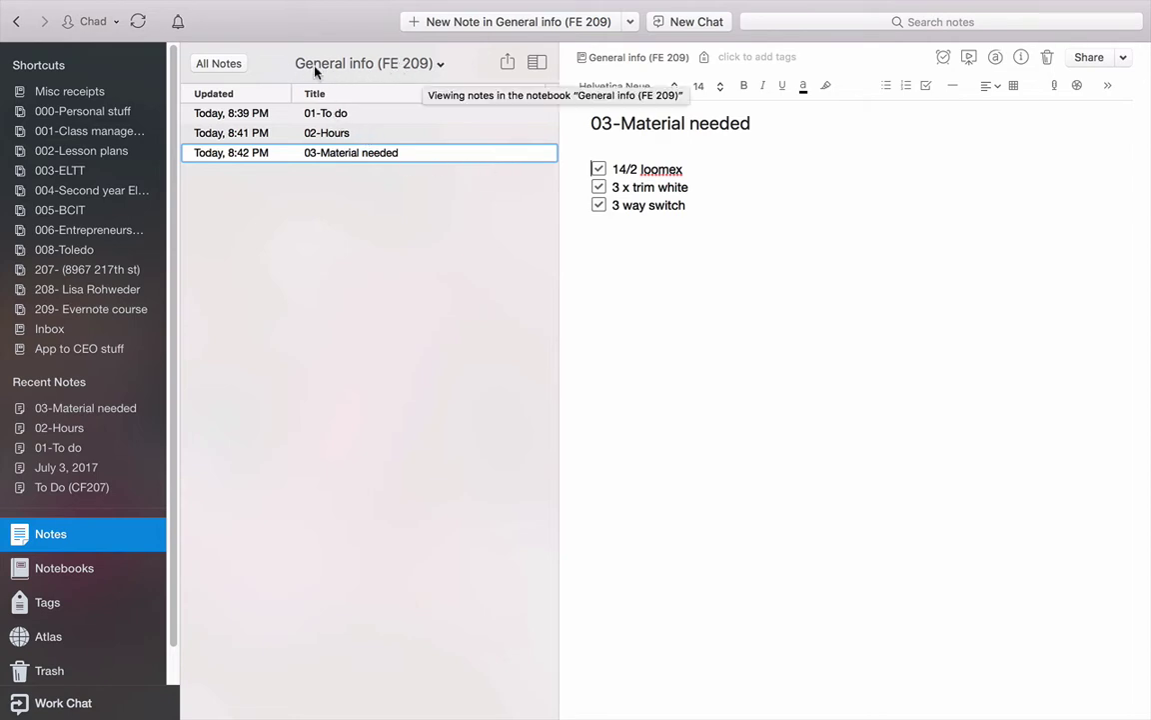
Step: Return to the notebook overview and open the Misc. (FE 209) notebook in the 209- Evernote course stack
click(16, 22)
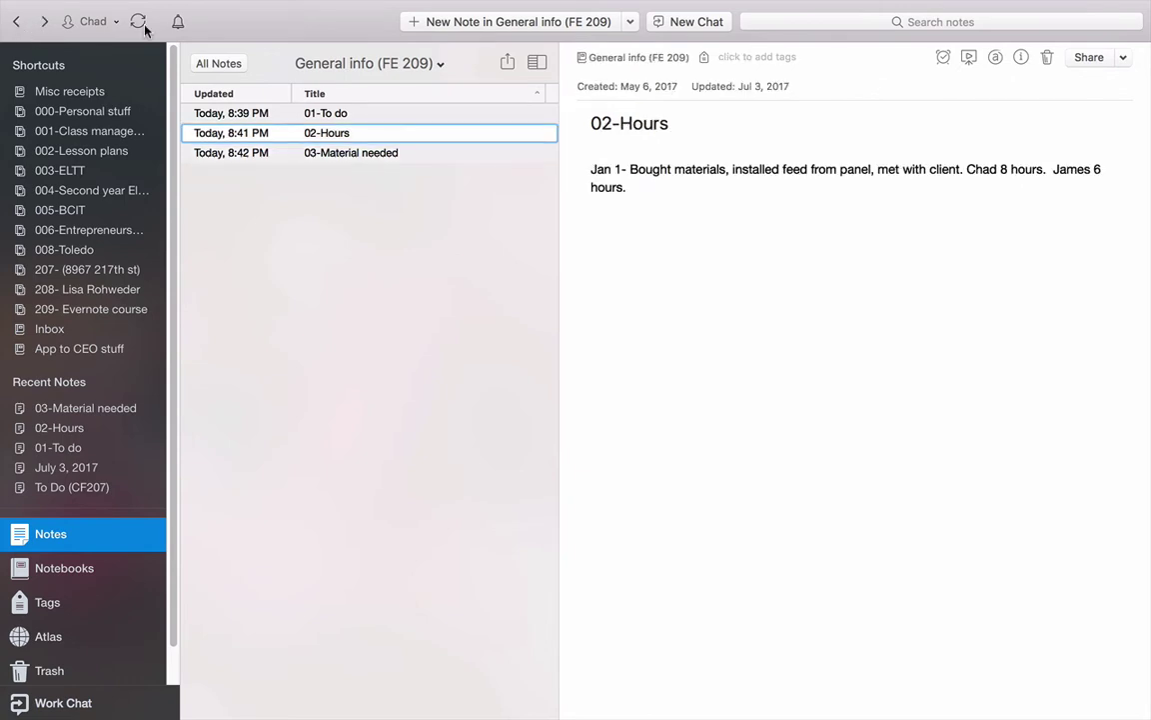
click(15, 23)
click(15, 23)
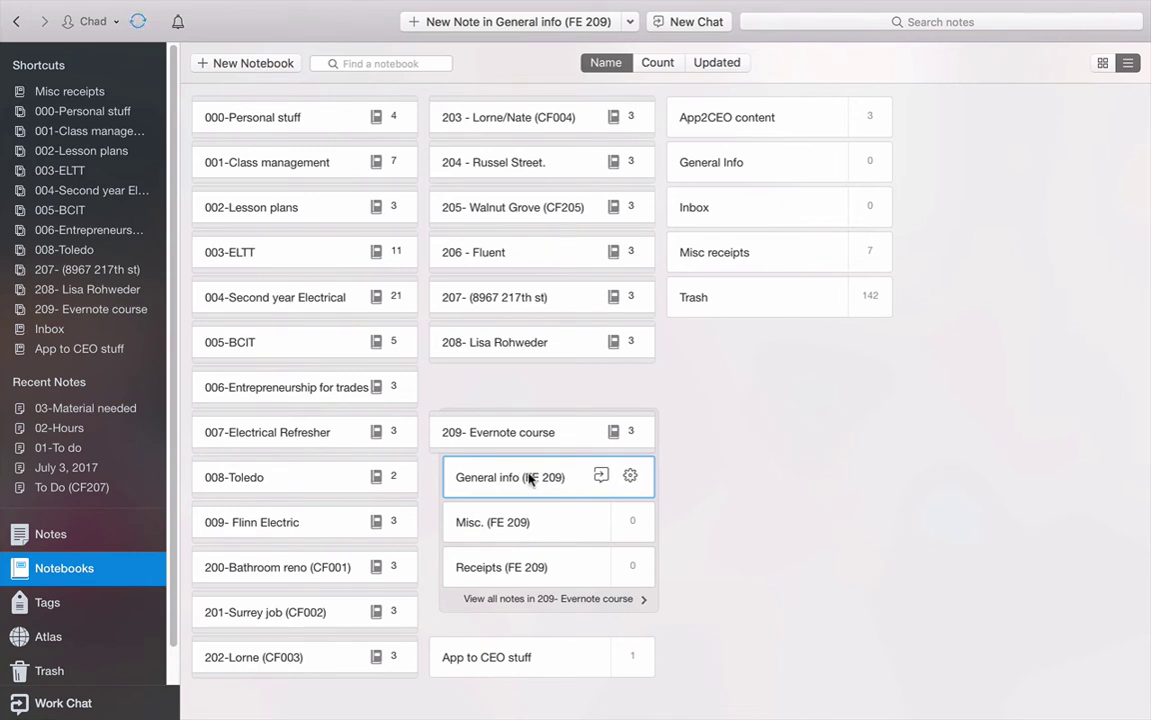
double_click(517, 526)
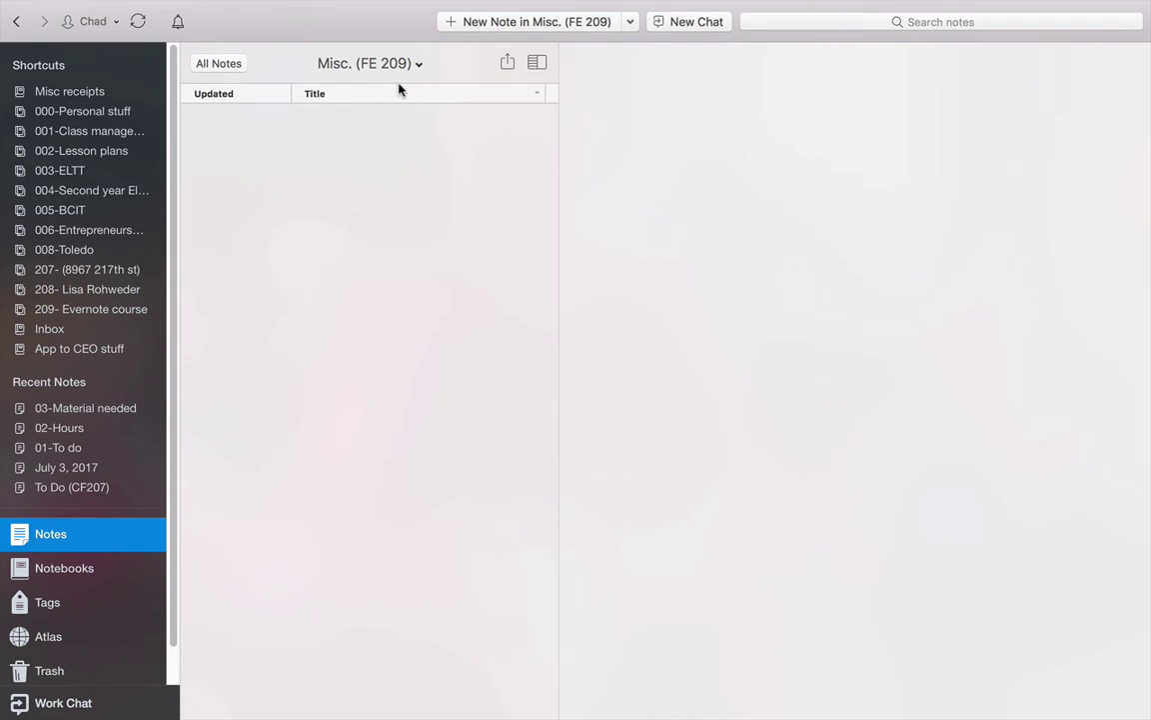
Step: Switch to Gmail in Chrome and forward the Facebook mention e-mail to the Evernote contact
mouse_move(639, 709)
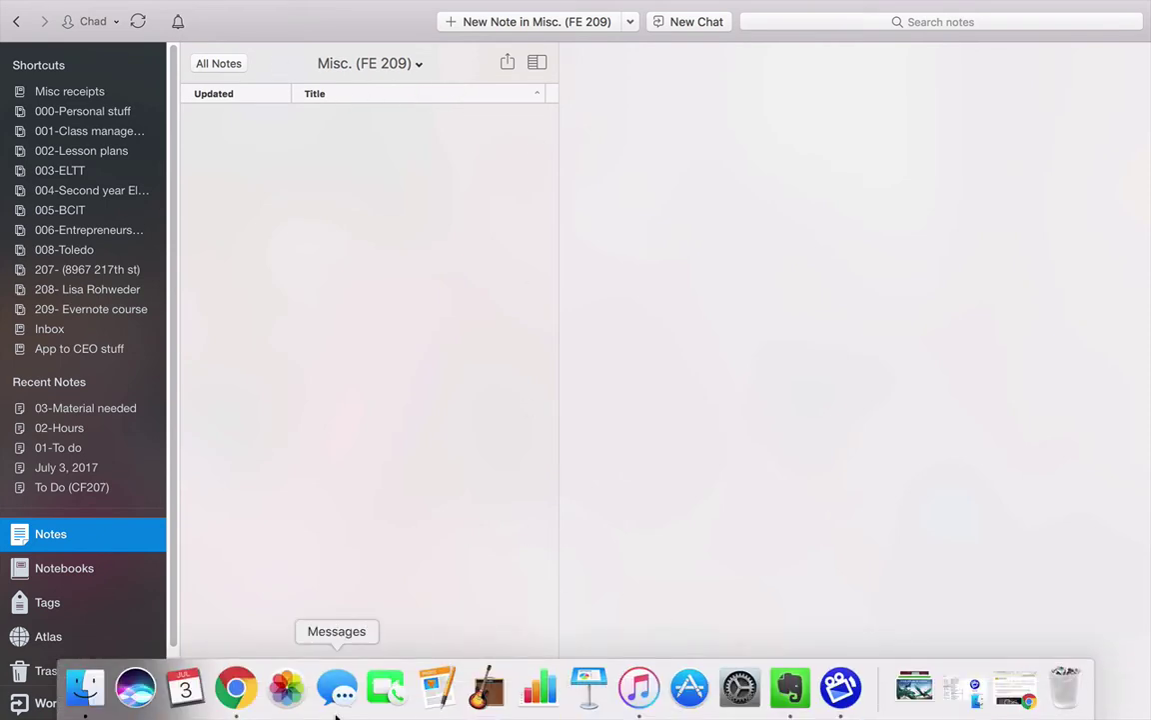
click(240, 704)
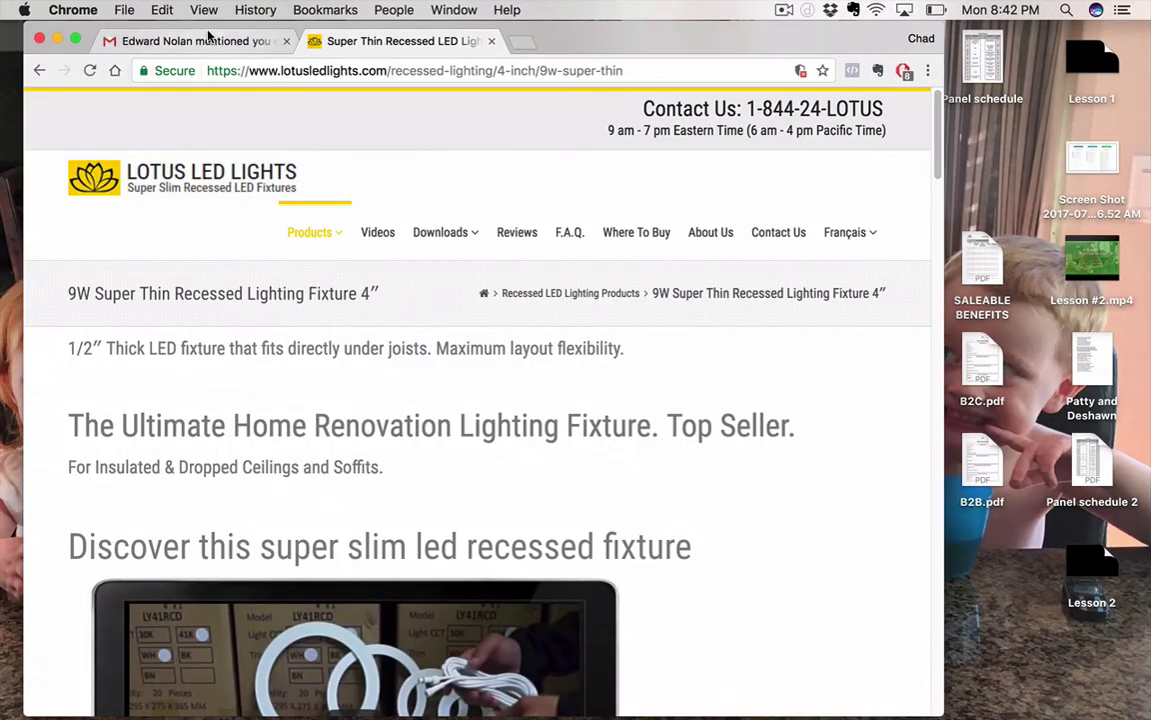
click(210, 45)
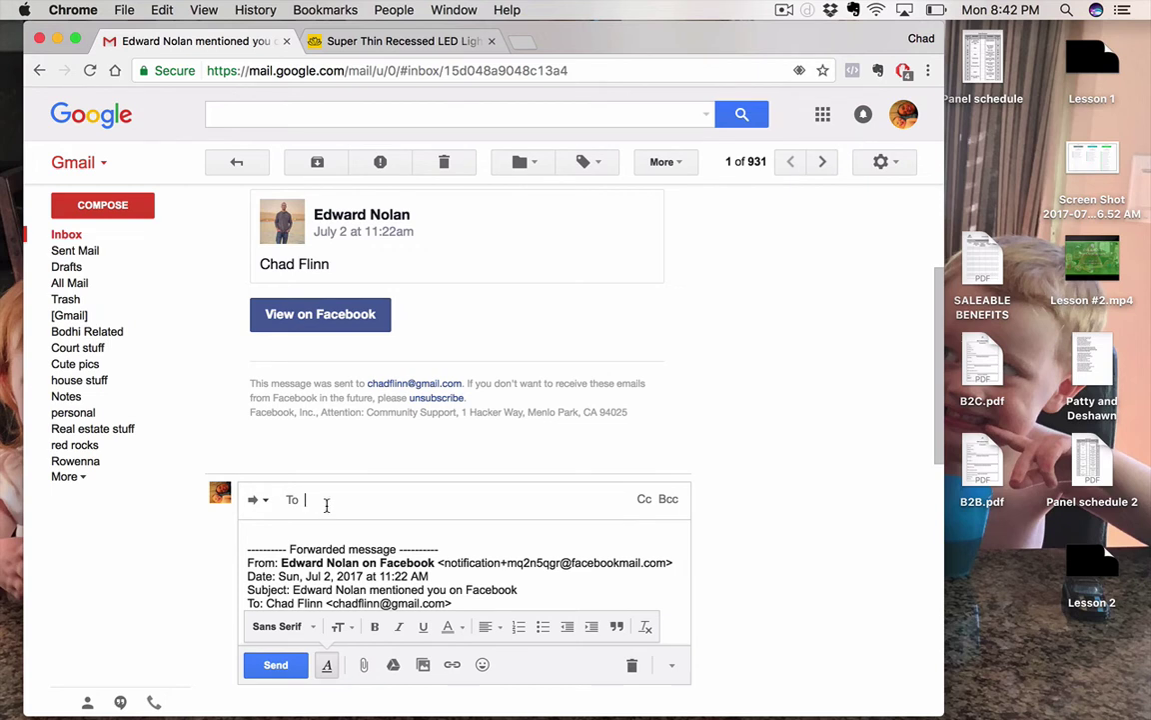
text(ever)
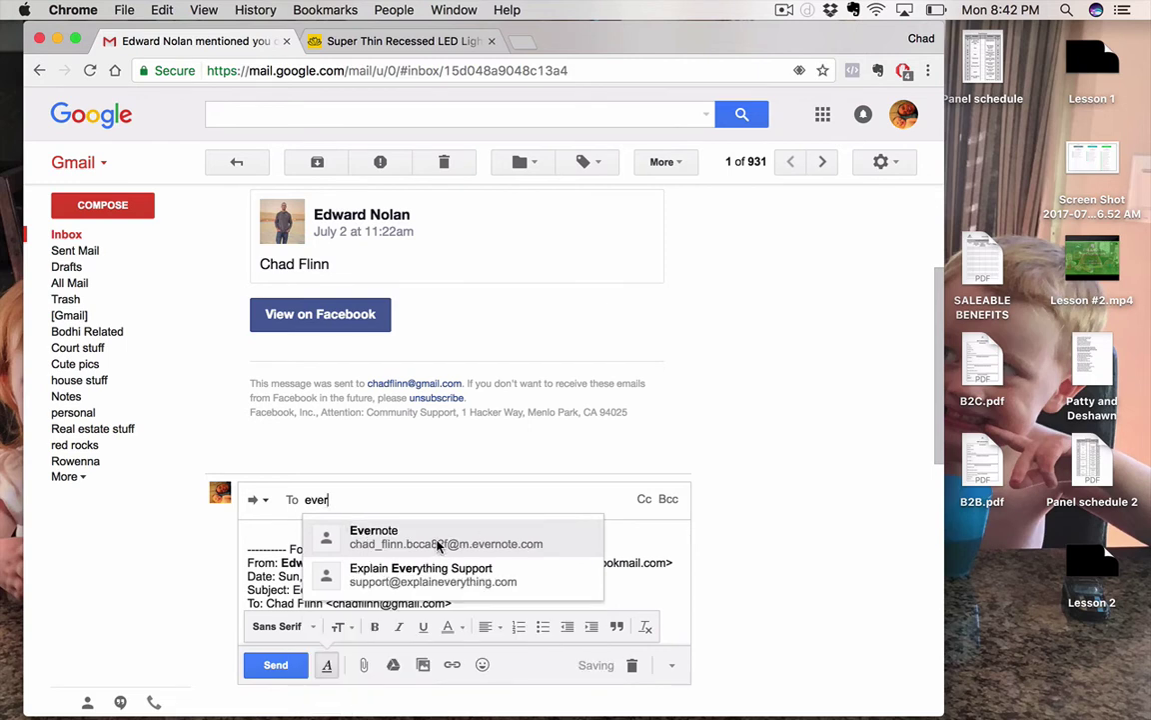
key(Return)
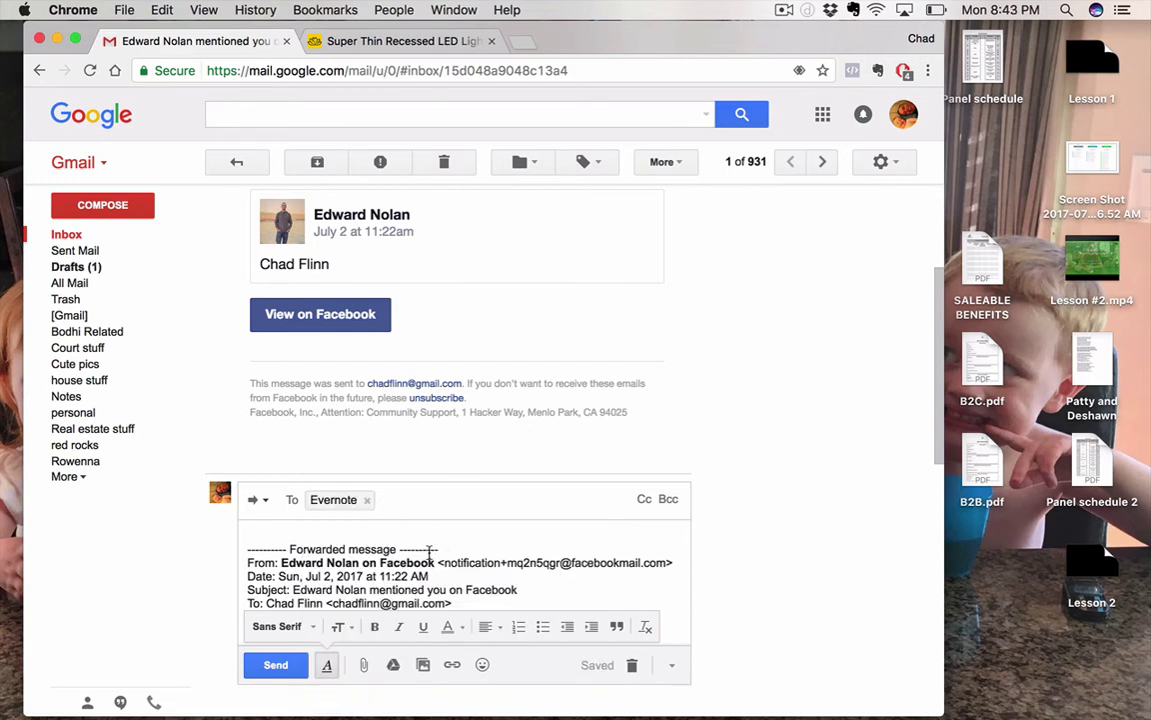
click(276, 666)
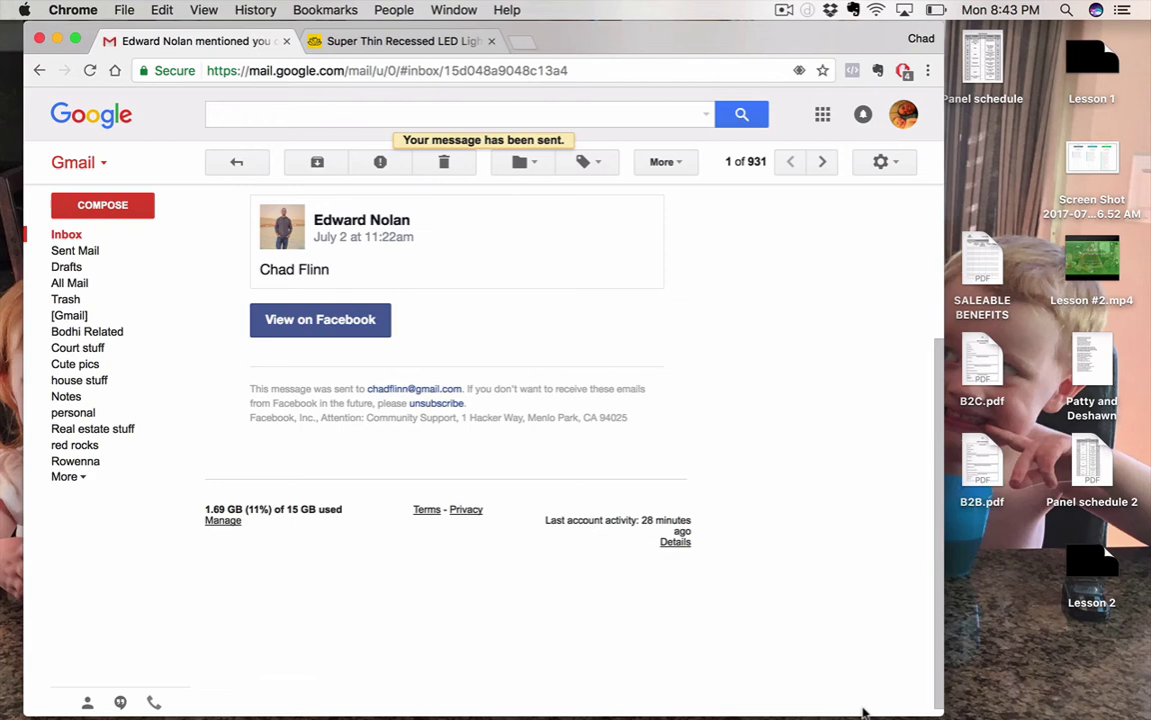
Step: Switch back to Evernote and sync the Inbox notebook to bring in the forwarded e-mail
click(826, 702)
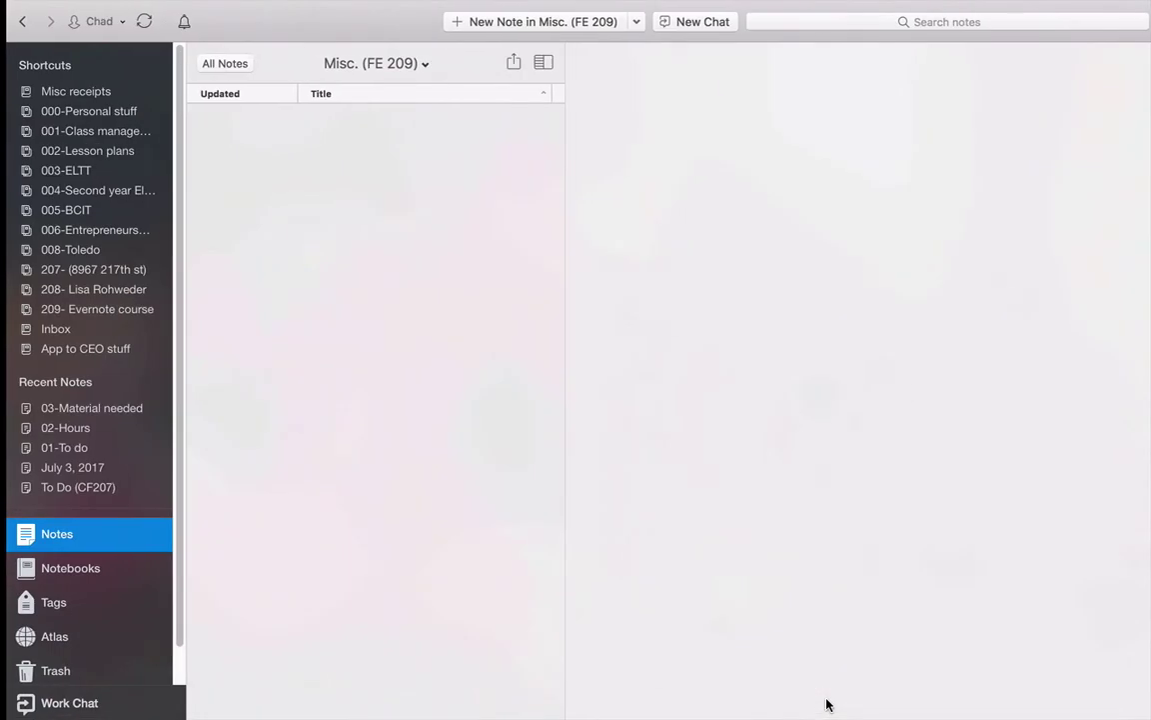
click(50, 329)
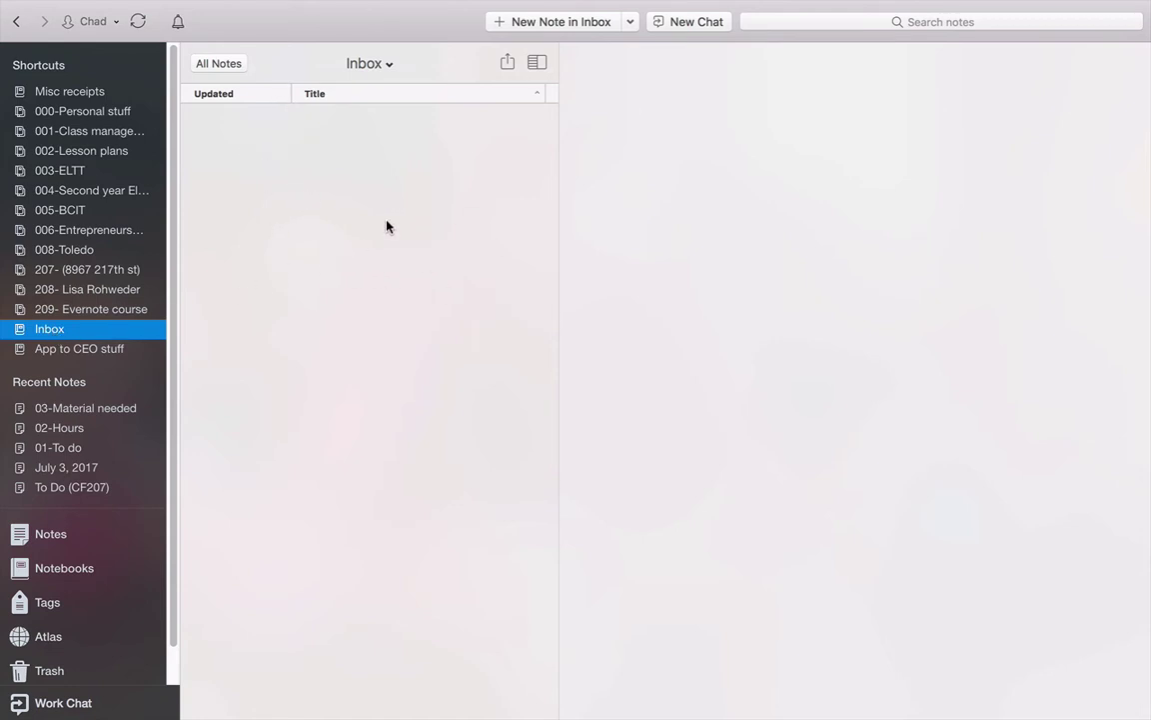
click(137, 24)
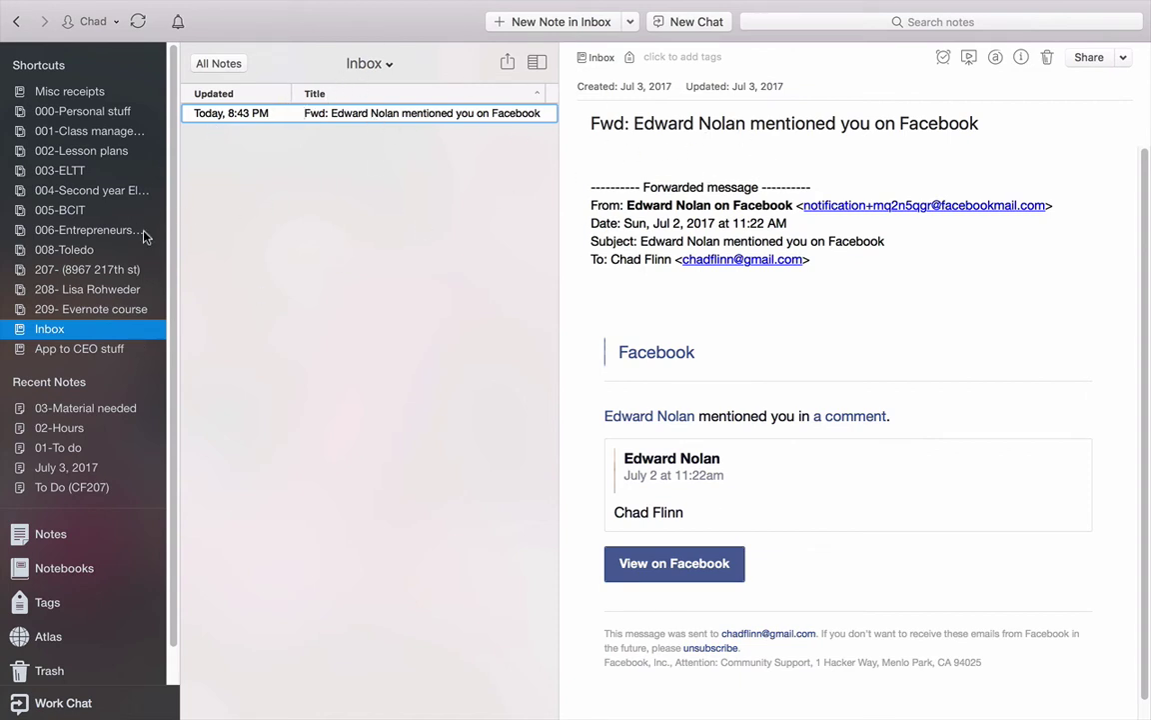
Step: Move the forwarded e-mail note from Inbox into the Misc. (FE 209) notebook, and open that notebook
click(95, 313)
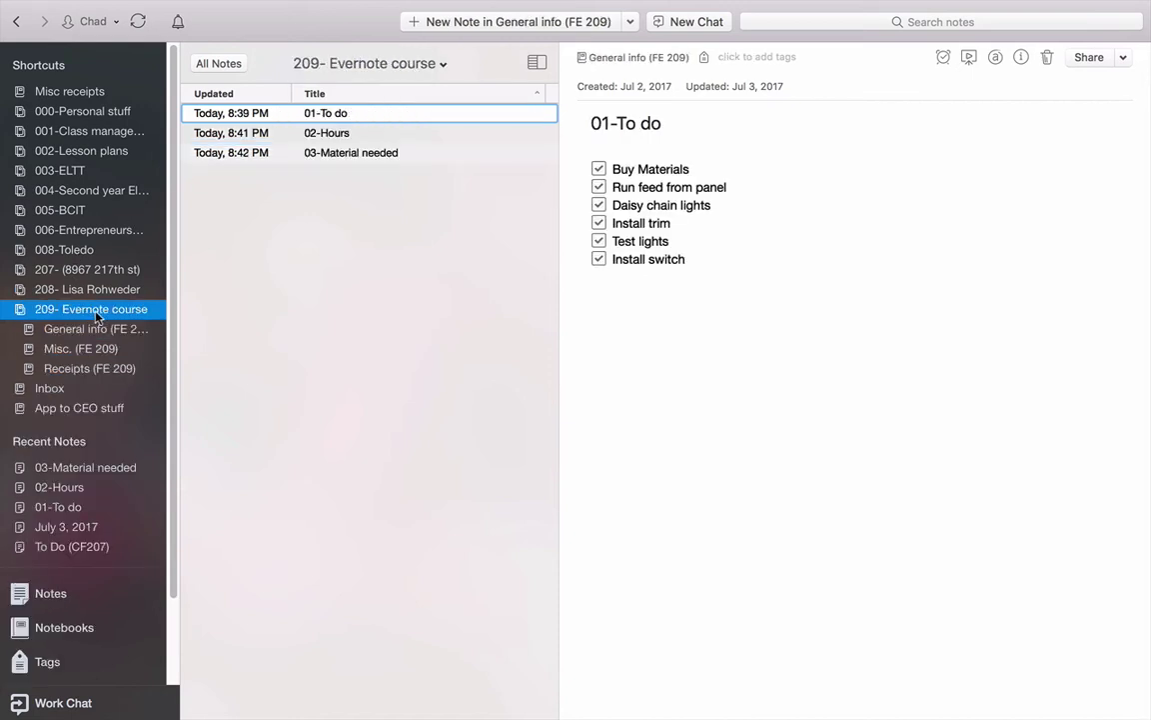
click(60, 386)
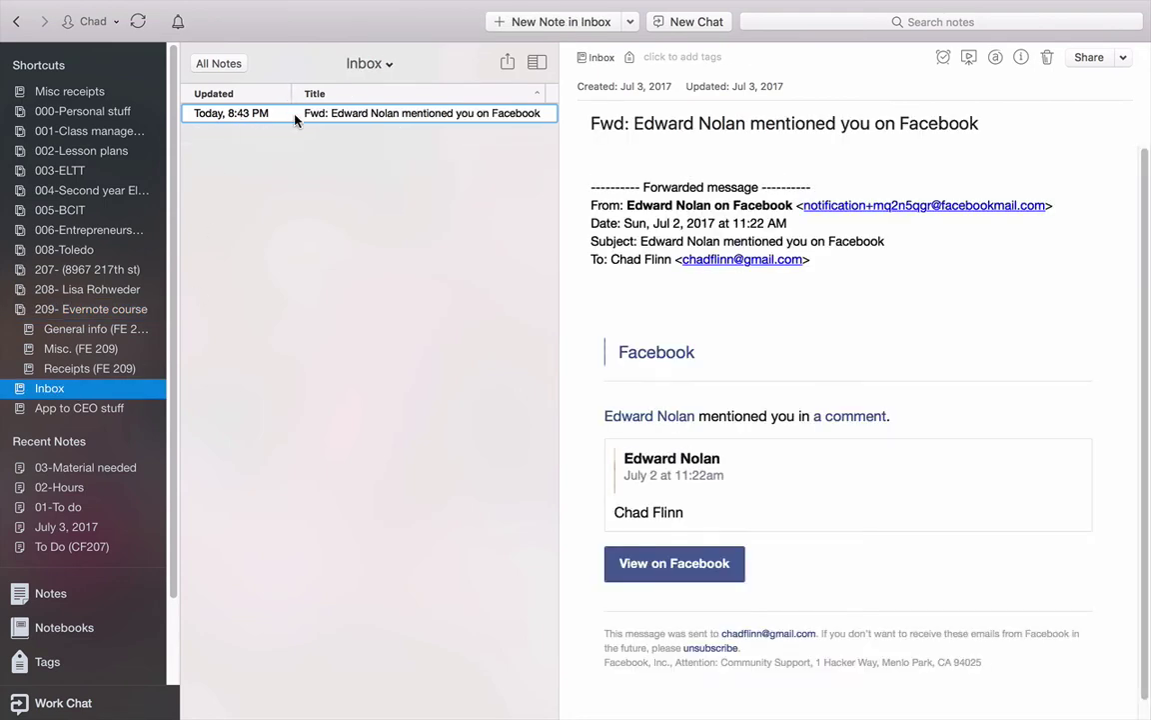
drag(275, 116, 76, 348)
click(40, 626)
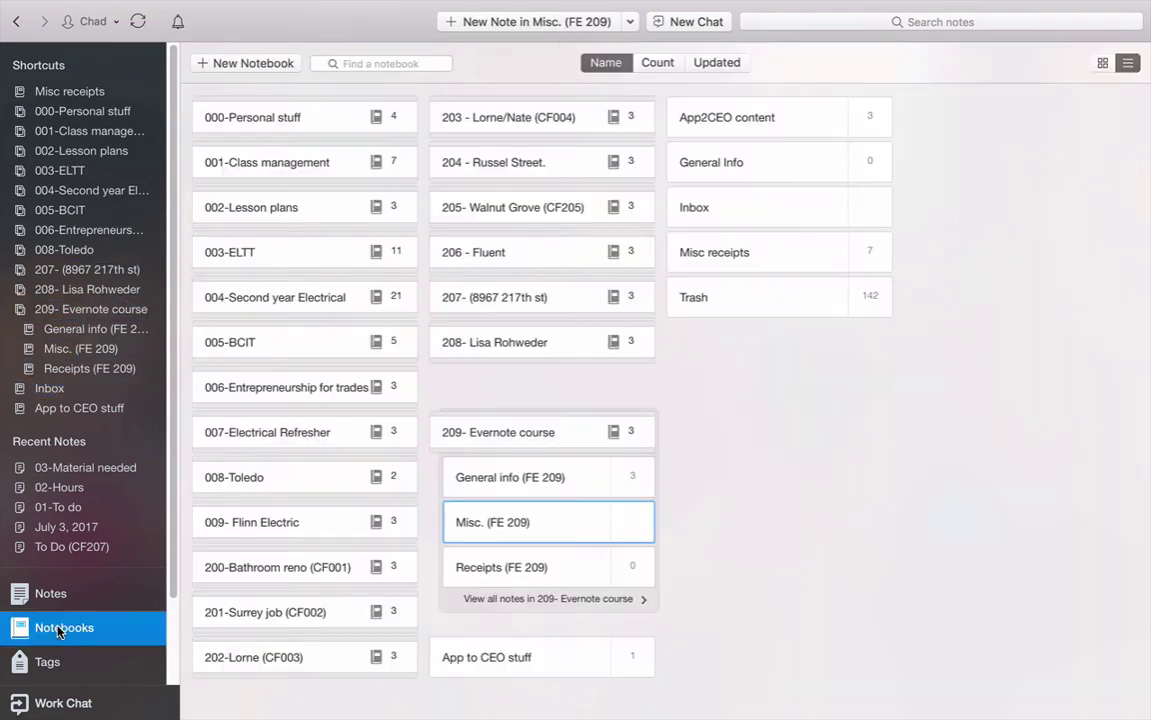
click(572, 522)
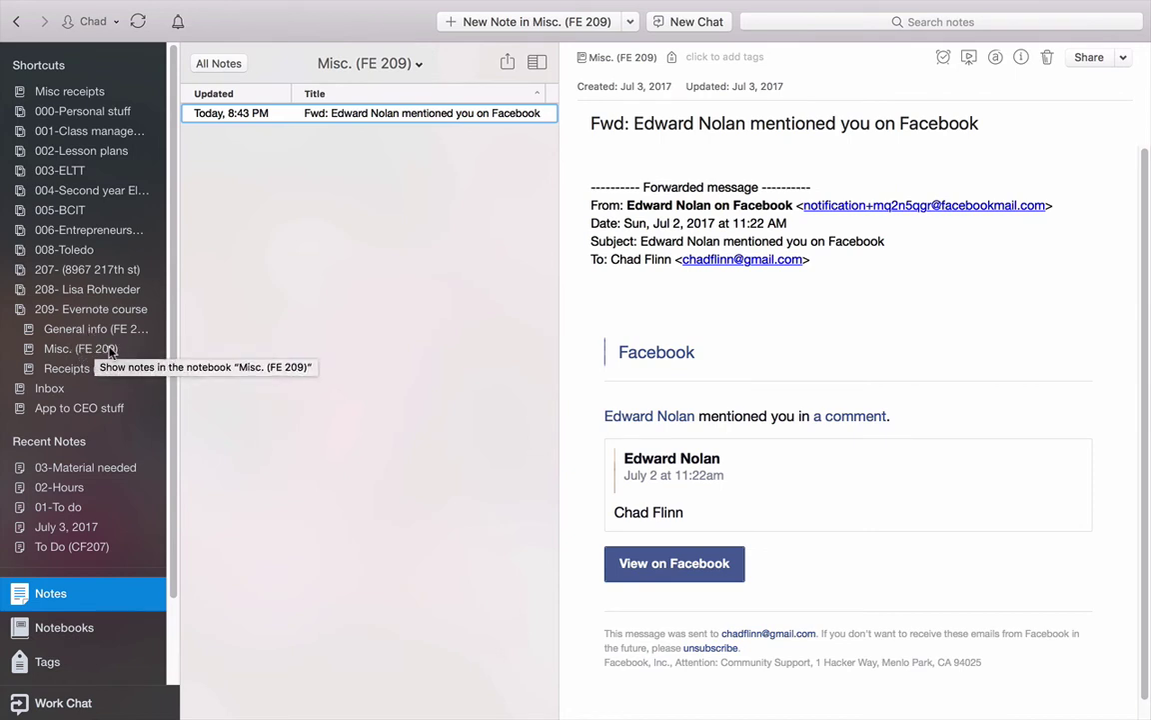
Step: Switch to Chrome and bring up the Lotus LED Lights product page for the 9W Super Thin Recessed Lighting Fixture 4″
mouse_move(412, 715)
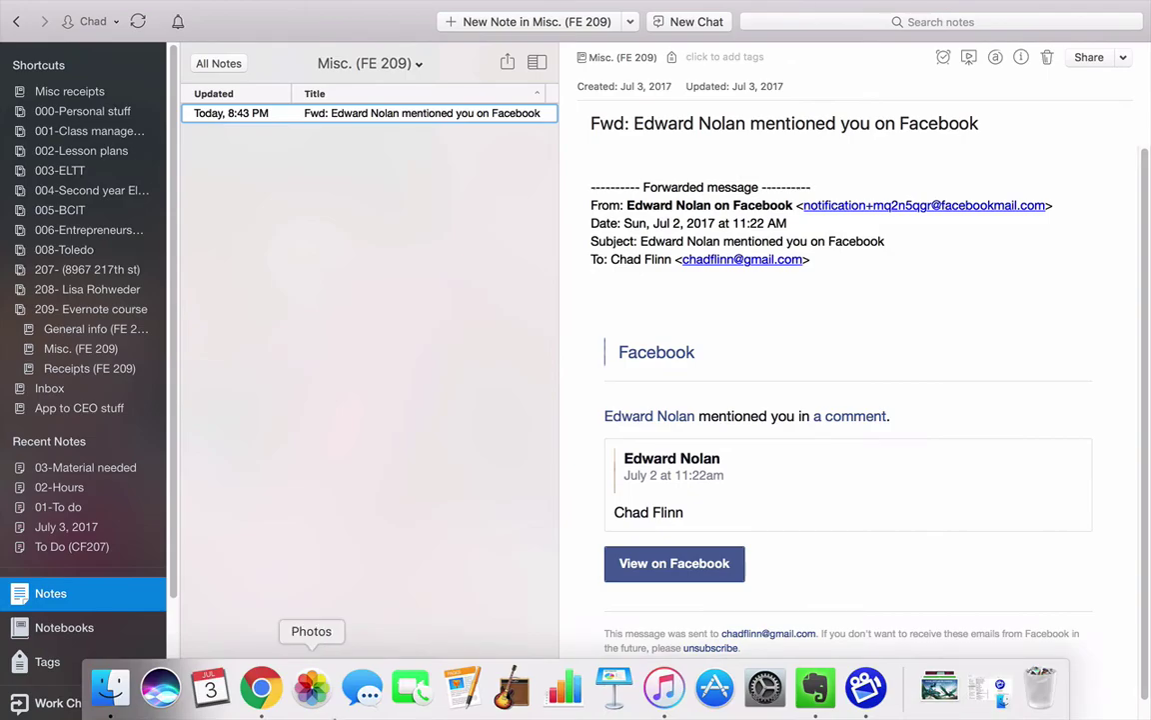
click(261, 688)
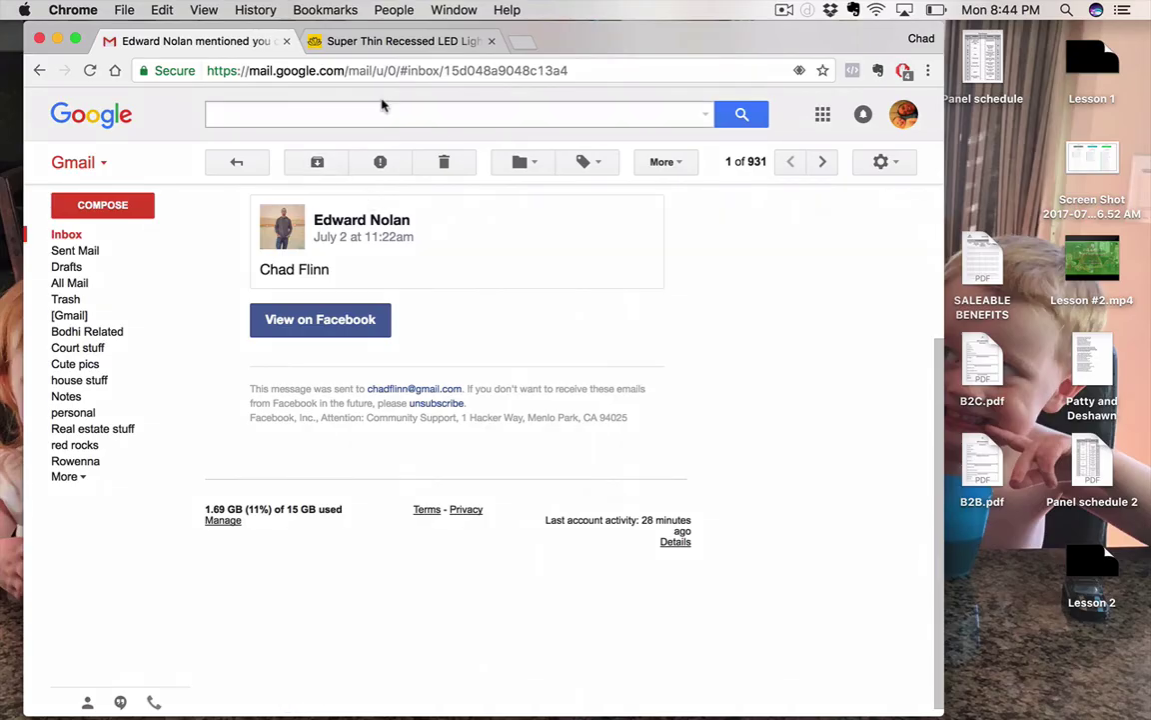
click(399, 41)
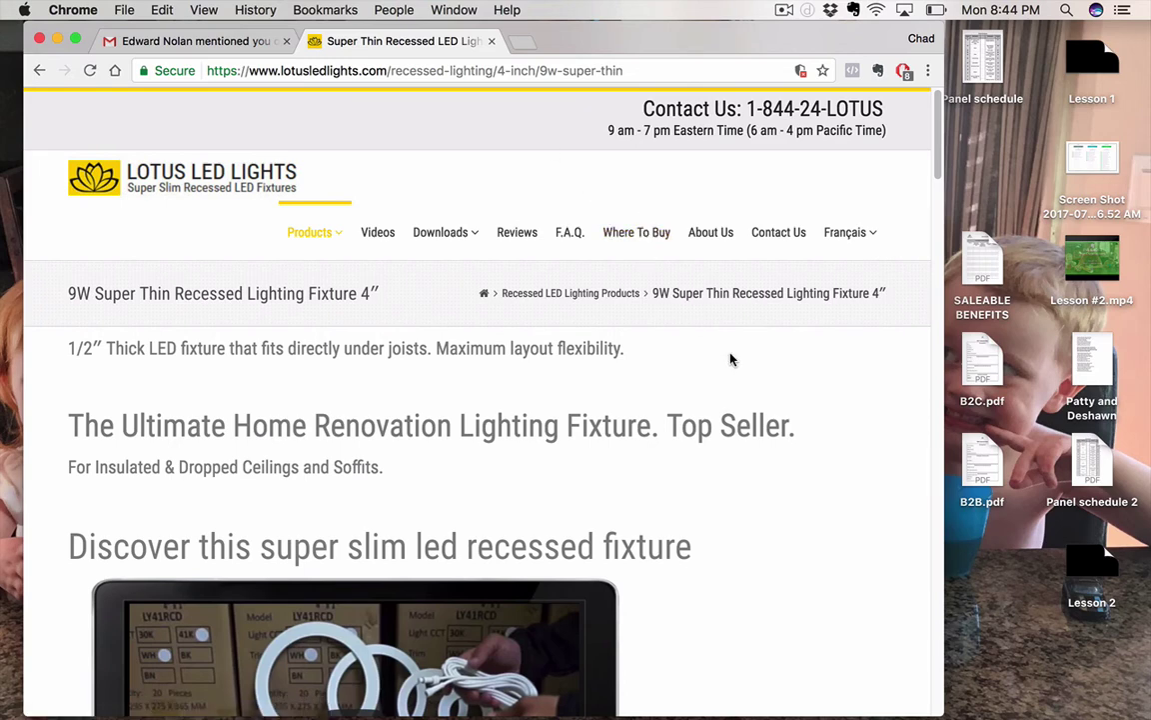
Step: Look through the fixture page's spec sheets, trim colours, technical specifications and installation section, then return to its beginning
scroll(731, 360, down, 5)
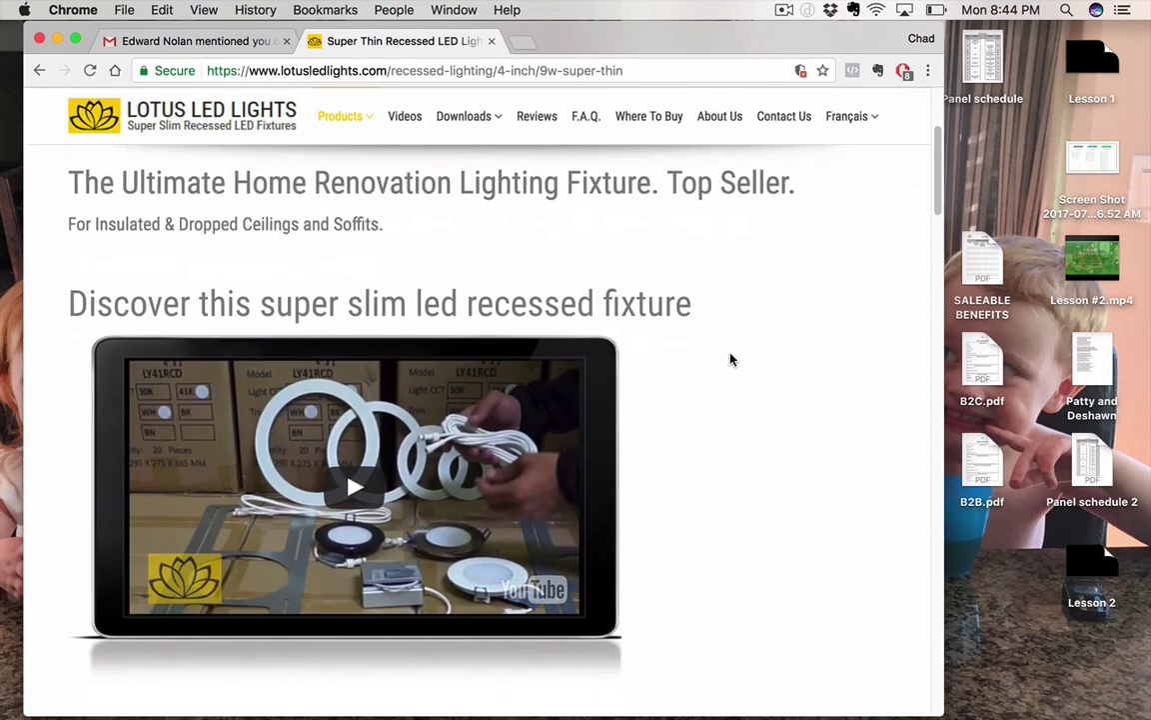
scroll(731, 360, down, 5)
scroll(730, 360, up, 3)
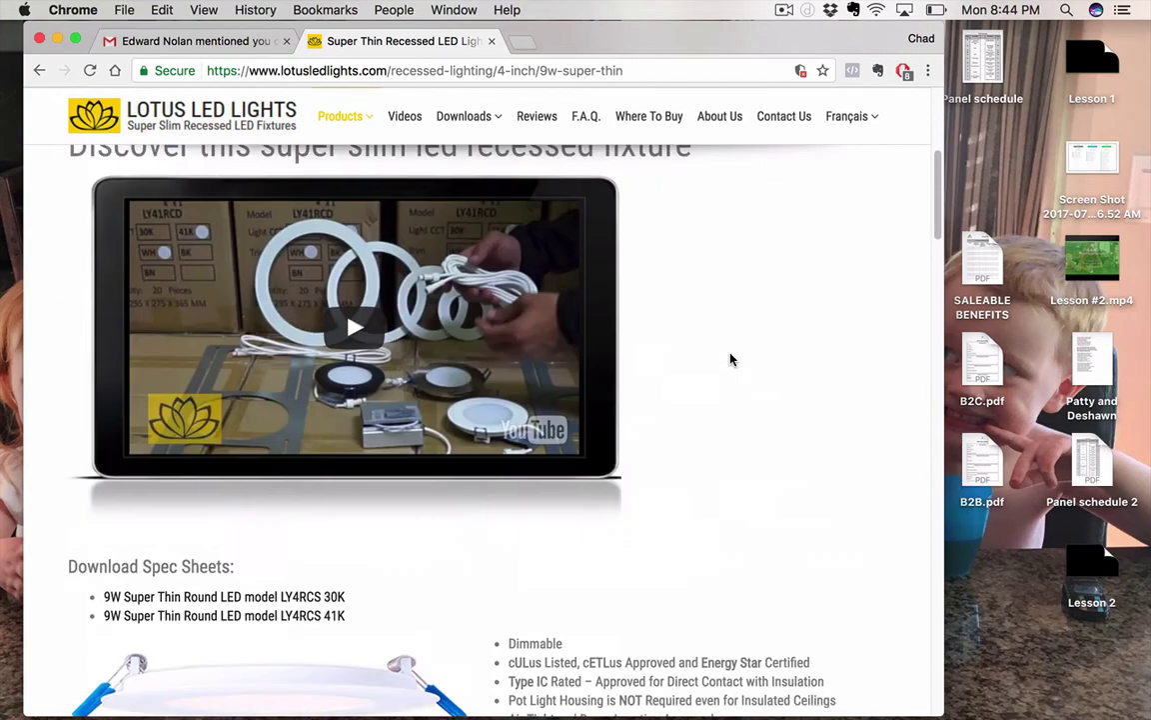
scroll(585, 287, down, 2)
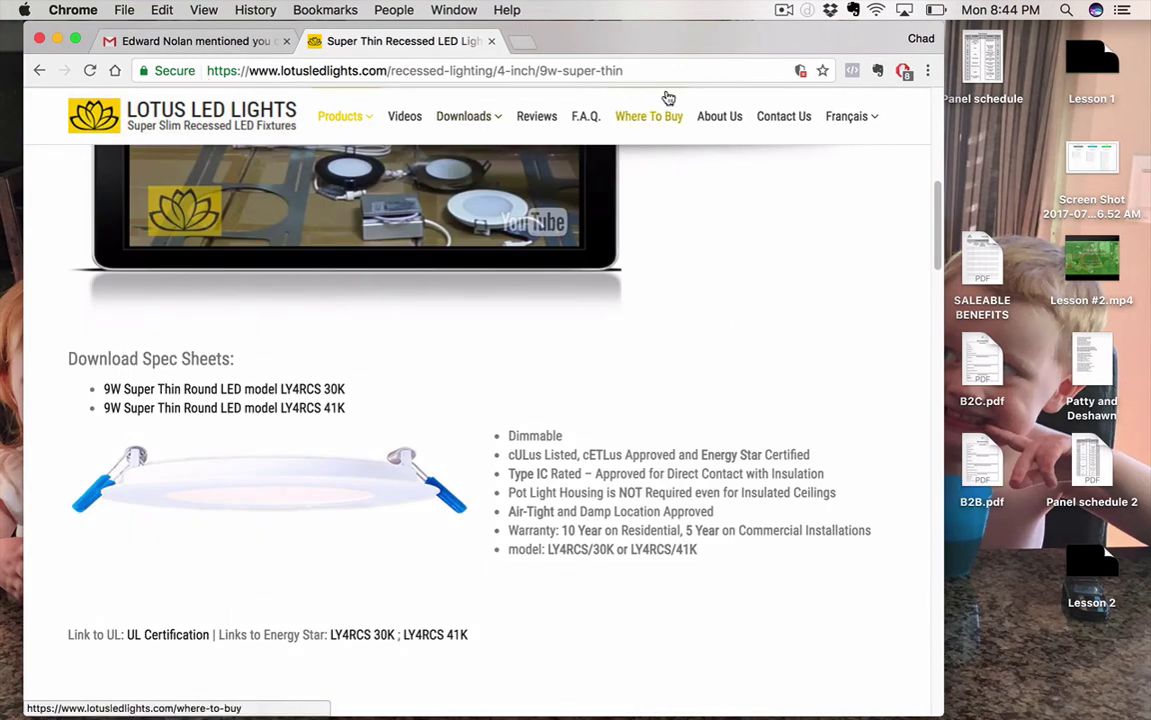
scroll(752, 321, down, 3)
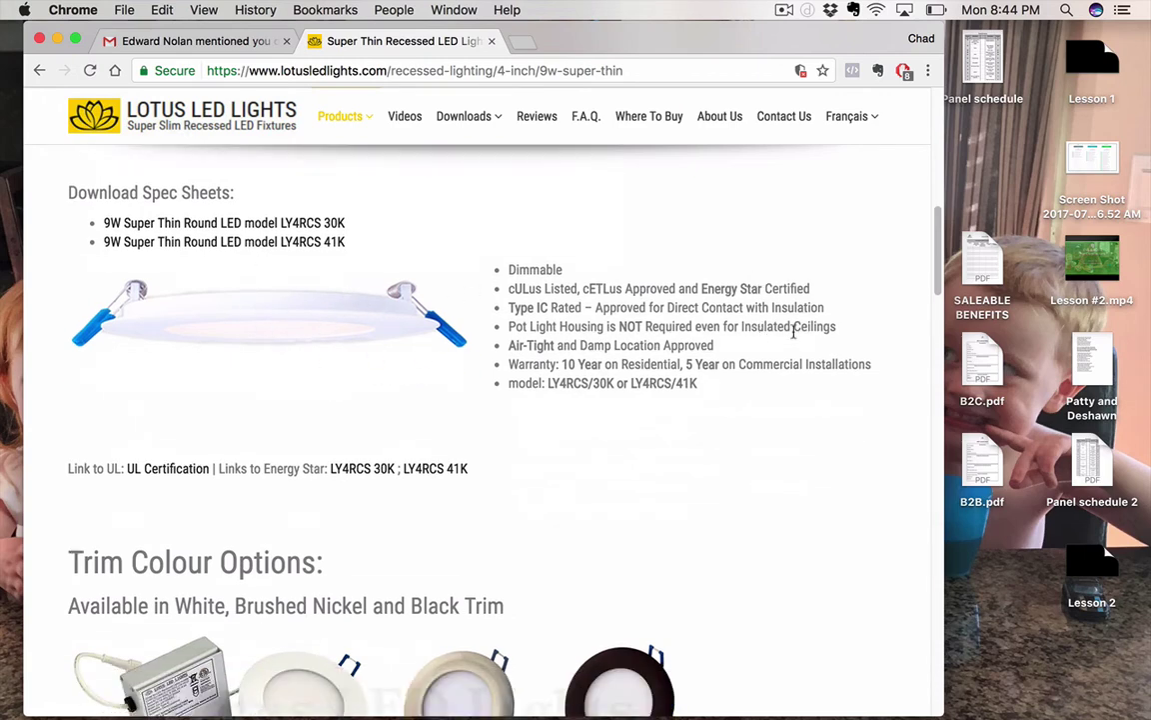
scroll(809, 330, down, 6)
scroll(804, 332, down, 8)
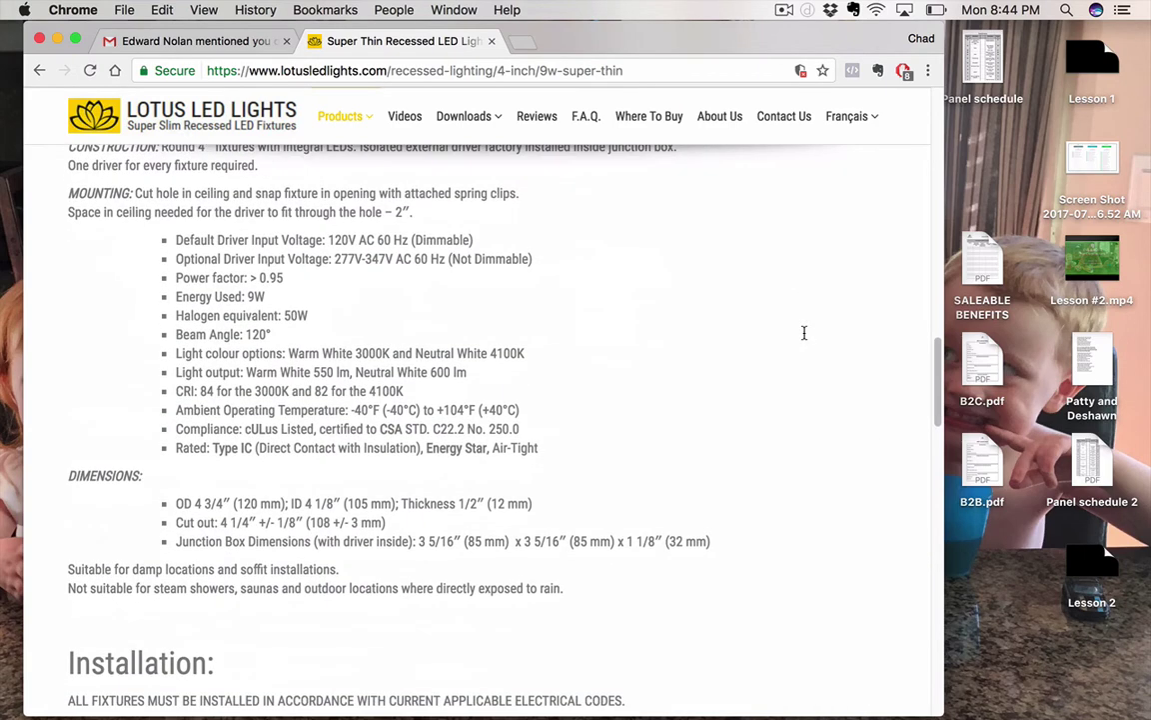
scroll(804, 332, down, 7)
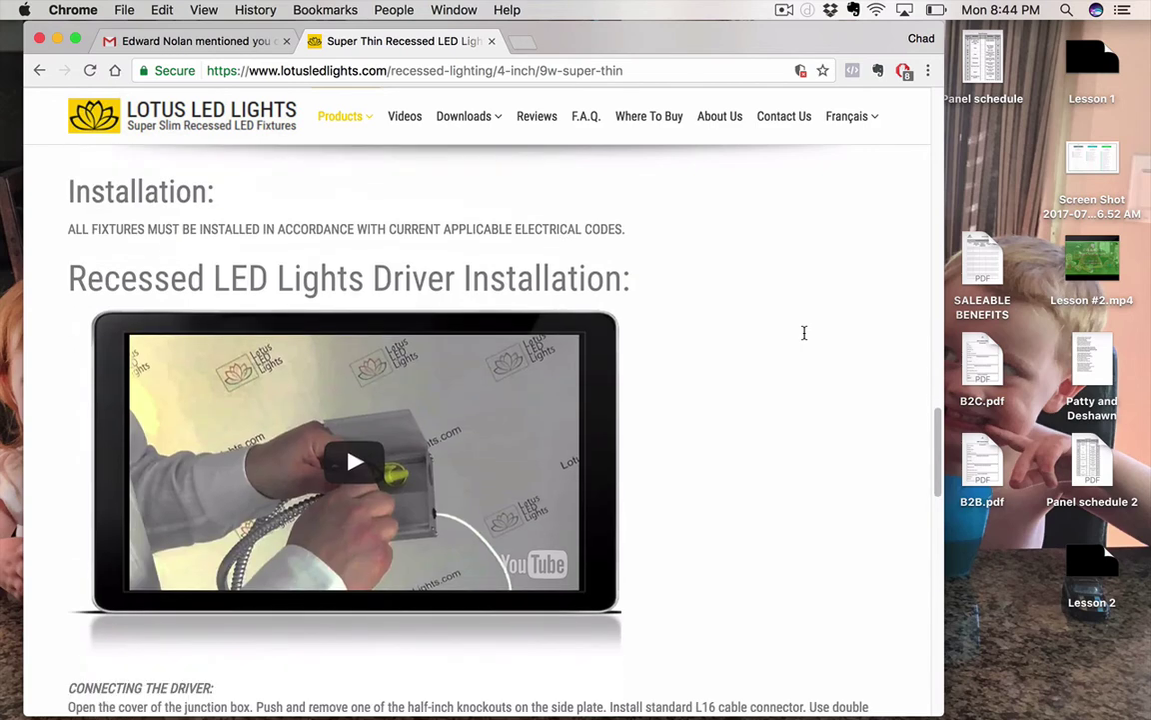
scroll(804, 332, up, 20)
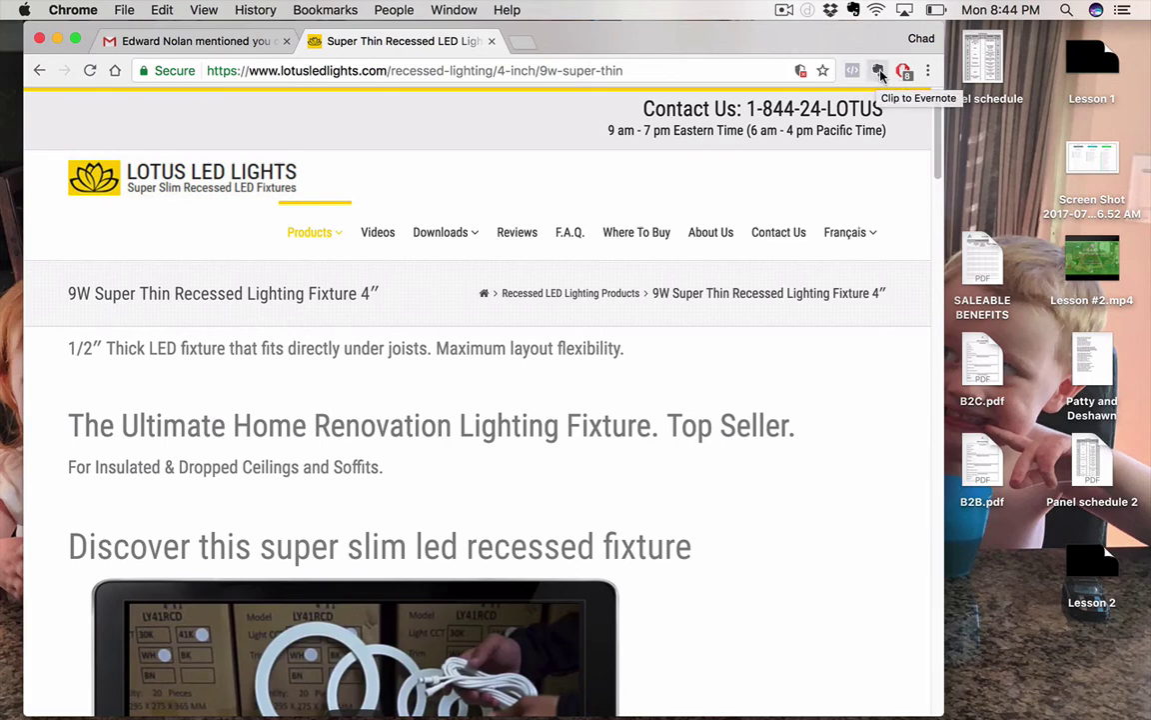
Step: Clip the fixture page as an article into the Misc. (FE 209) notebook with the Evernote web clipper, and dismiss the confirmation
click(879, 74)
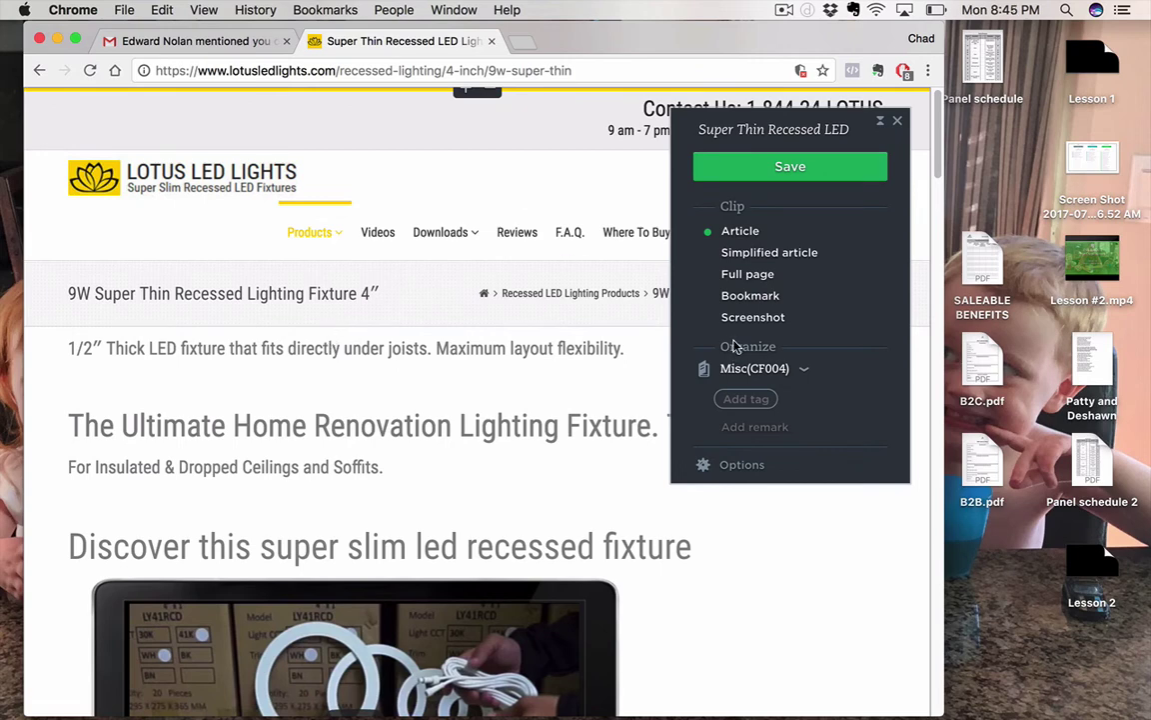
click(805, 371)
scroll(807, 372, down, 2)
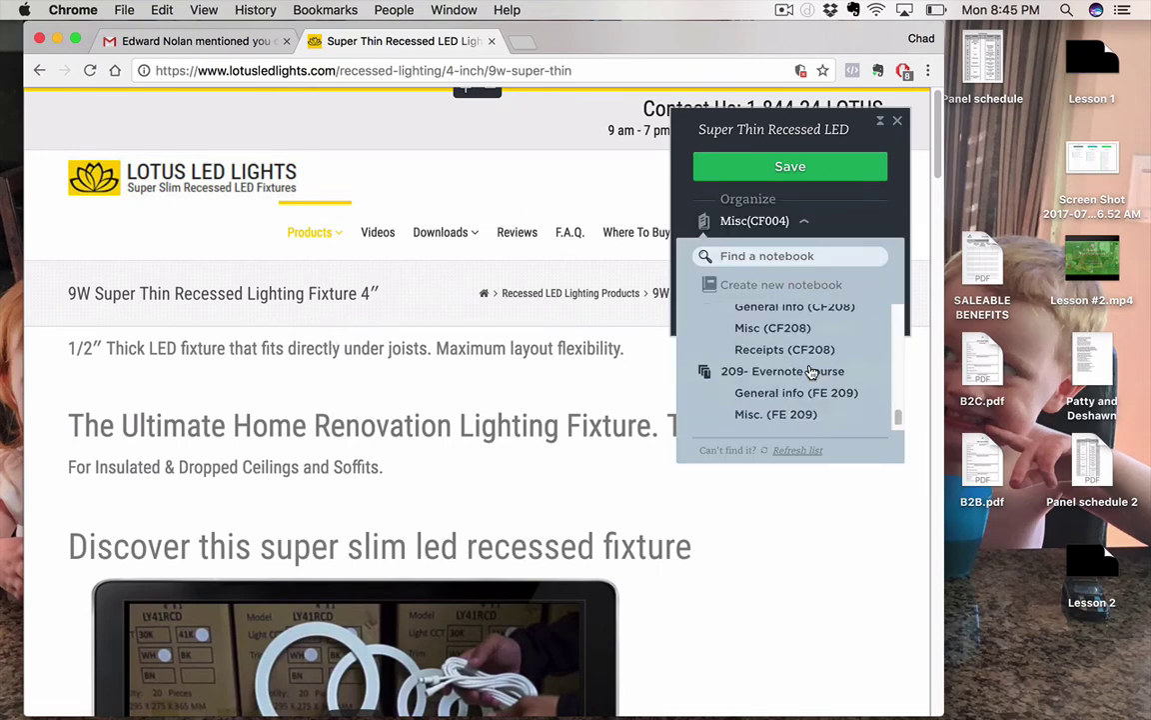
scroll(811, 371, down, 2)
scroll(811, 372, up, 3)
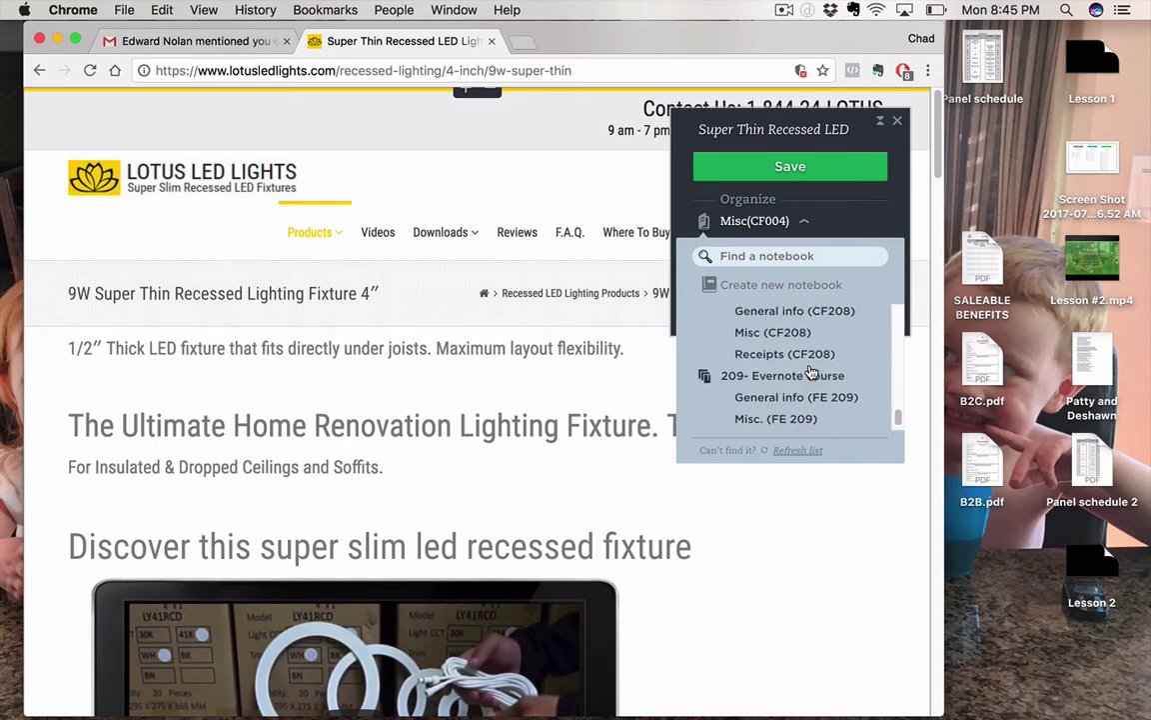
click(802, 417)
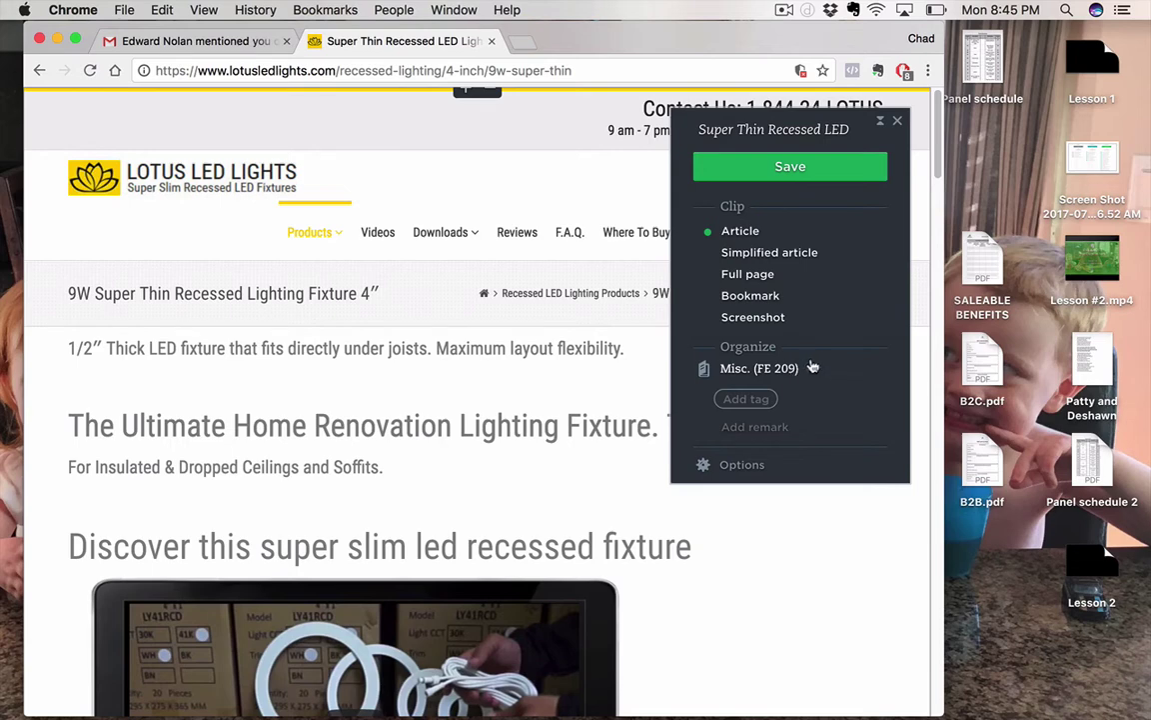
click(797, 178)
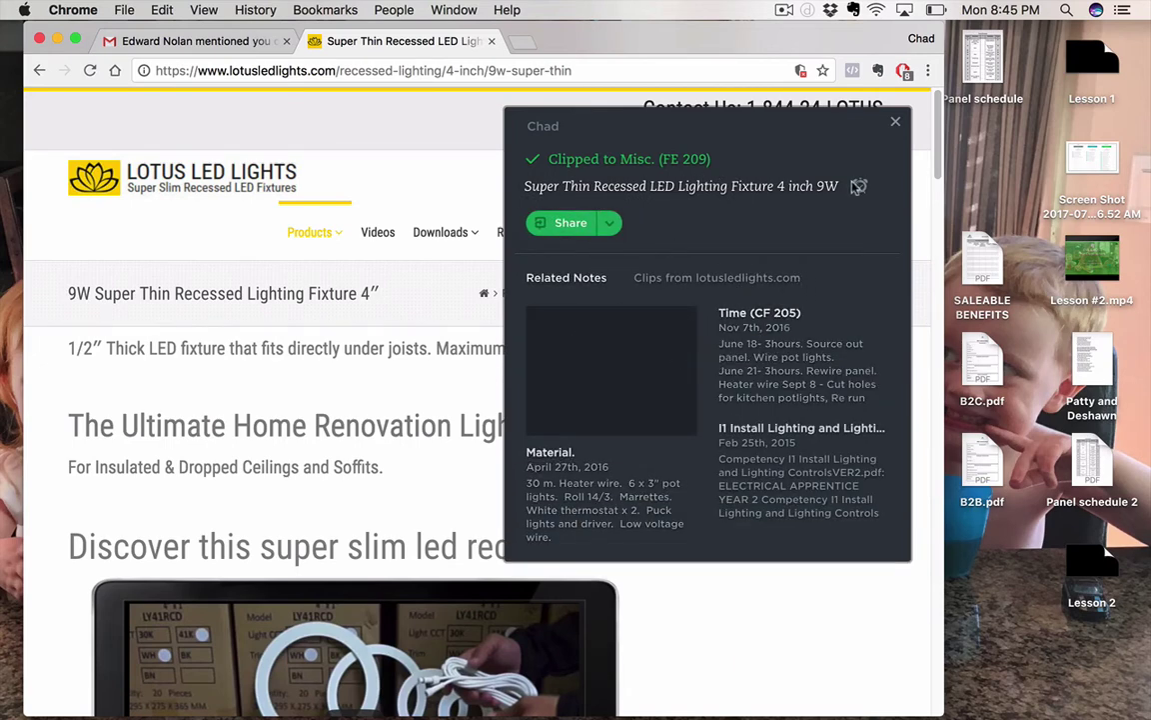
click(898, 125)
Step: Switch back to Evernote and open the Misc. (FE 209) notebook from the notebook overview
mouse_move(664, 688)
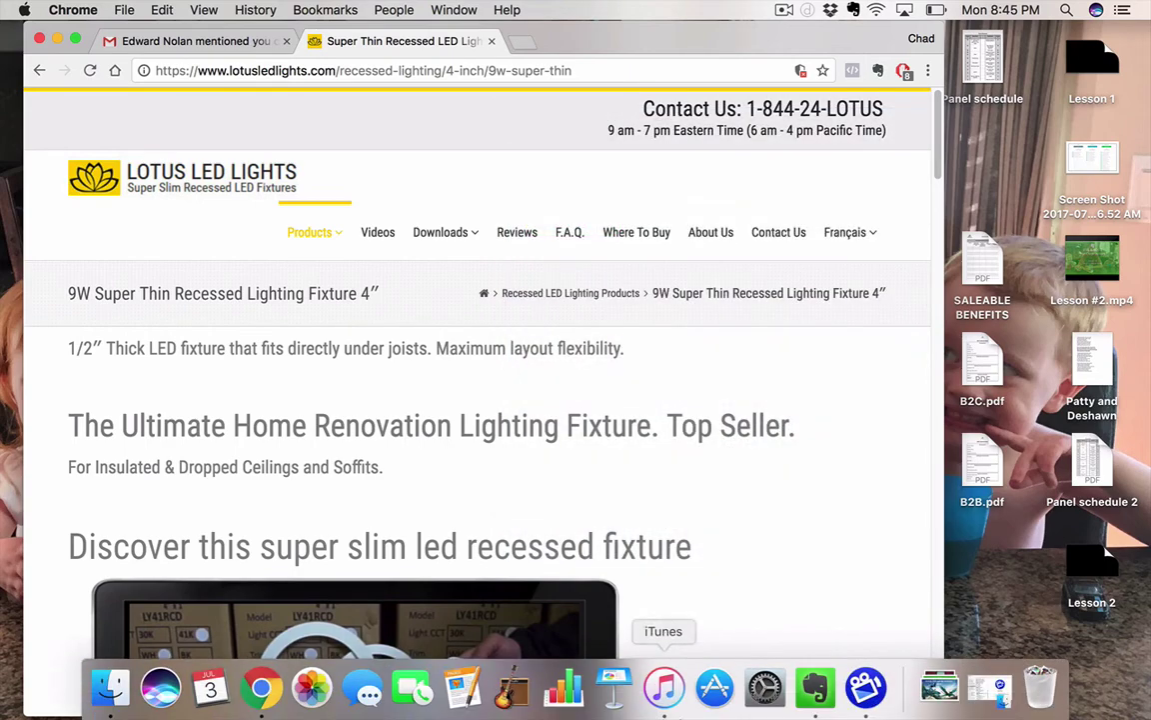
click(815, 687)
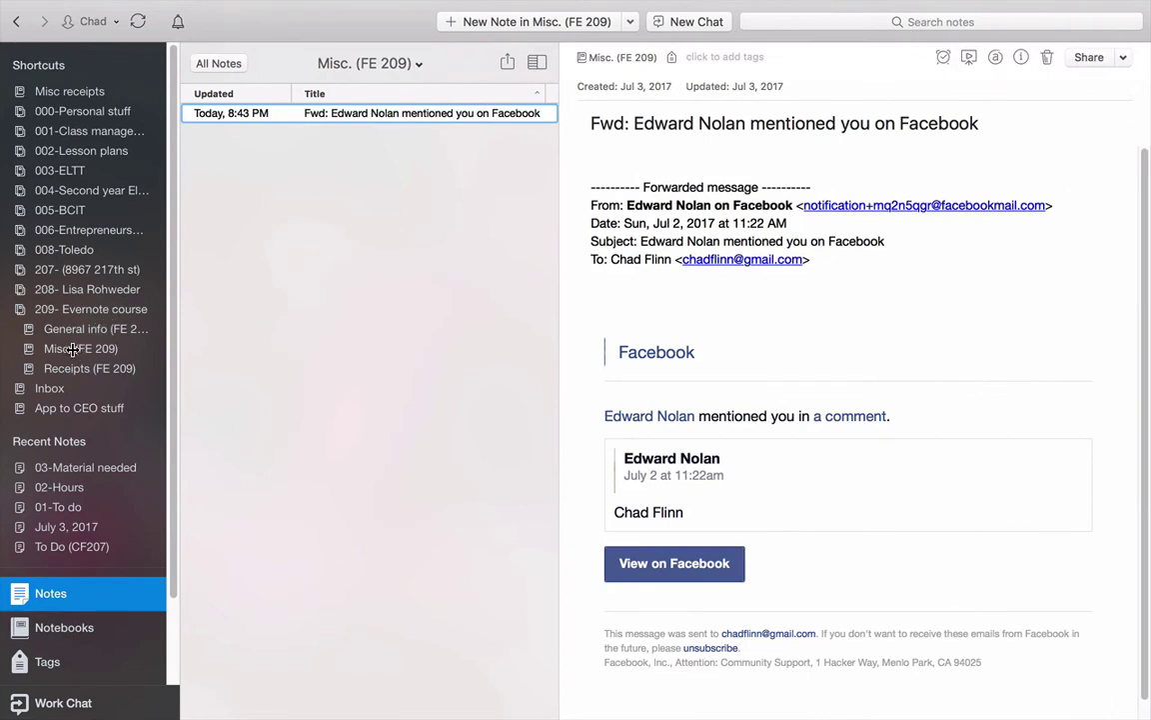
click(60, 627)
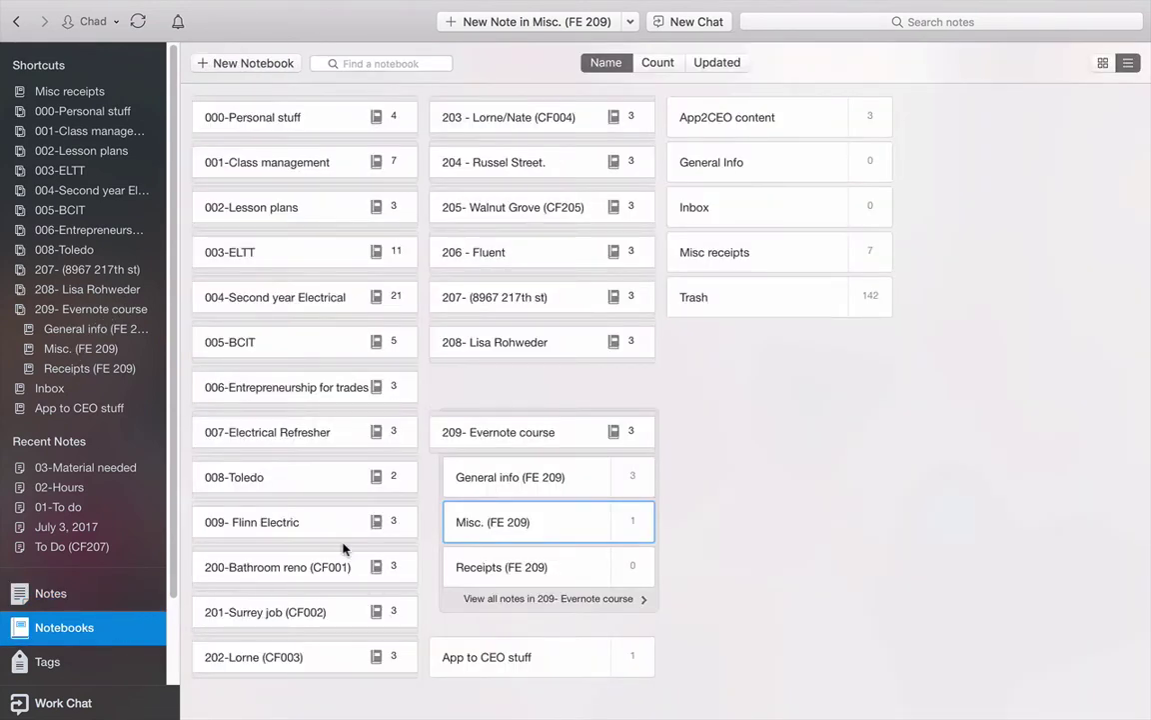
click(519, 525)
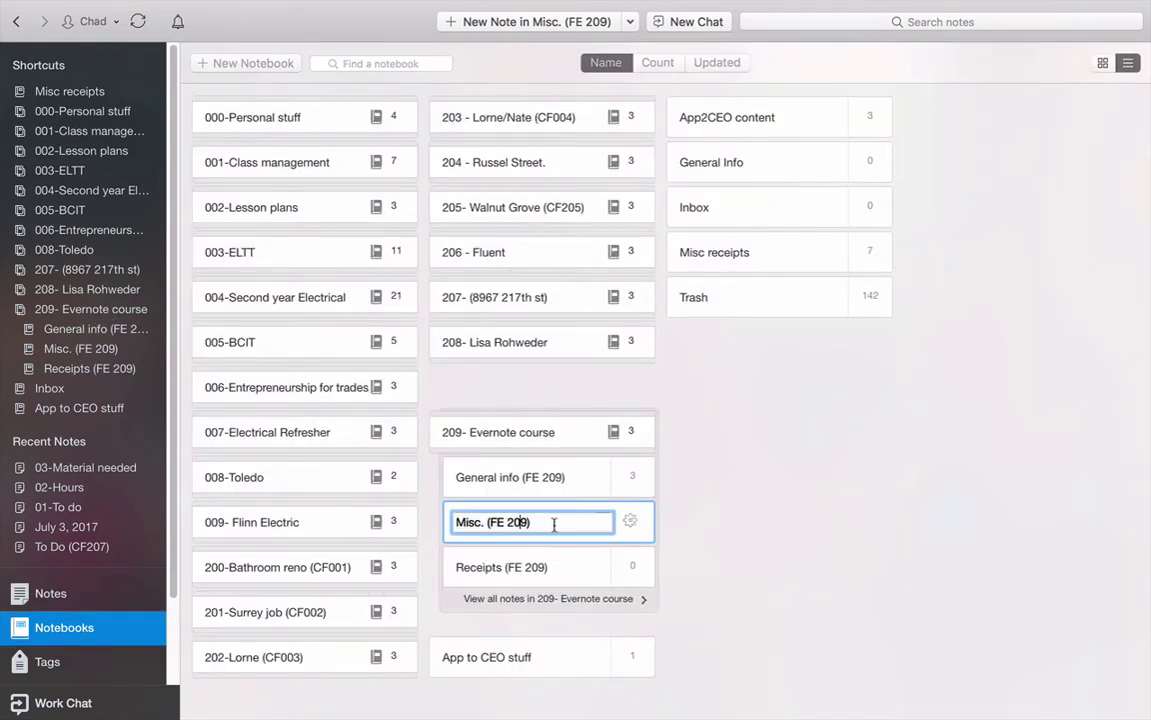
key(Return)
click(590, 510)
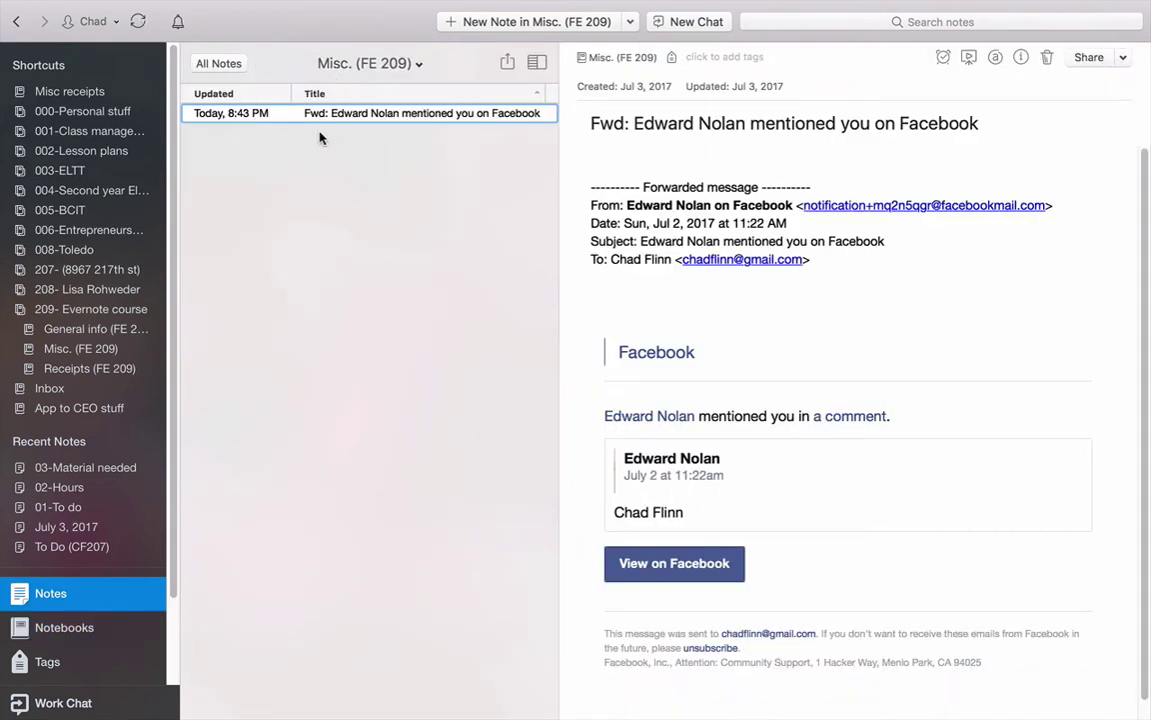
Step: Sync Evernote to bring in the web clip, and look through the Super Thin Recessed LED Lighting Fixture note
click(138, 22)
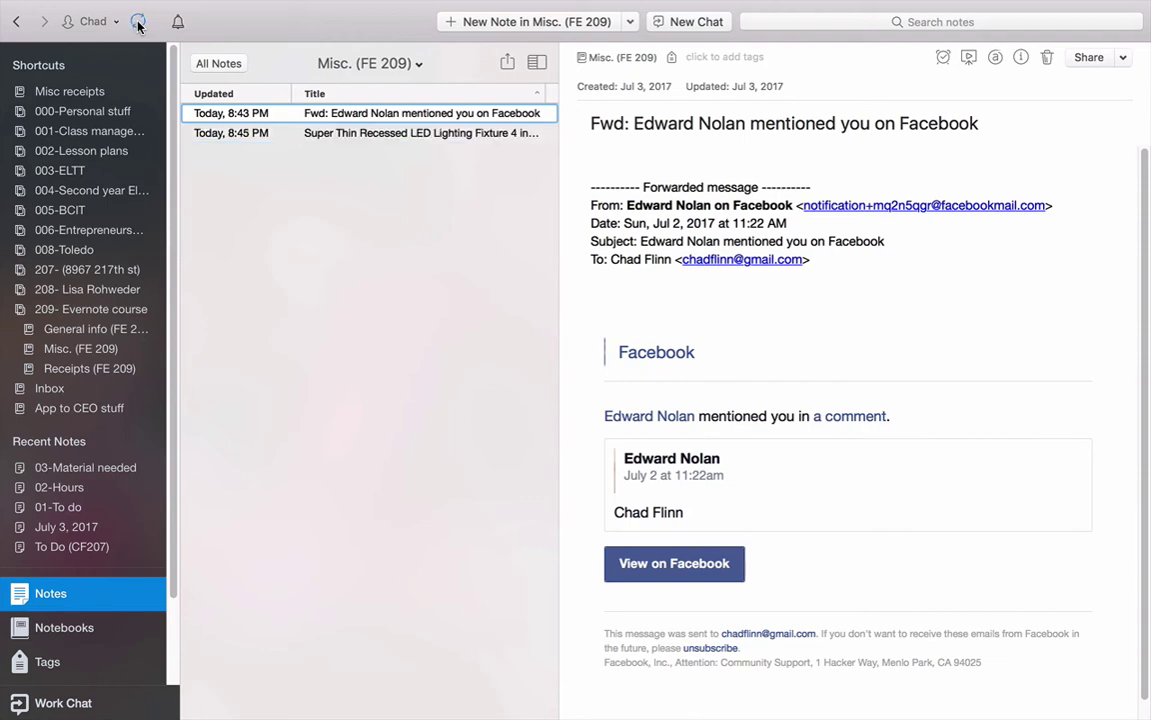
click(407, 136)
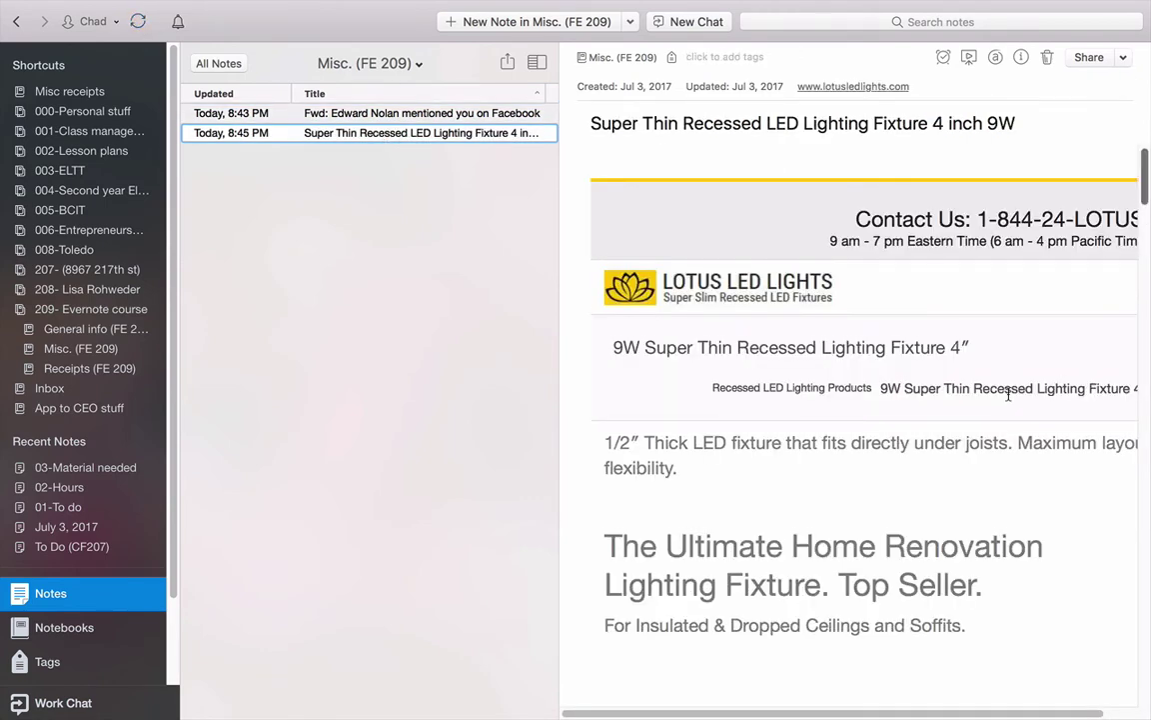
scroll(1008, 393, down, 5)
scroll(1008, 394, down, 10)
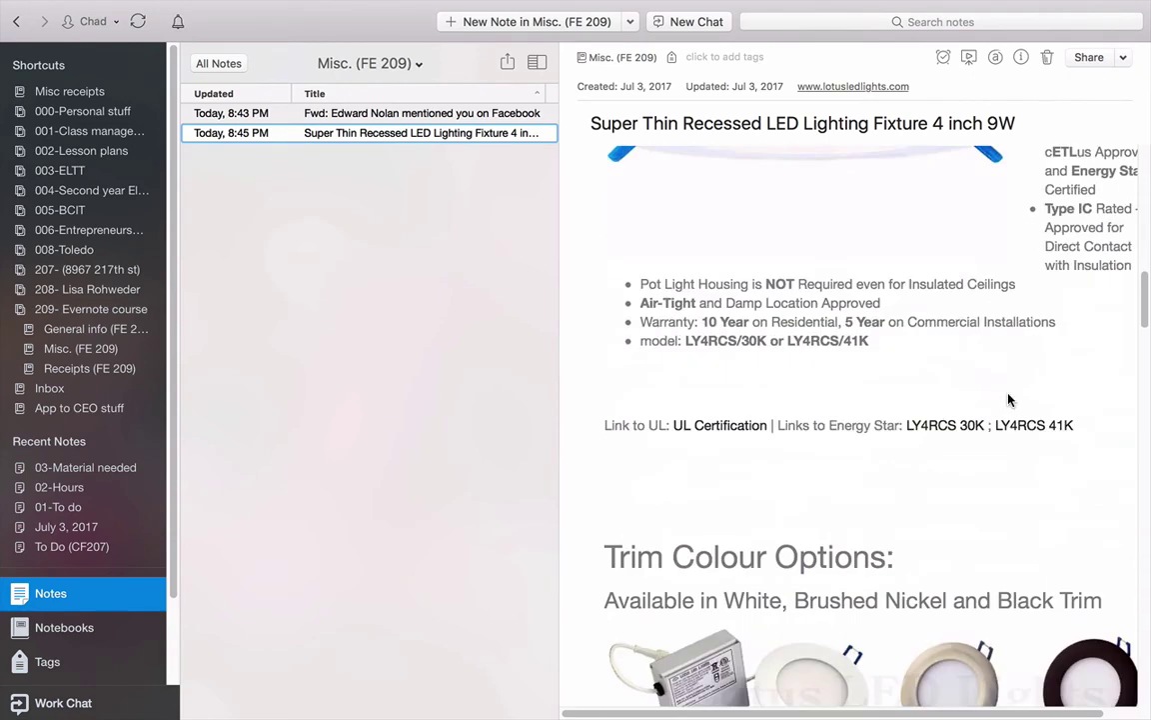
scroll(1009, 398, down, 5)
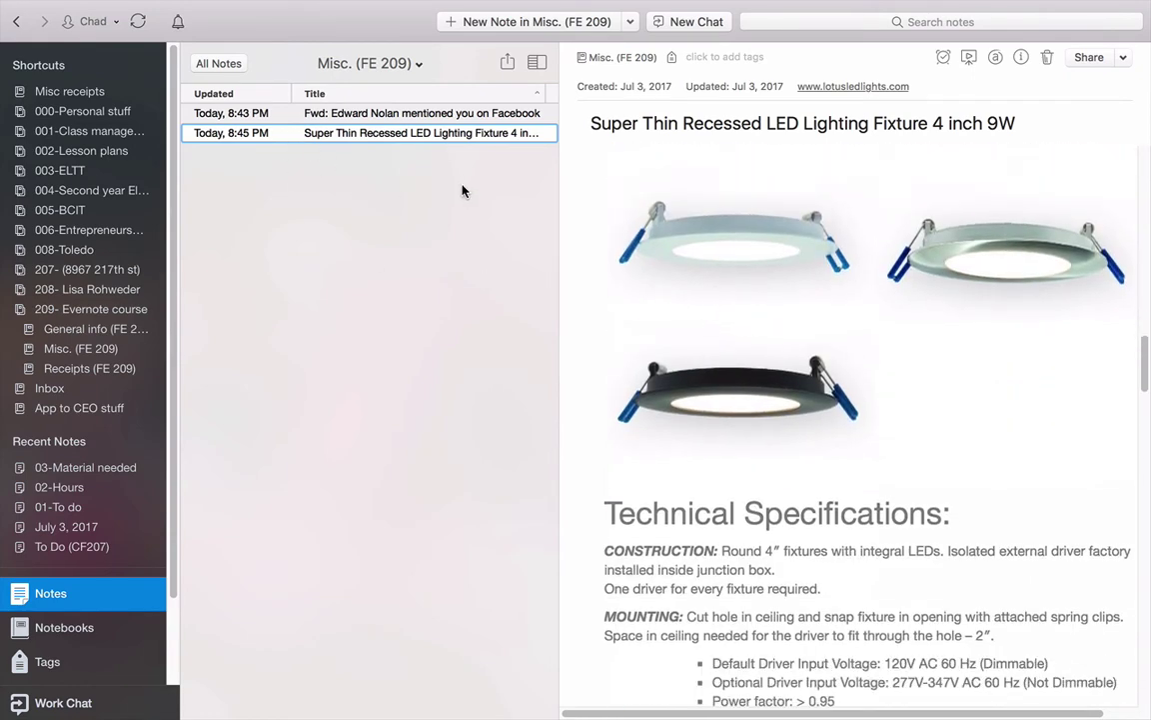
click(493, 135)
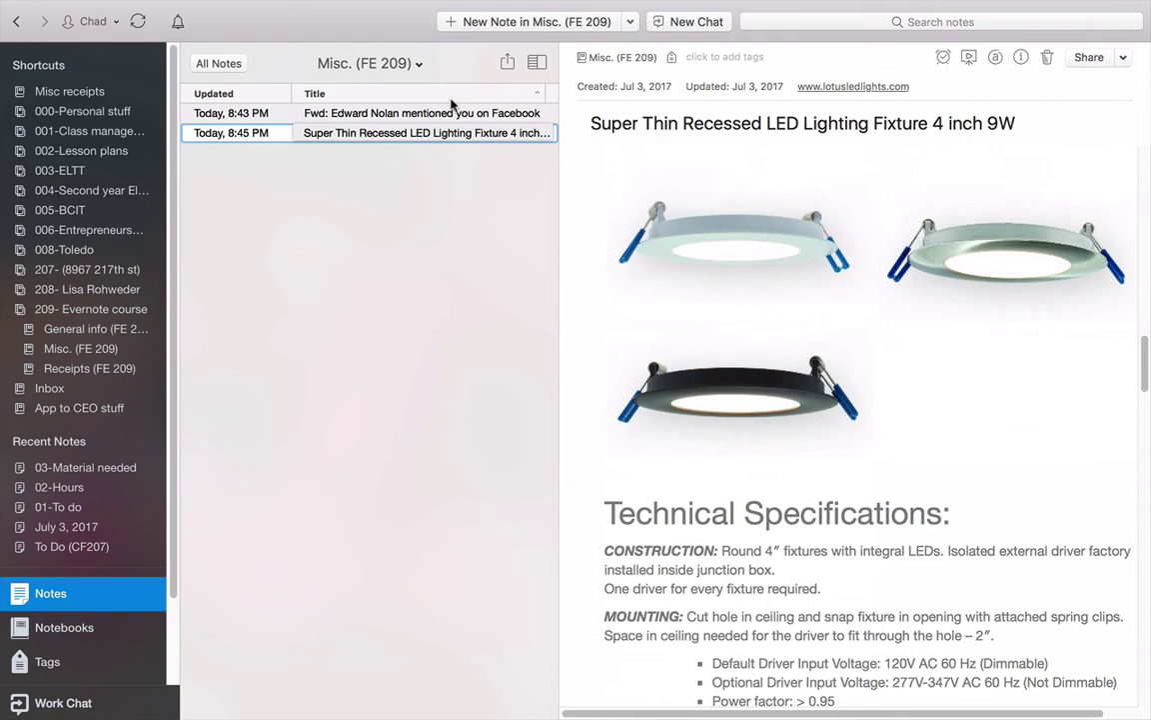
Step: Return to the notebook overview, take Evernote out of full screen, and close the Chrome window to uncover the desktop
click(75, 628)
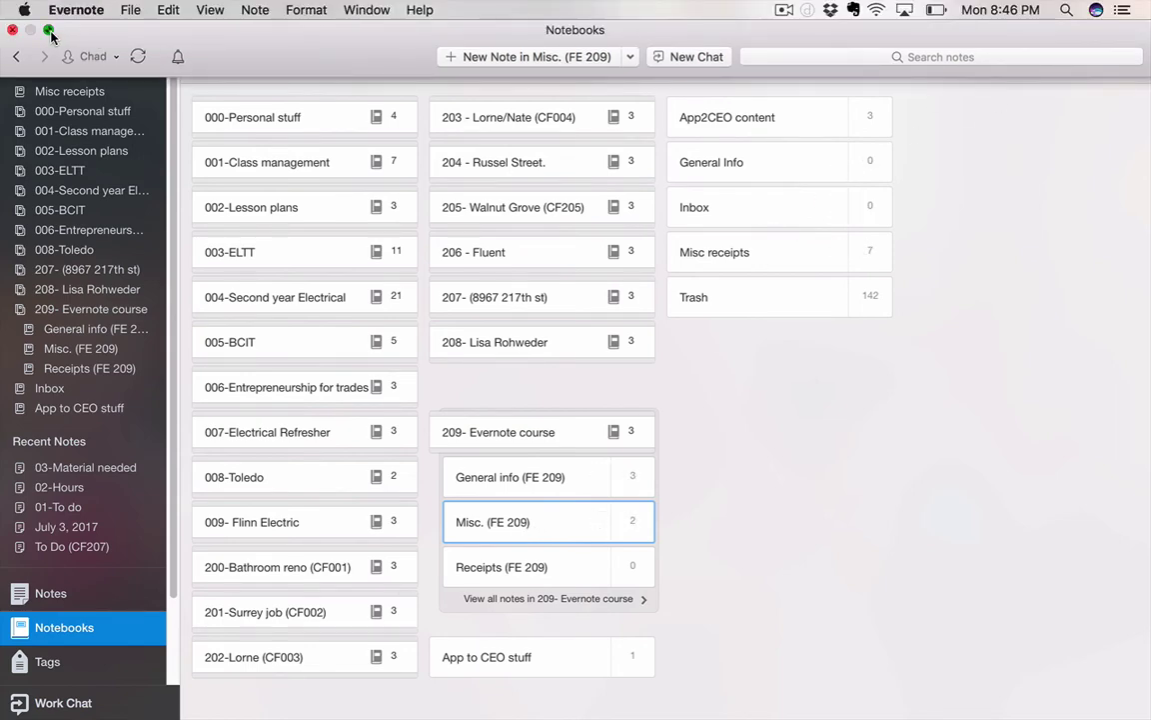
click(47, 30)
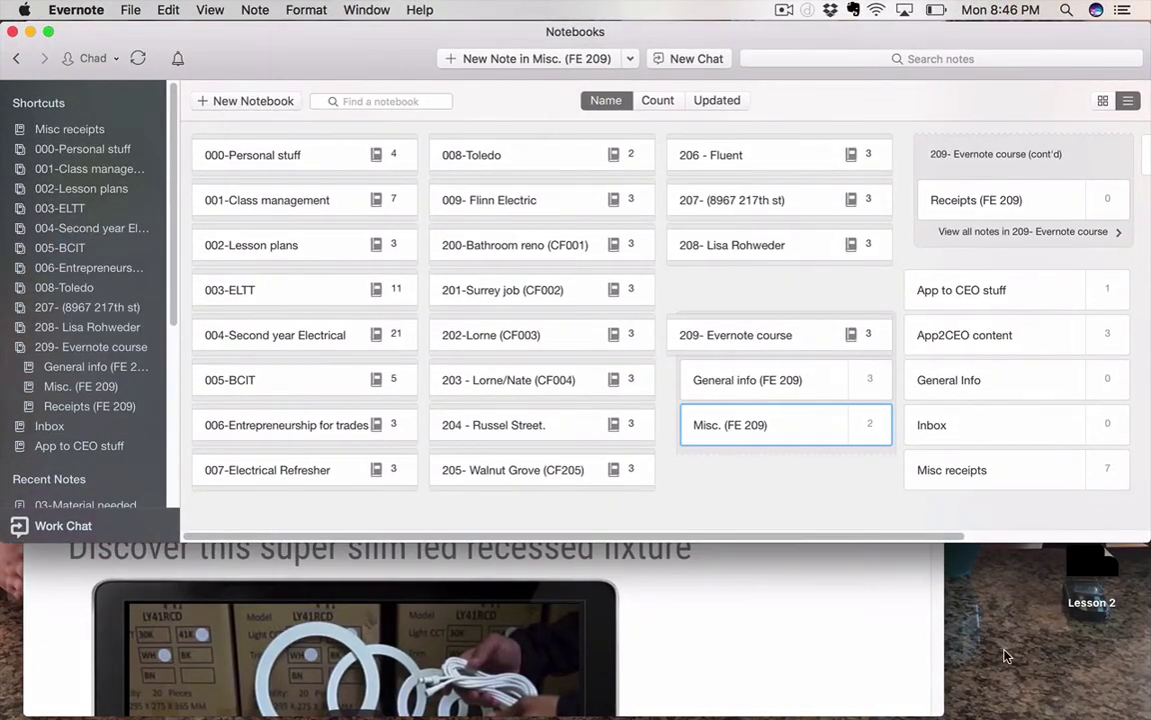
click(1007, 656)
click(838, 586)
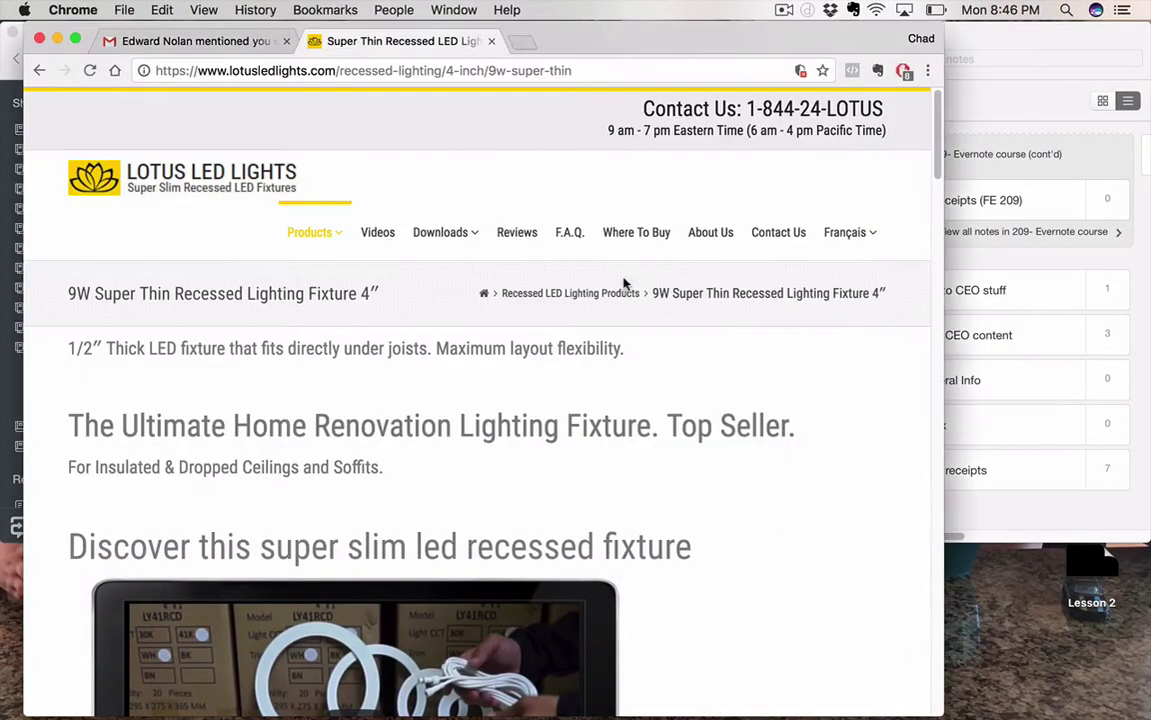
click(40, 40)
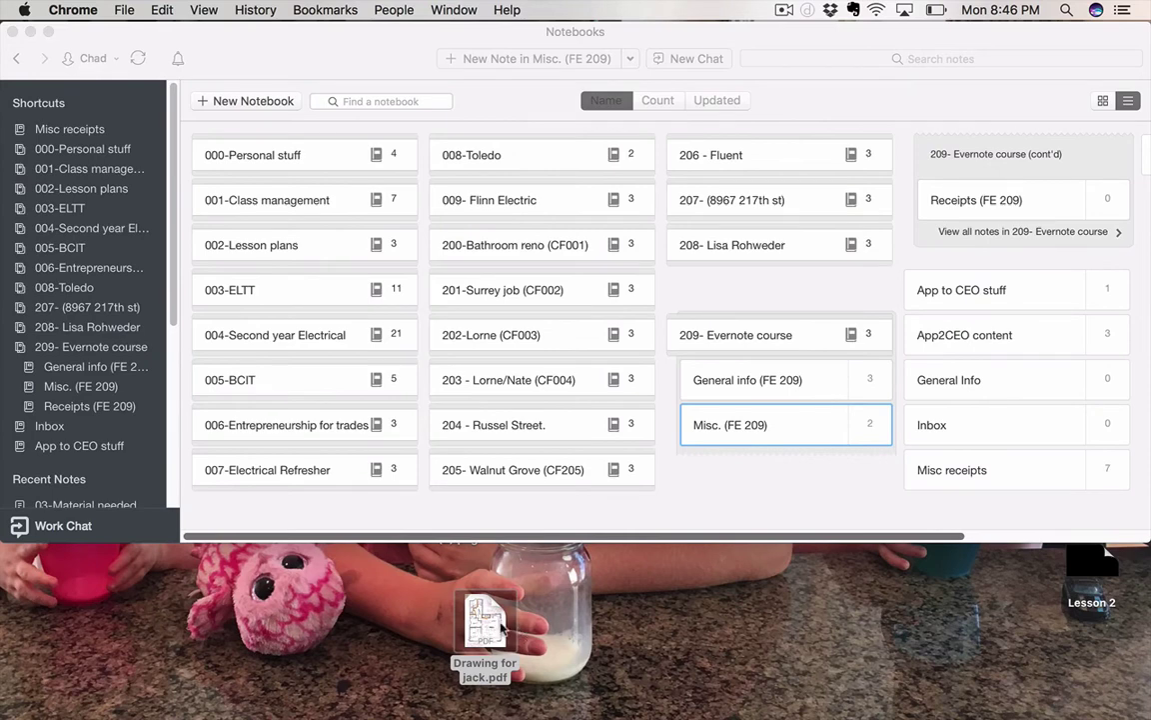
Step: Open the drawing PDF from the desktop in Preview, examine the marked-up floor plan, and put its window away
double_click(499, 625)
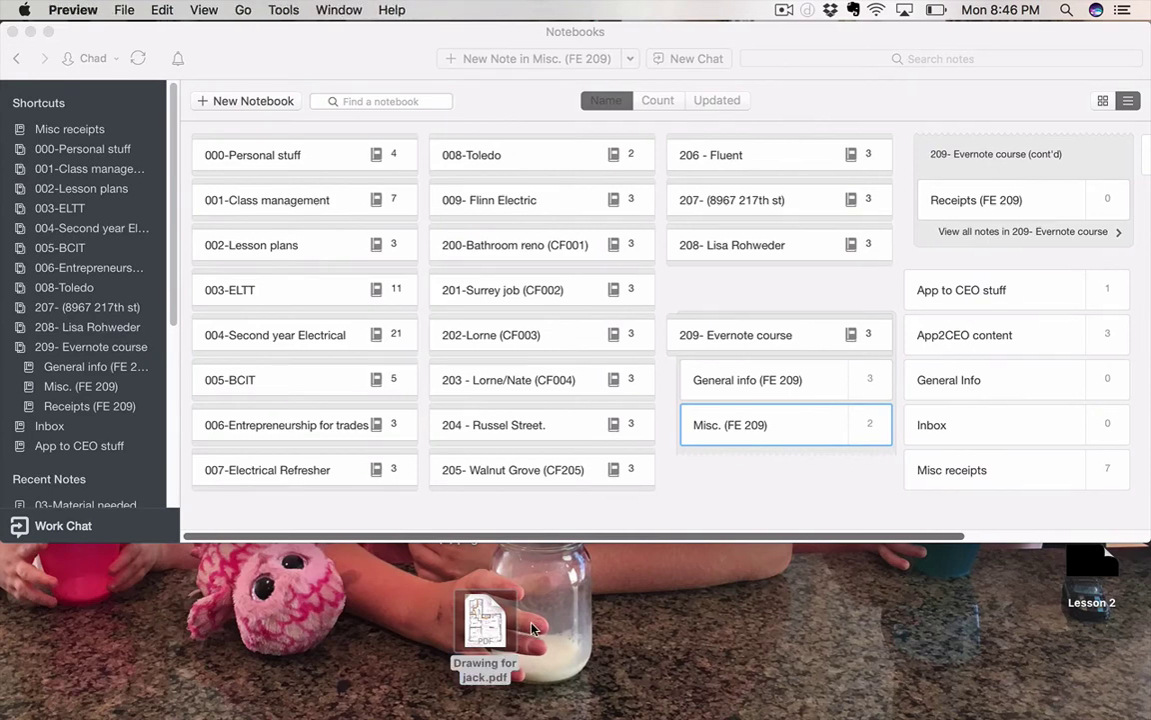
scroll(440, 240, down, 10)
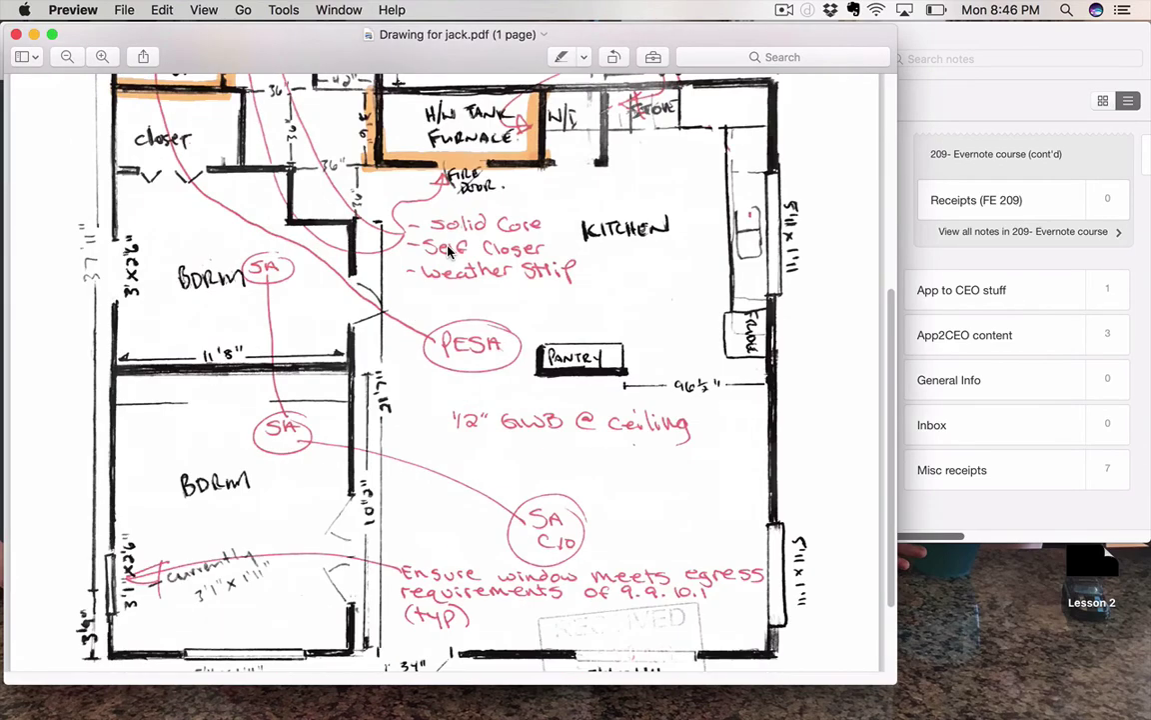
scroll(448, 252, down, 4)
scroll(448, 251, up, 15)
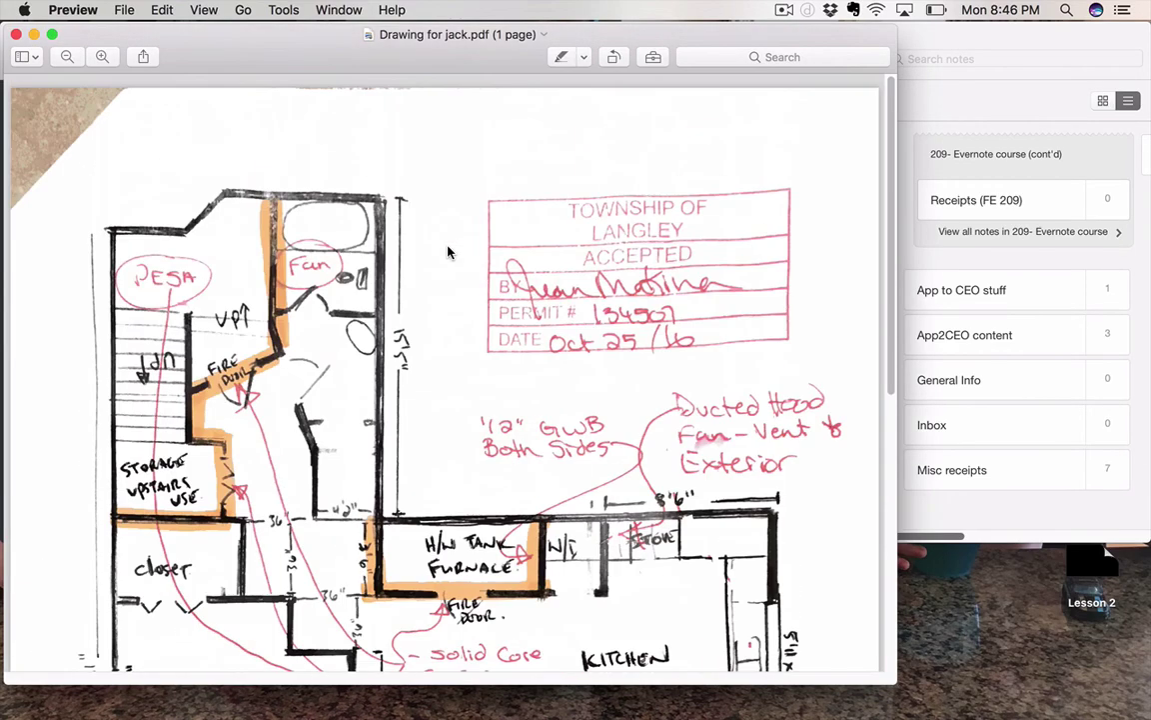
click(35, 35)
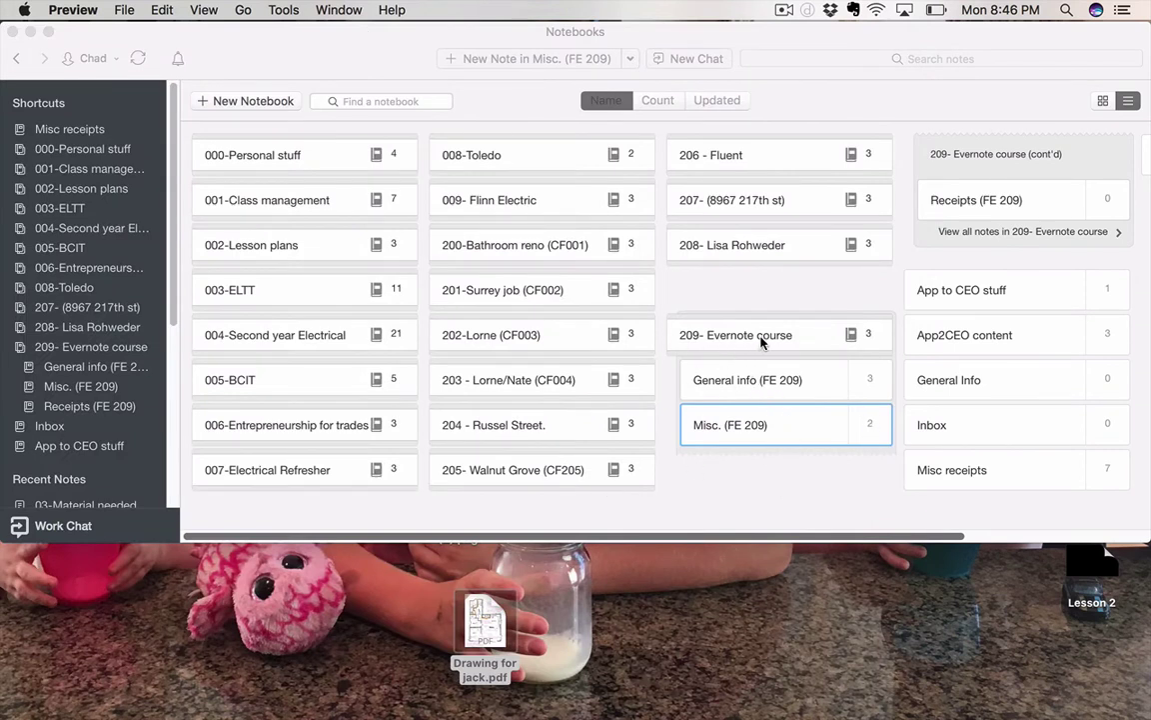
Step: Add Drawing for jack.pdf from the desktop to the Misc. (FE 209) notebook as a new note, and look over its drawing
click(789, 427)
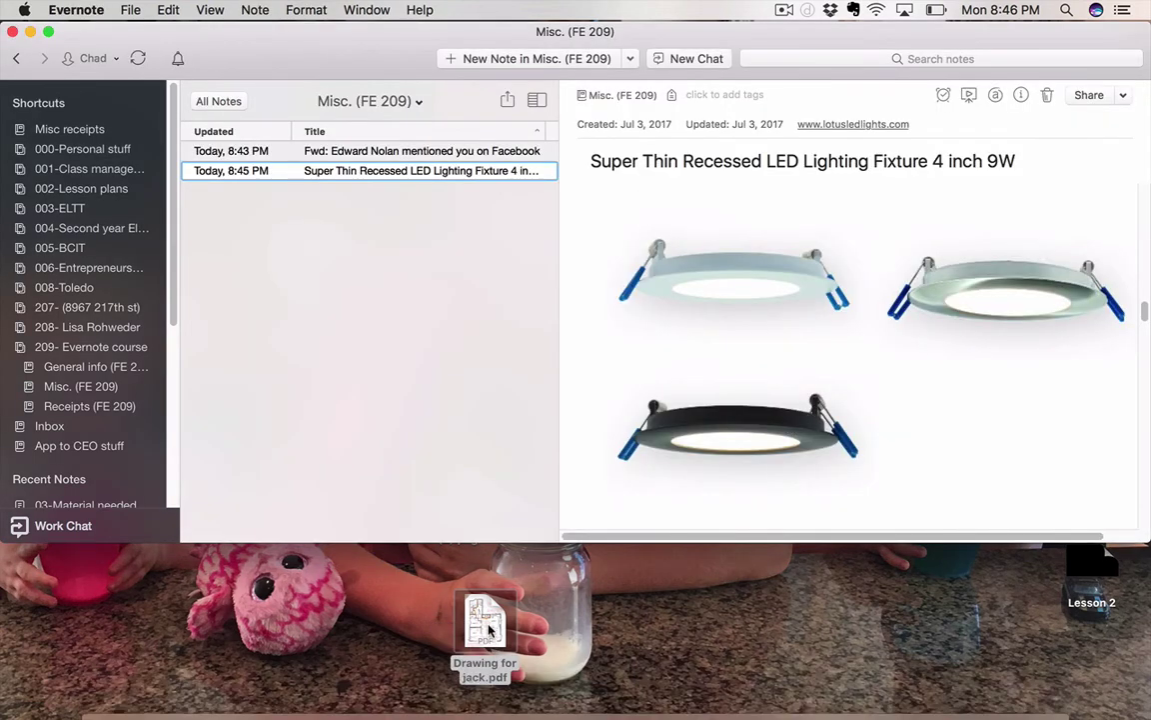
mouse_move(490, 627)
mouse_down()
mouse_move(436, 596)
mouse_move(347, 290)
mouse_move(90, 349)
mouse_up()
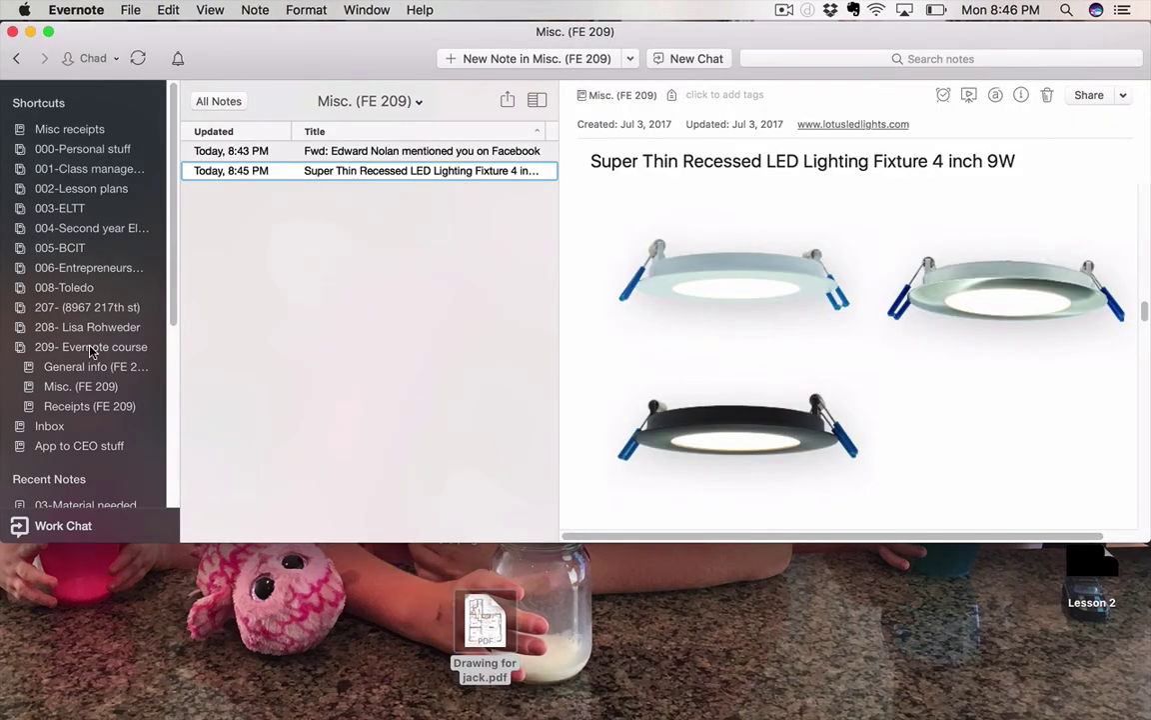
mouse_move(485, 622)
mouse_down()
mouse_move(292, 481)
mouse_move(130, 388)
mouse_move(83, 387)
mouse_up()
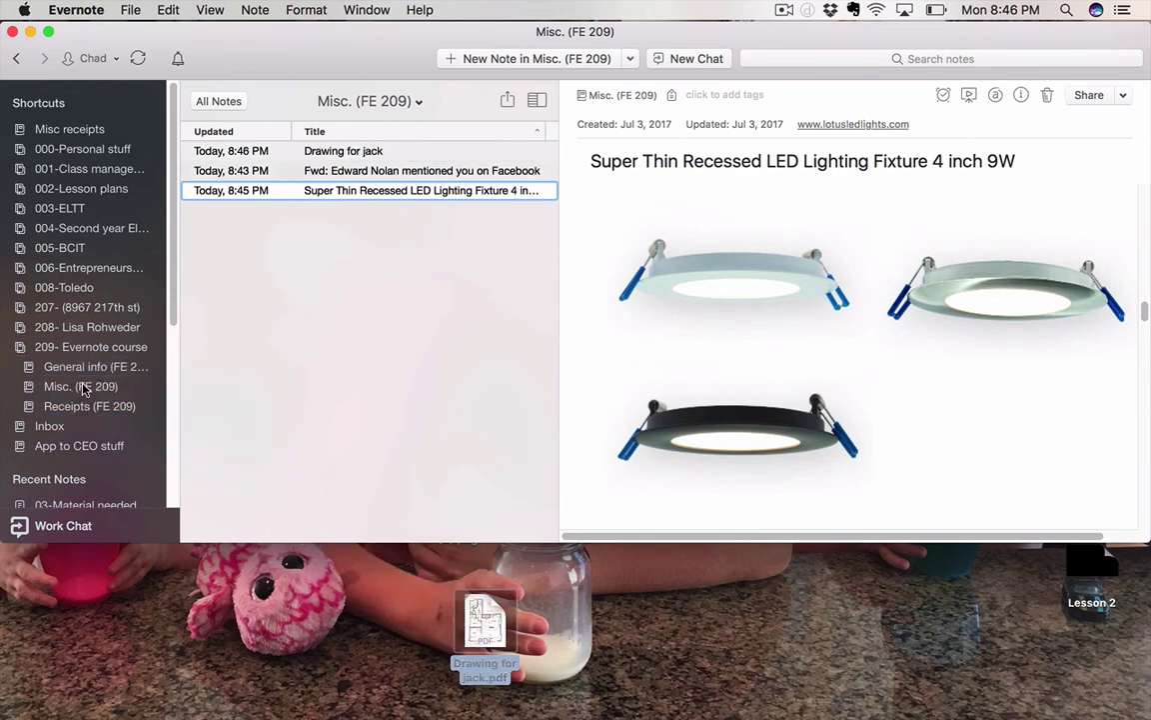
click(420, 152)
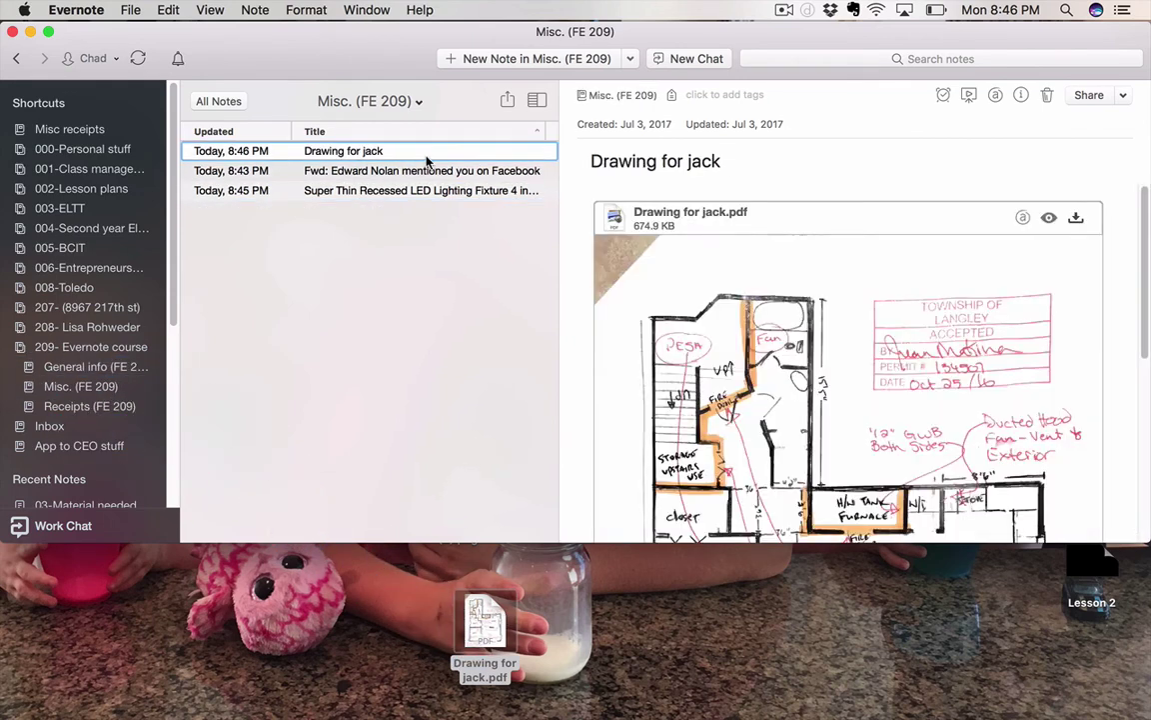
scroll(734, 293, down, 5)
scroll(735, 294, up, 5)
Step: Return to the notebook overview and open the Inbox notebook
scroll(113, 379, down, 5)
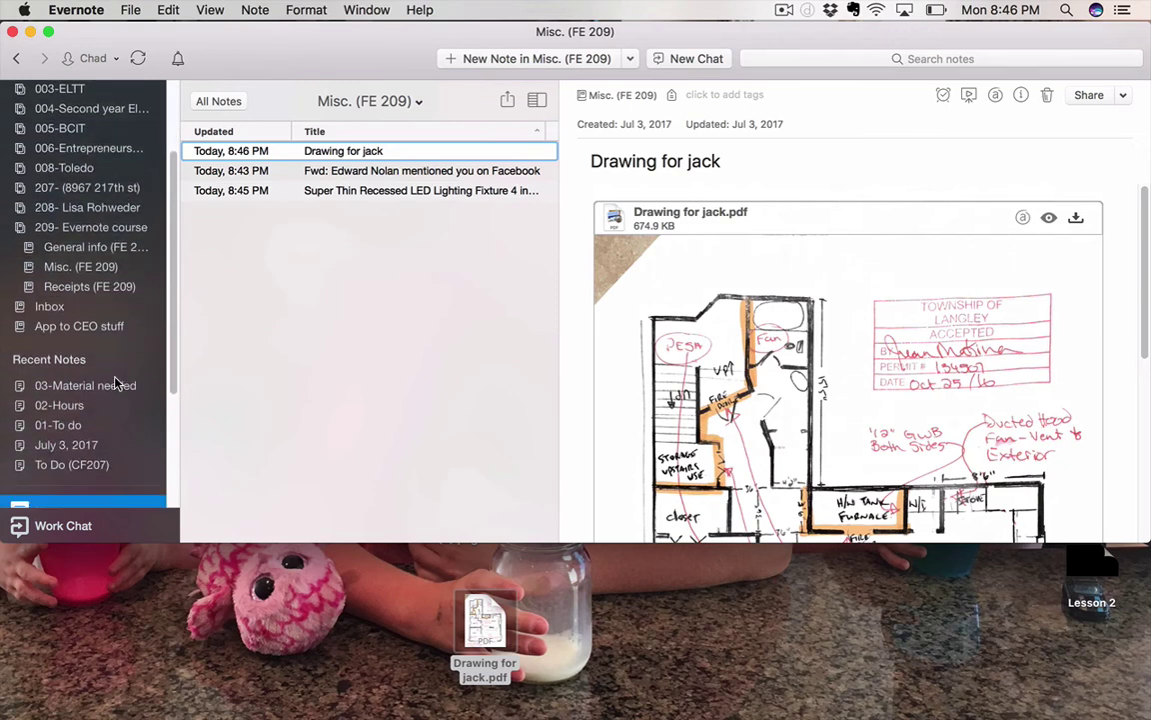
scroll(110, 399, down, 2)
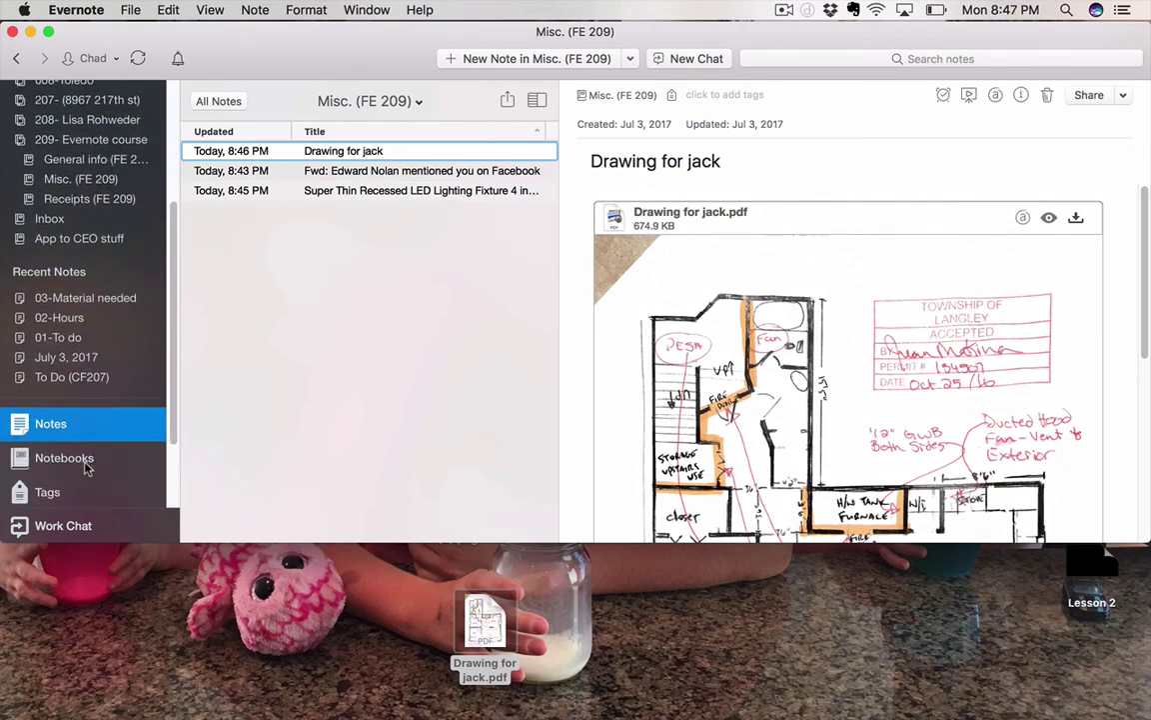
click(82, 457)
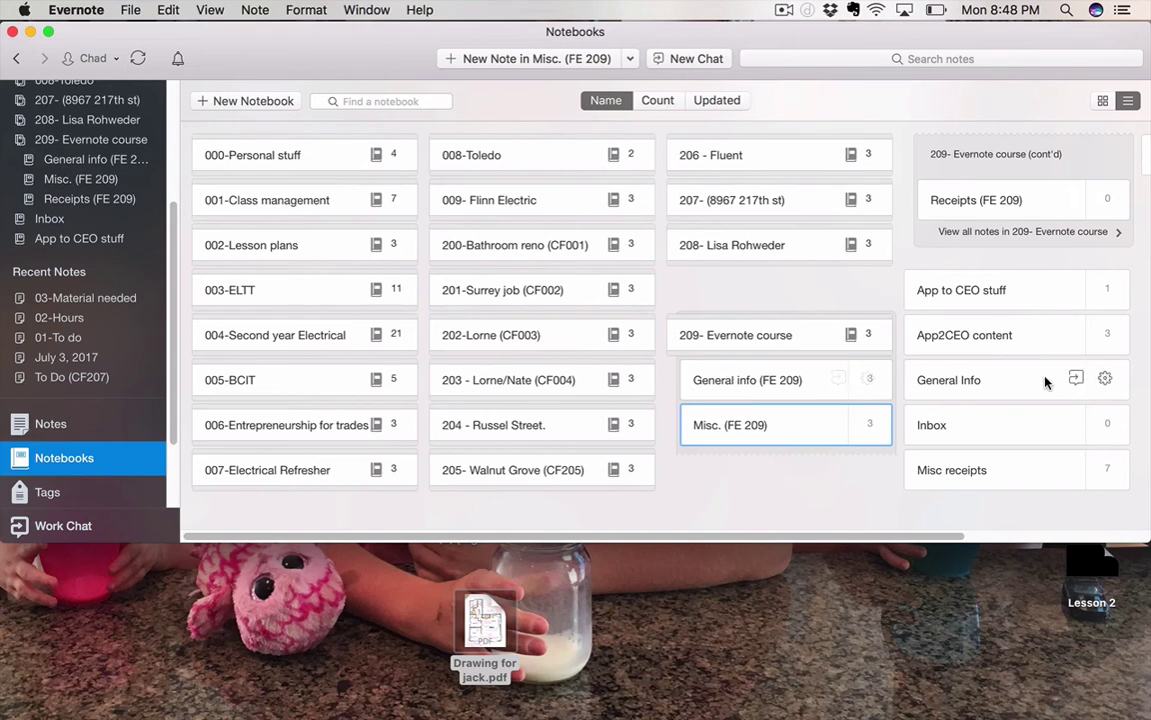
double_click(1007, 429)
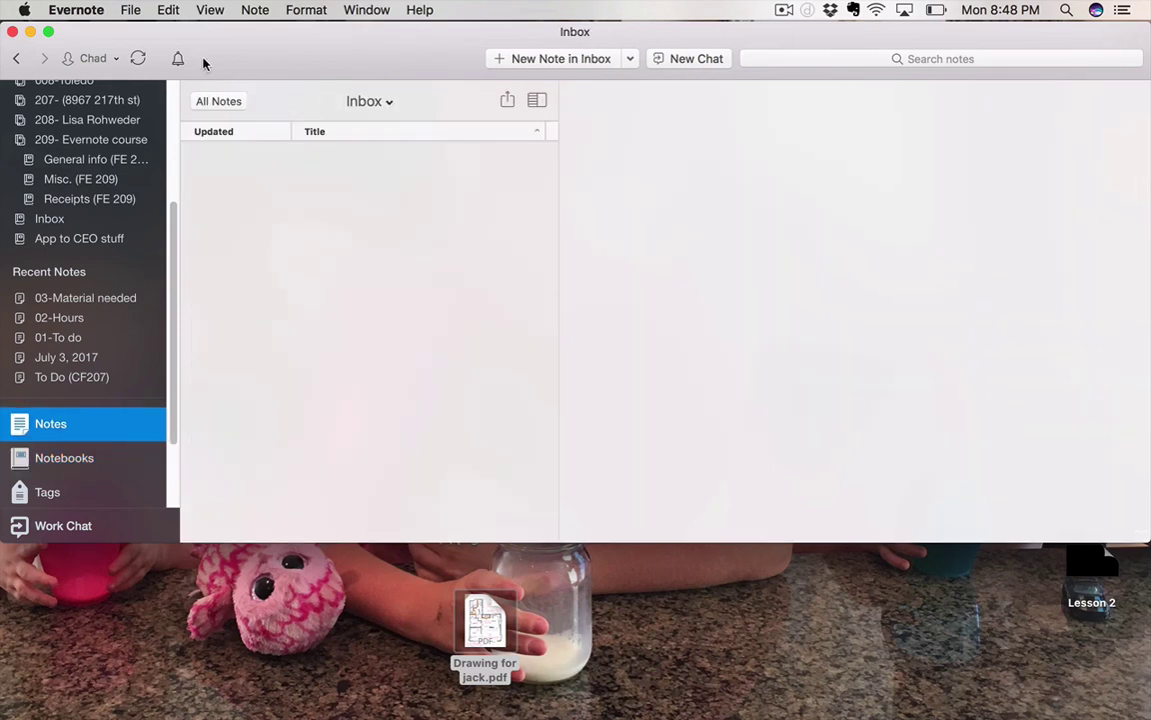
Step: Sync Evernote to bring in the scanned receipt, and look through the Jacks recruit 1 note
click(140, 61)
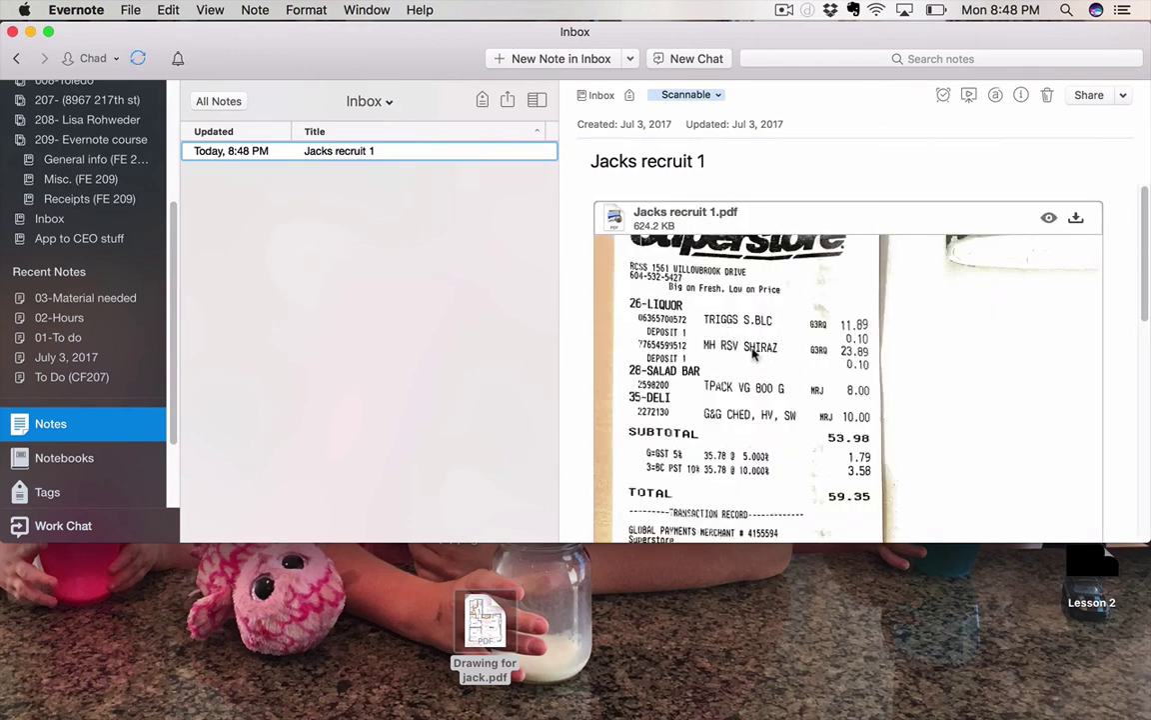
scroll(796, 381, down, 1)
scroll(796, 382, down, 5)
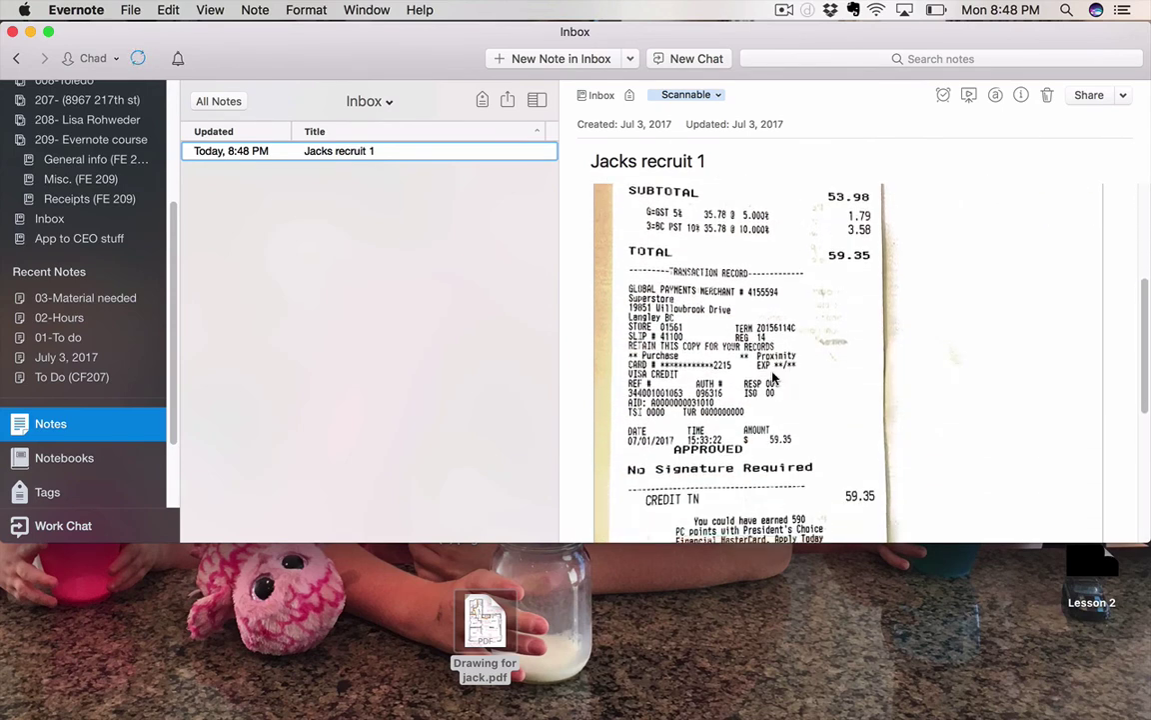
scroll(796, 382, up, 5)
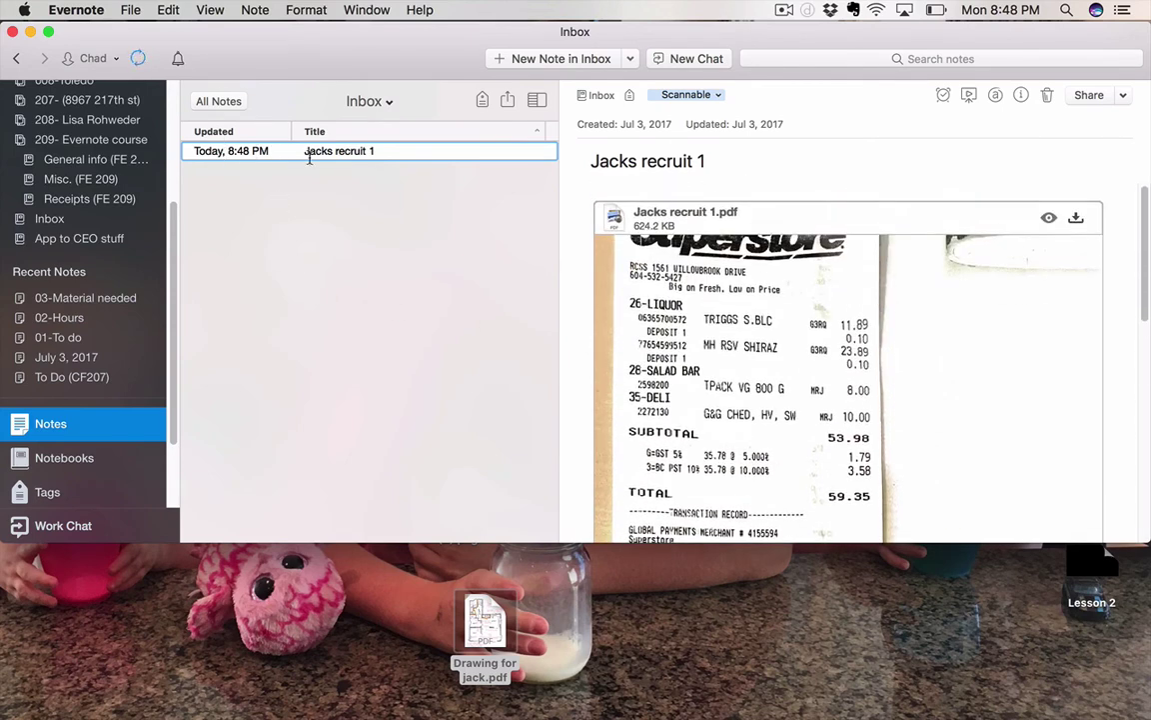
Step: Move the Jacks recruit 1 note from the Inbox to the Receipts (FE 209) notebook, and open that notebook
click(62, 219)
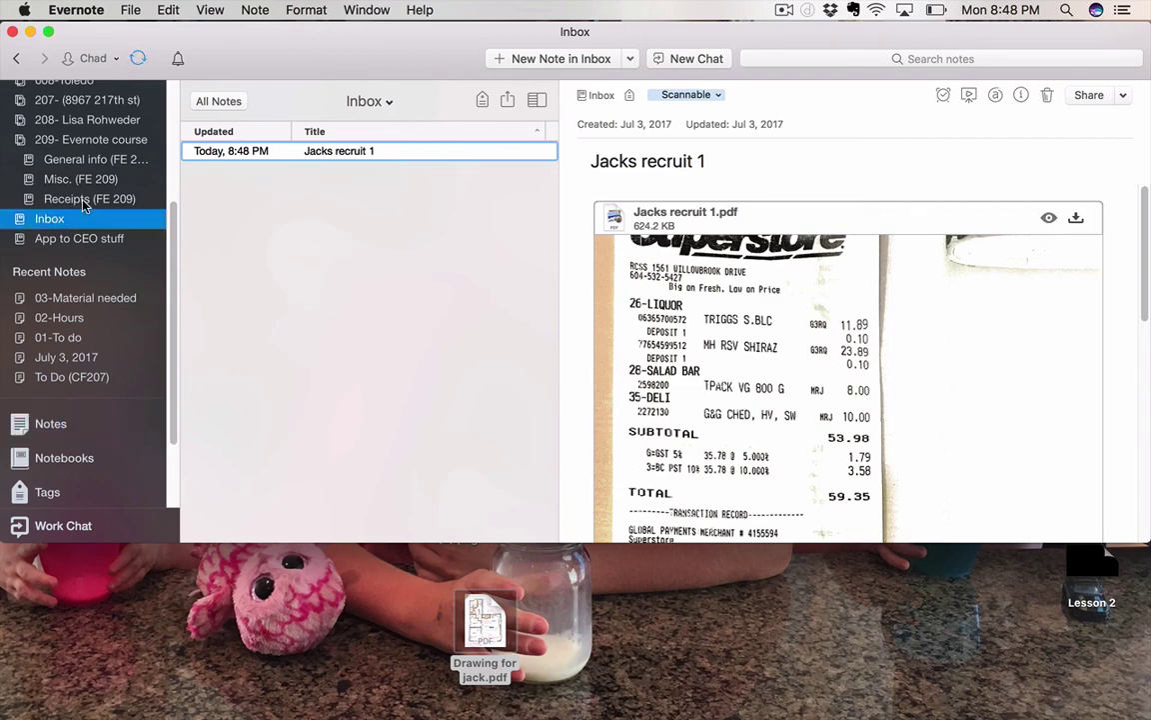
drag(300, 157, 107, 201)
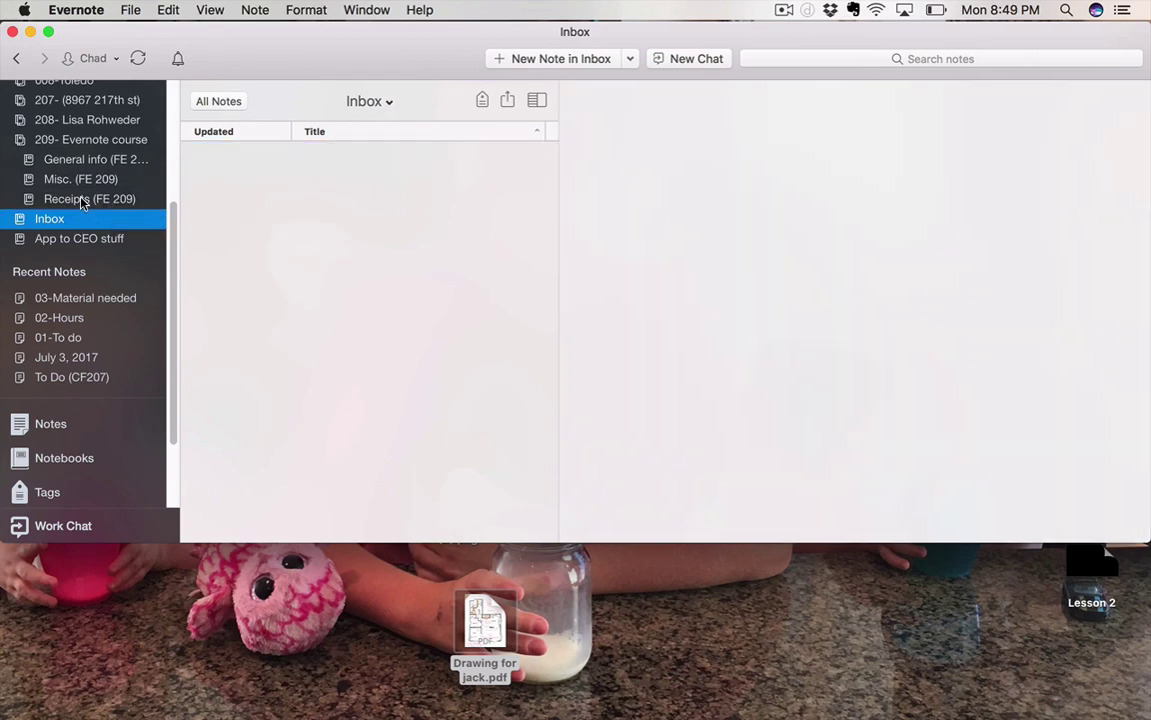
click(83, 200)
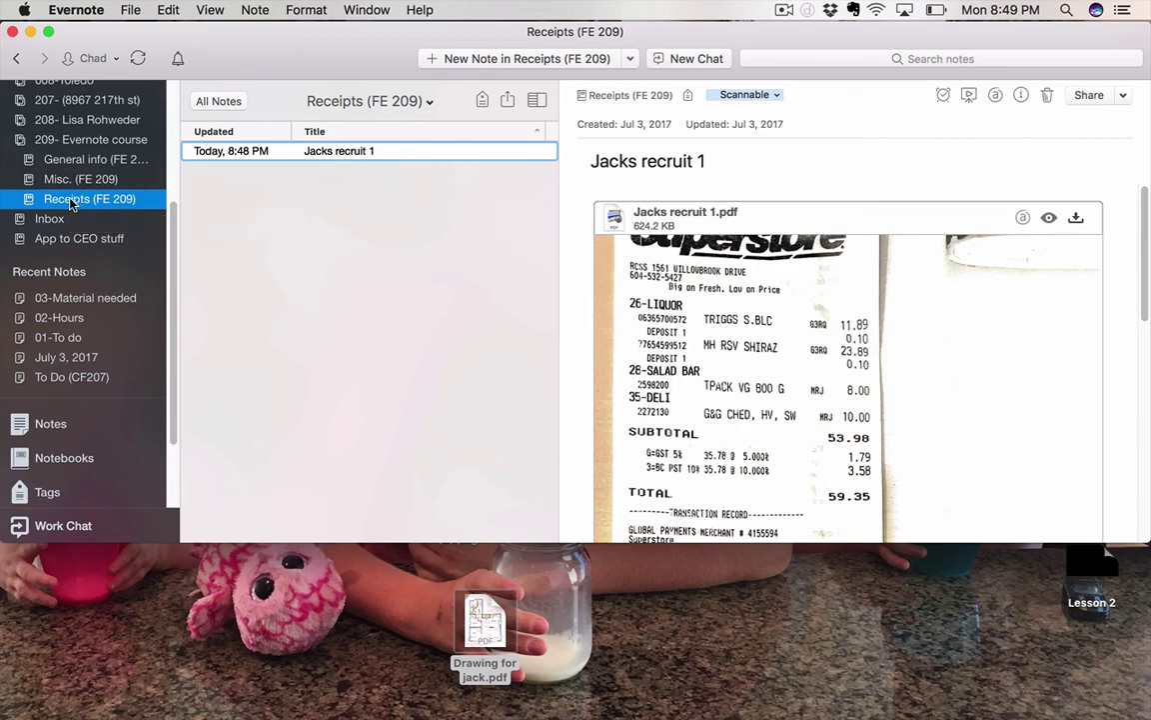
Step: Review the General info, Misc. and Receipts notebooks of job FE 209, ending with all notes of the 209- Evernote course stack listed
scroll(70, 203, up, 5)
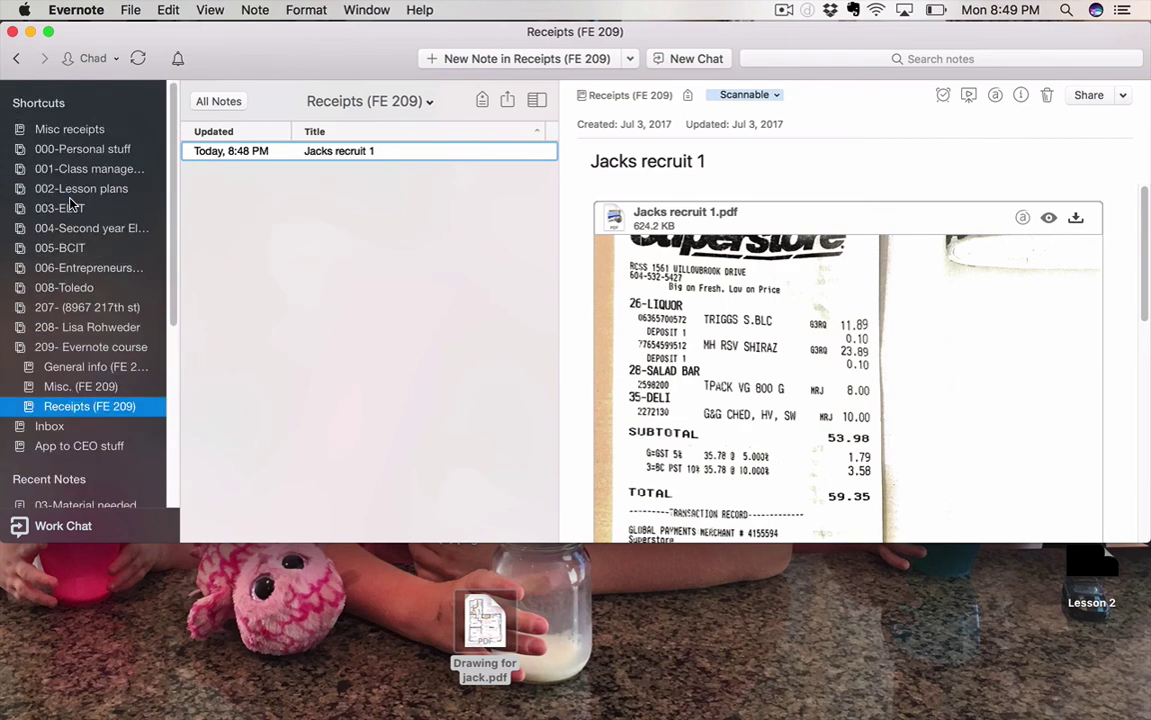
click(63, 371)
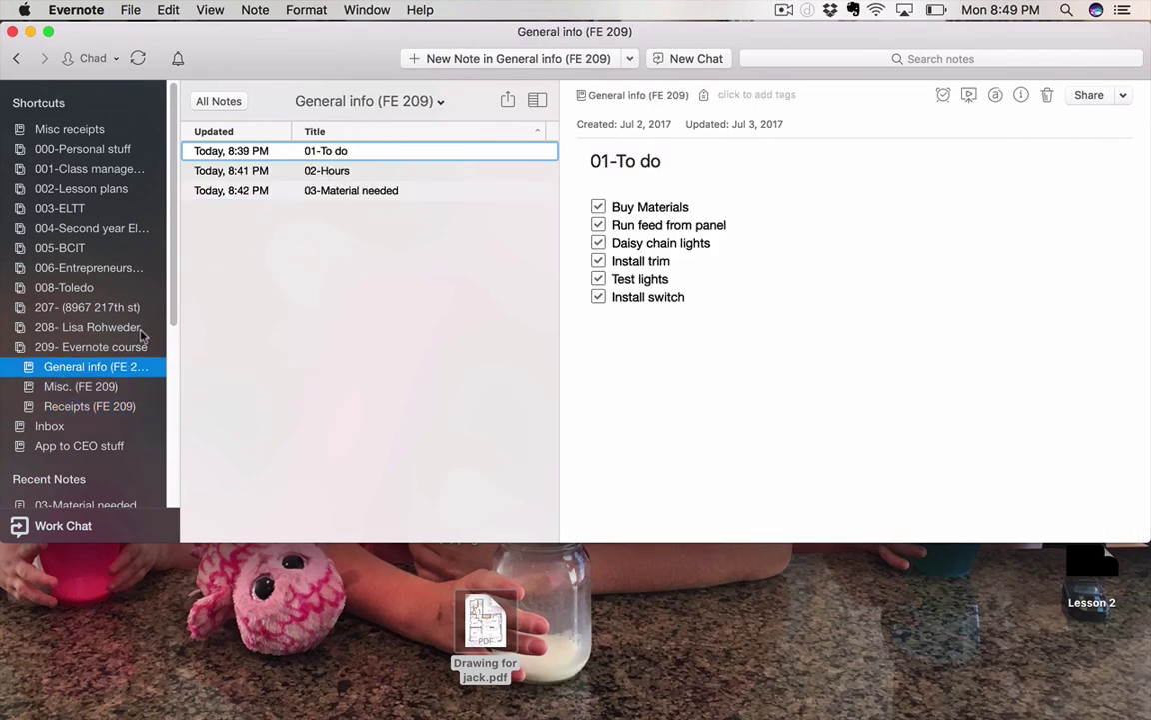
click(72, 390)
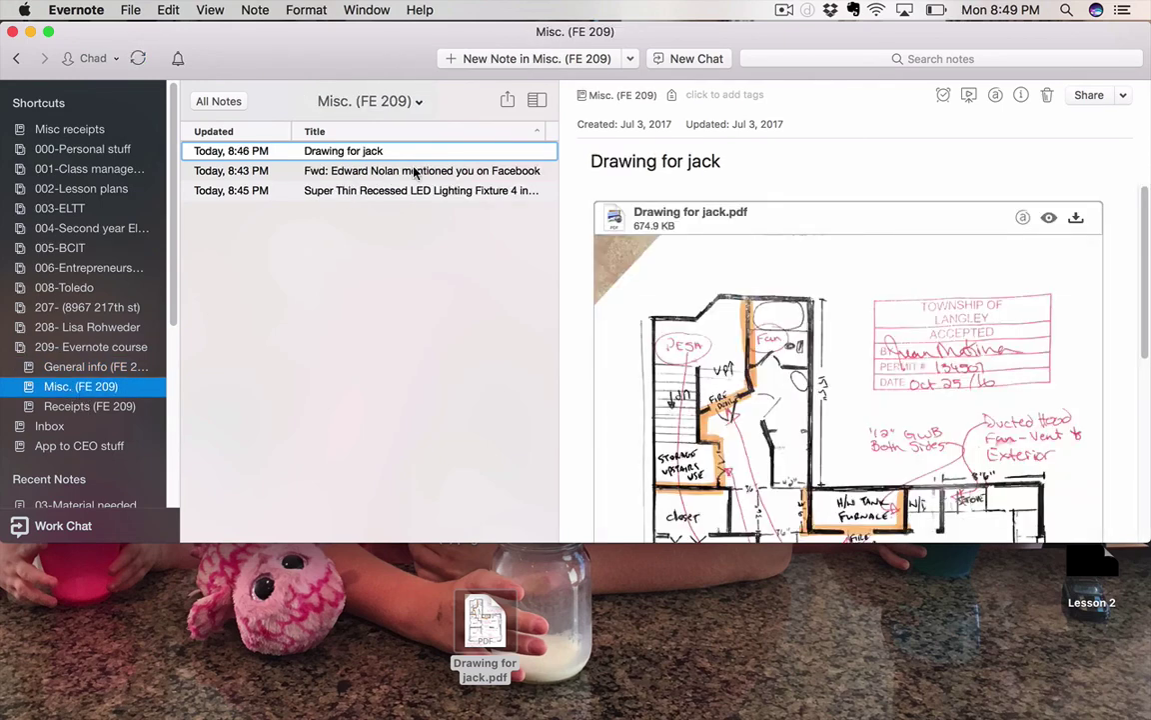
click(78, 404)
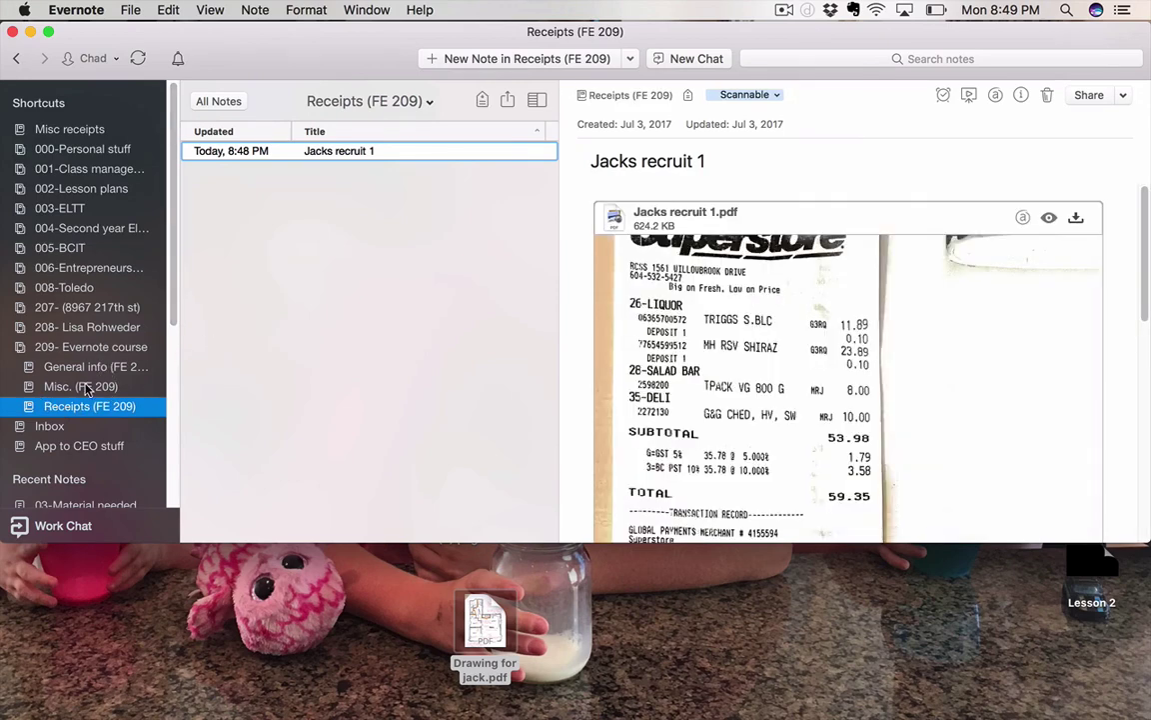
click(99, 349)
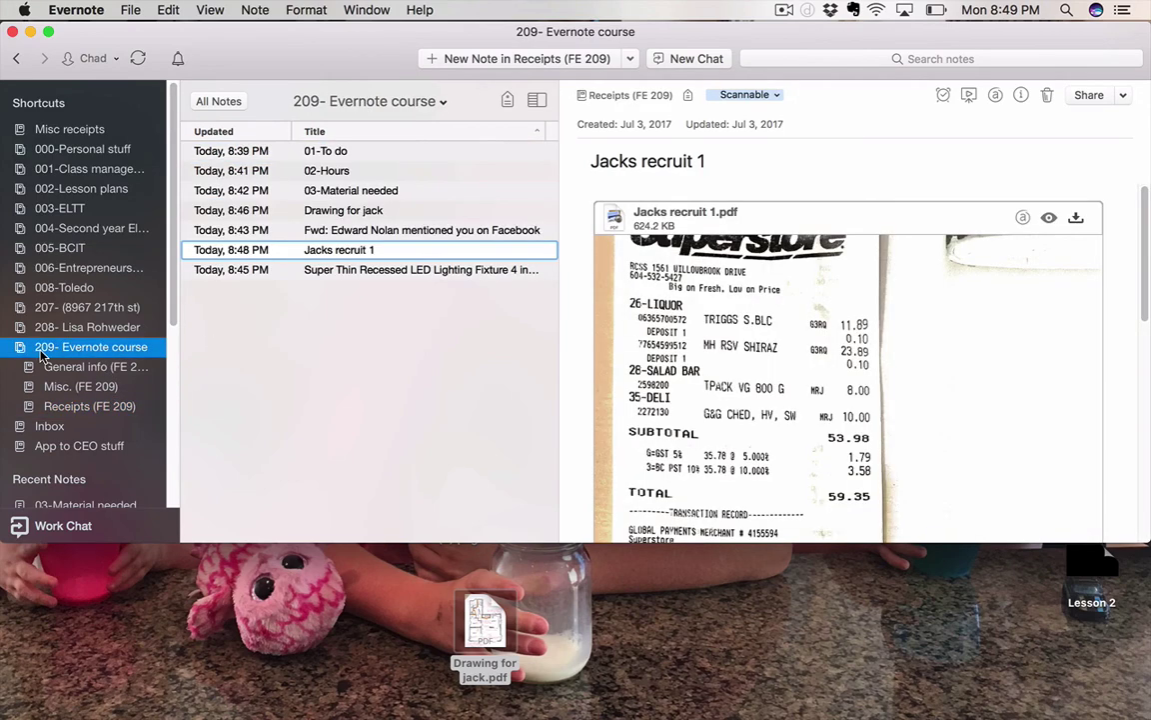